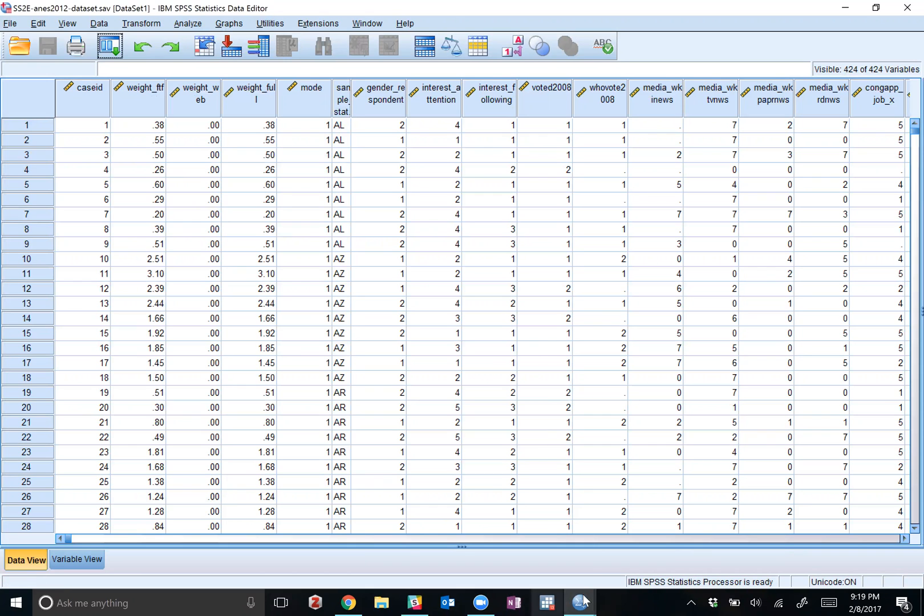
Step: Bring the output document and week6.sps syntax windows forward, and move the syntax editor to the right side of the desktop
mouse_move(579, 600)
click(595, 537)
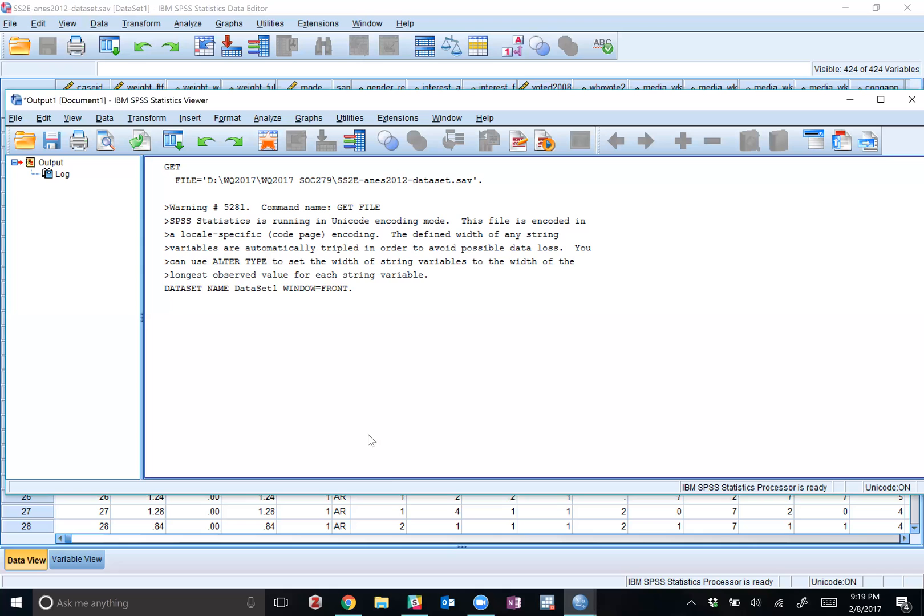
mouse_move(579, 602)
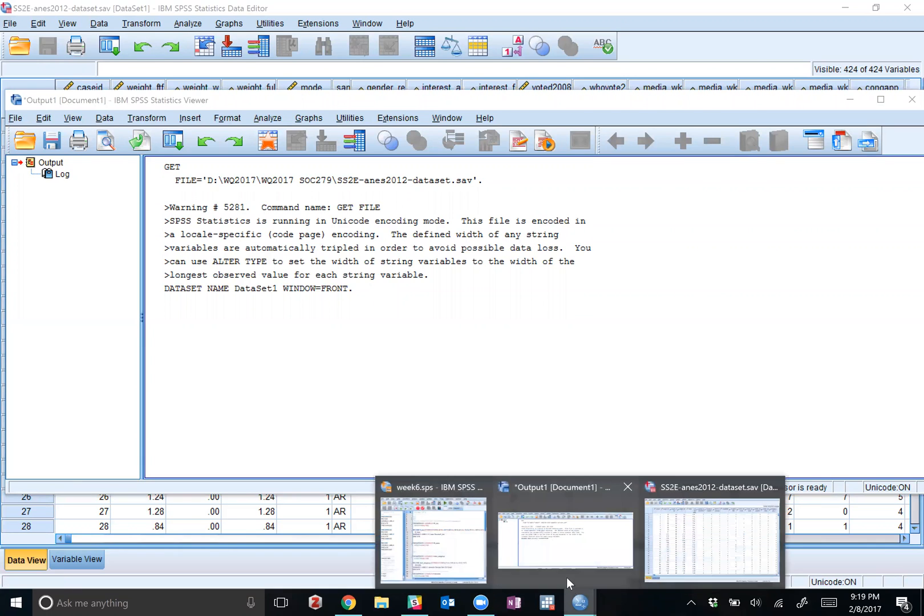
click(436, 540)
click(559, 352)
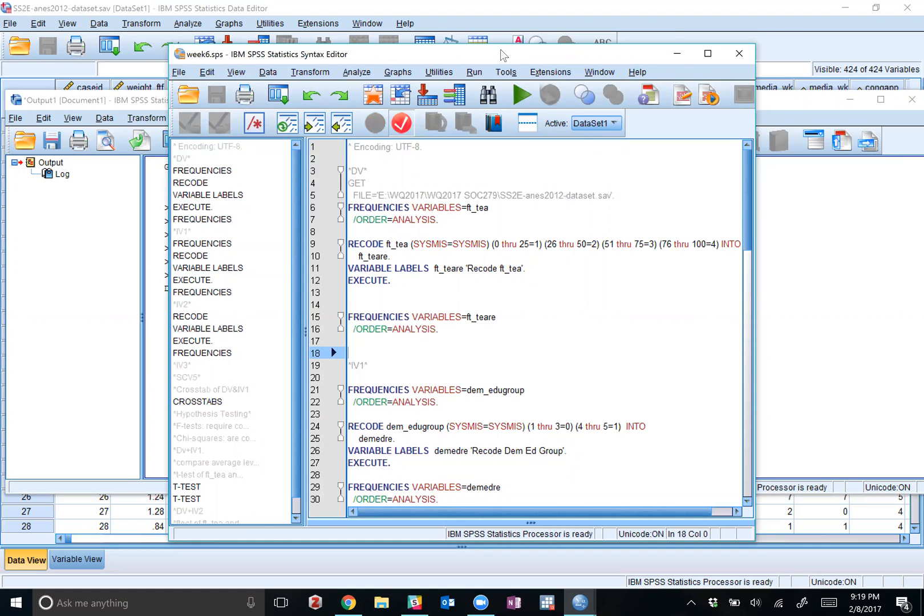
drag(501, 55, 670, 33)
Step: Fit the output viewer into the left half of the desktop at nearly full height, and lengthen the syntax editor beside it
click(165, 326)
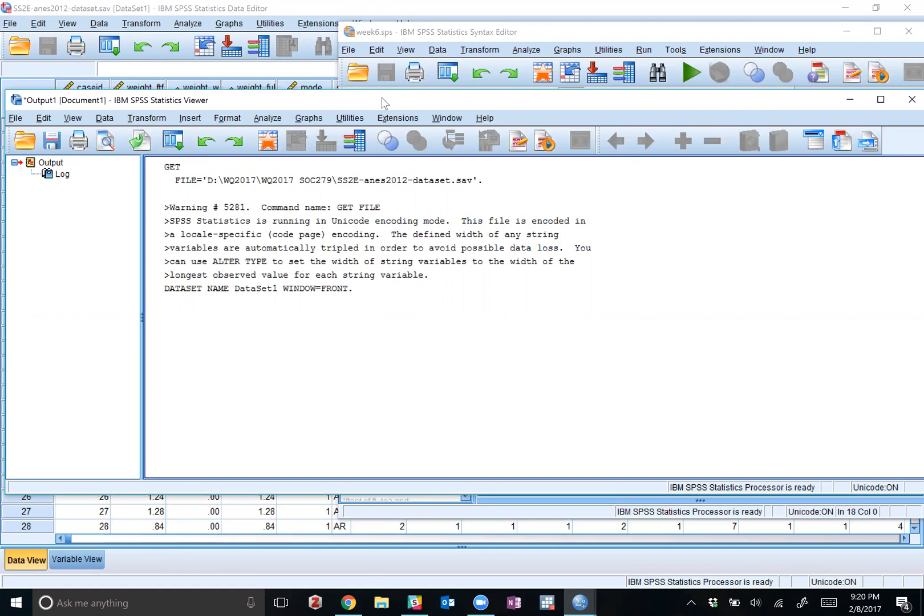
drag(382, 103, 375, 19)
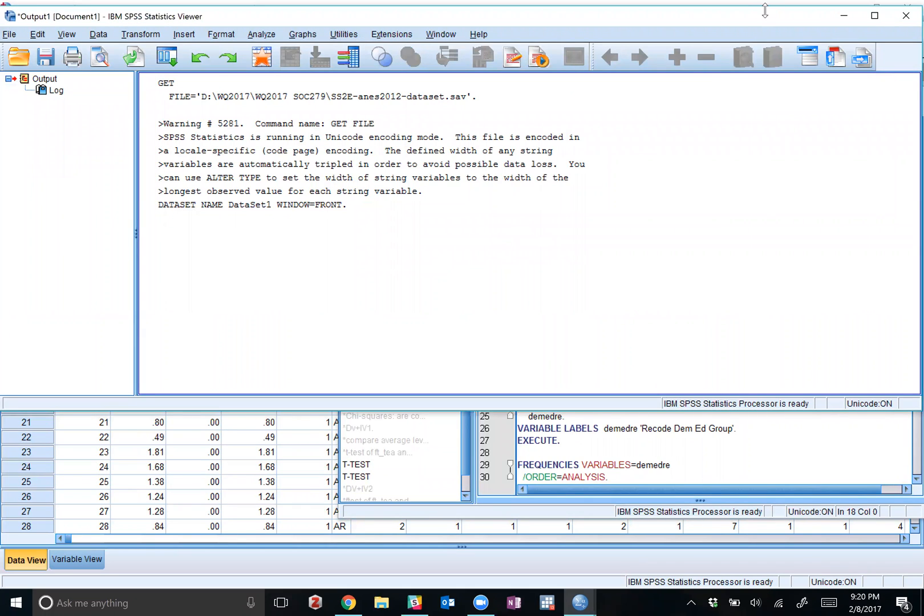
drag(761, 16, 694, 35)
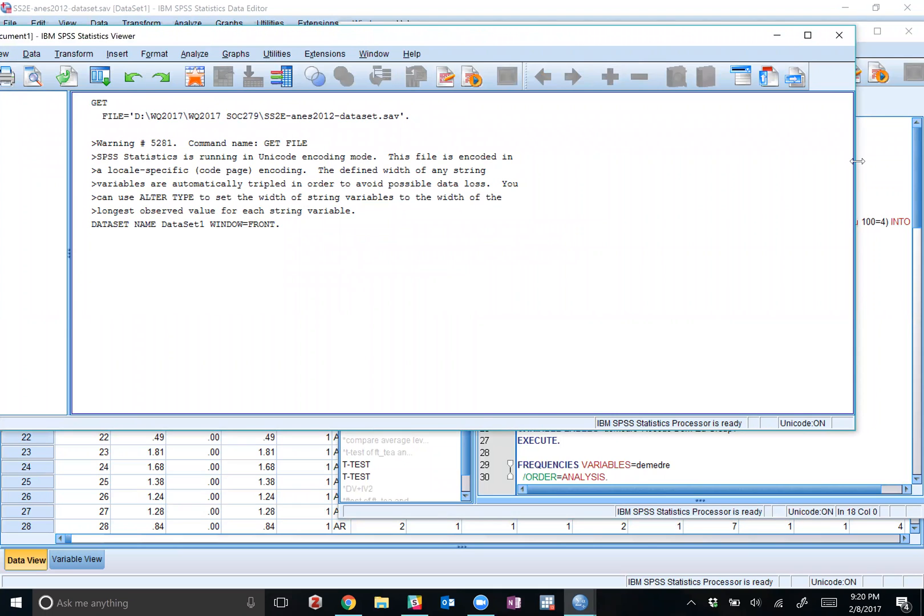
drag(857, 162, 477, 161)
drag(295, 36, 309, 17)
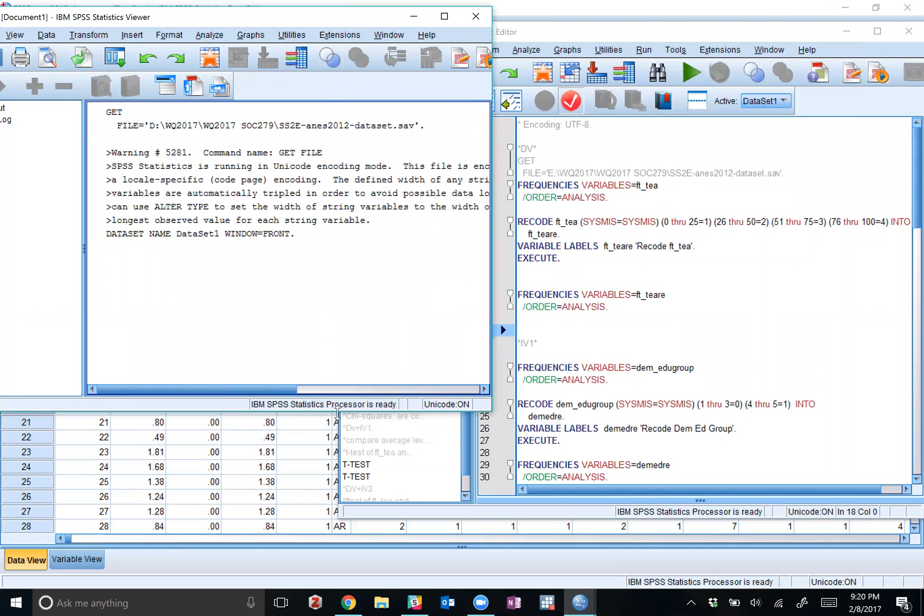
drag(337, 408, 337, 570)
click(691, 512)
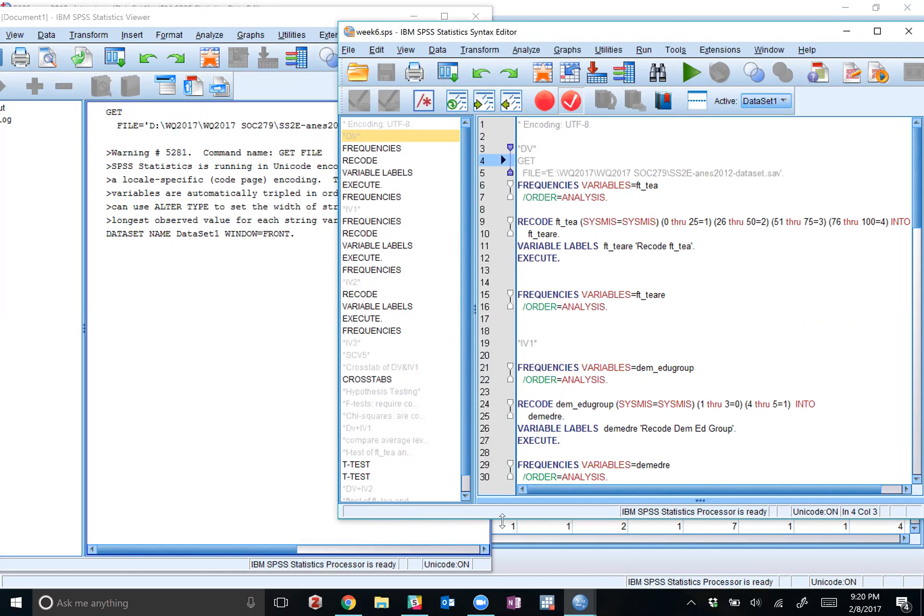
drag(502, 520, 499, 576)
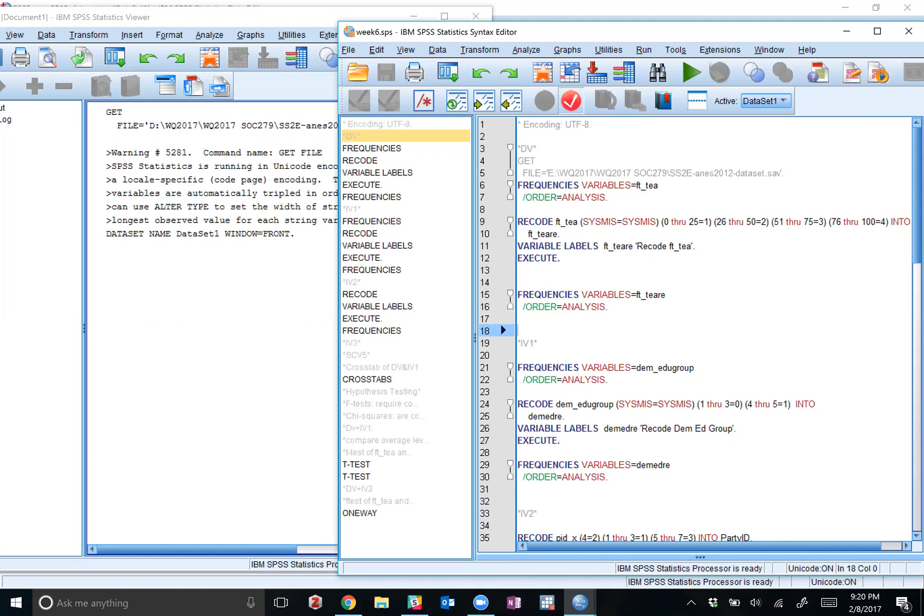
Step: Run only the FREQUENCIES command for ft_tea from the syntax file
click(527, 270)
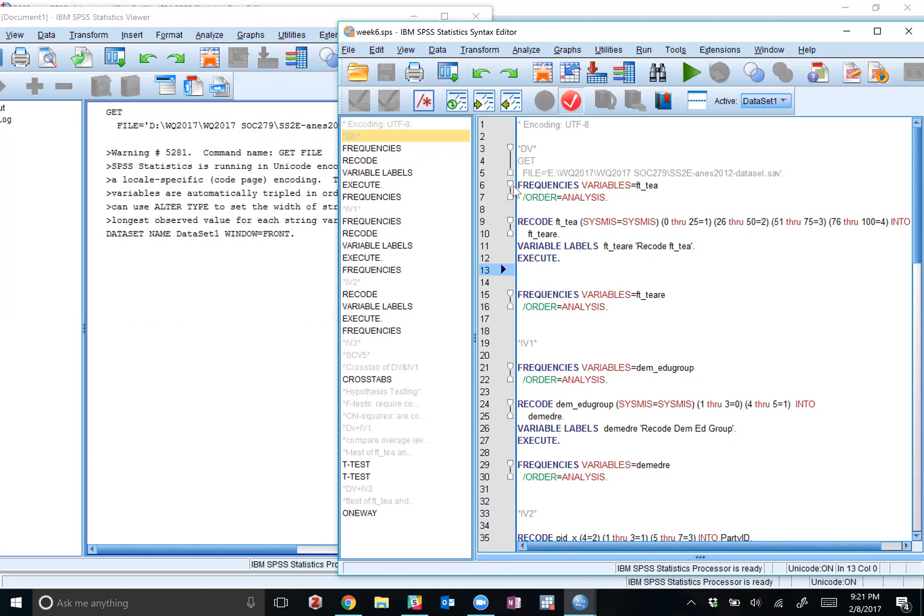
drag(520, 185, 604, 209)
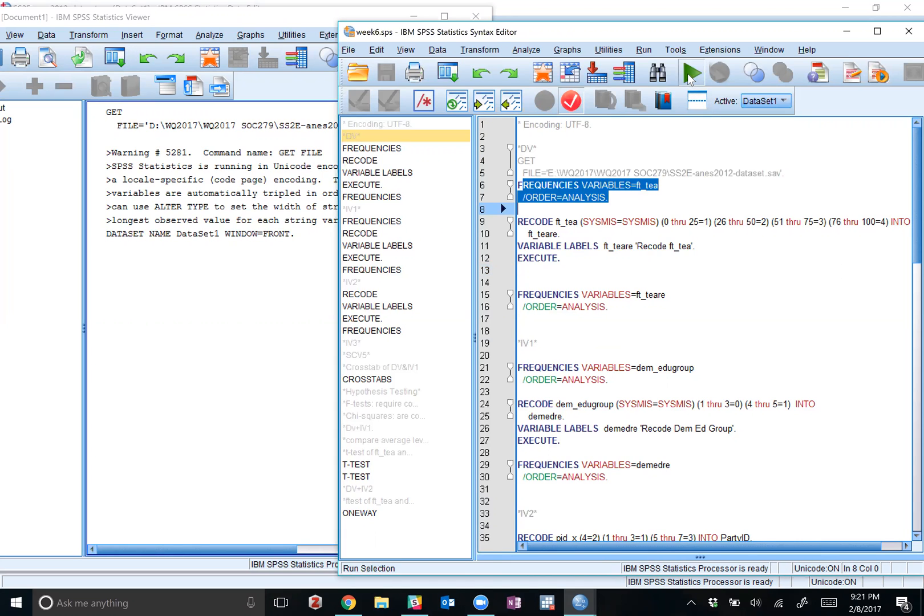
click(691, 72)
Step: Examine the full "Feeling thermometer: TEA PARTY" frequency table in the output, from its lowest scores to the missing cases
scroll(174, 401, down, 10)
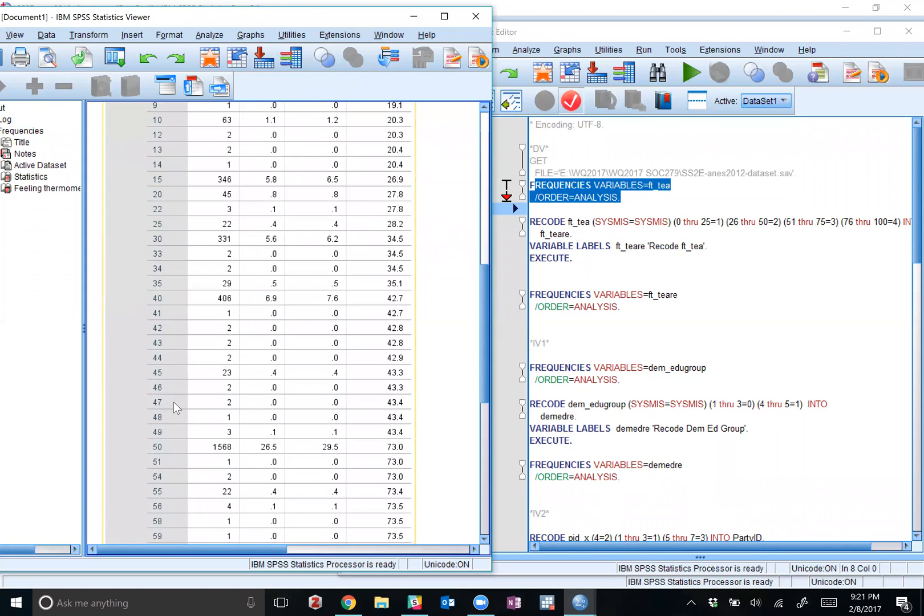
scroll(180, 392, up, 10)
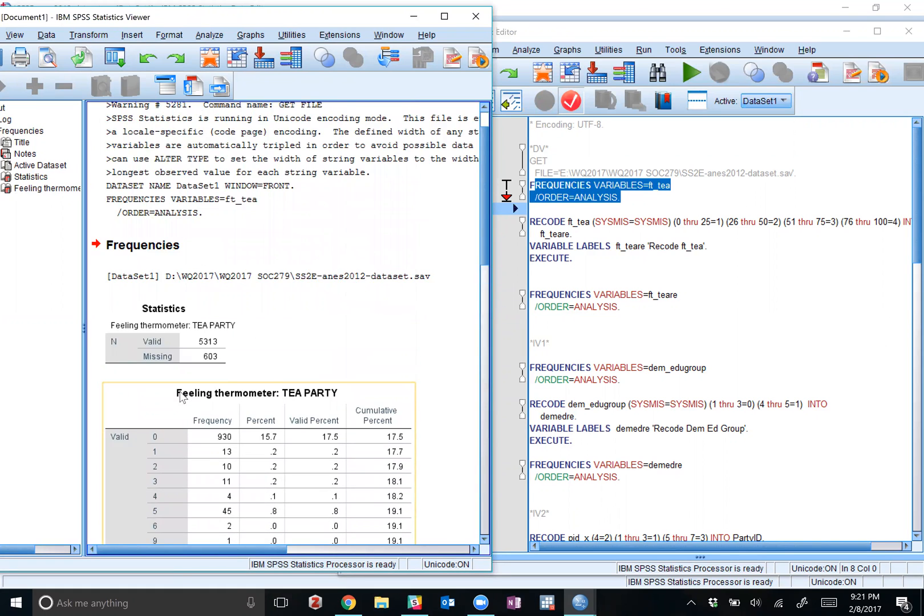
scroll(182, 390, down, 8)
scroll(184, 390, down, 8)
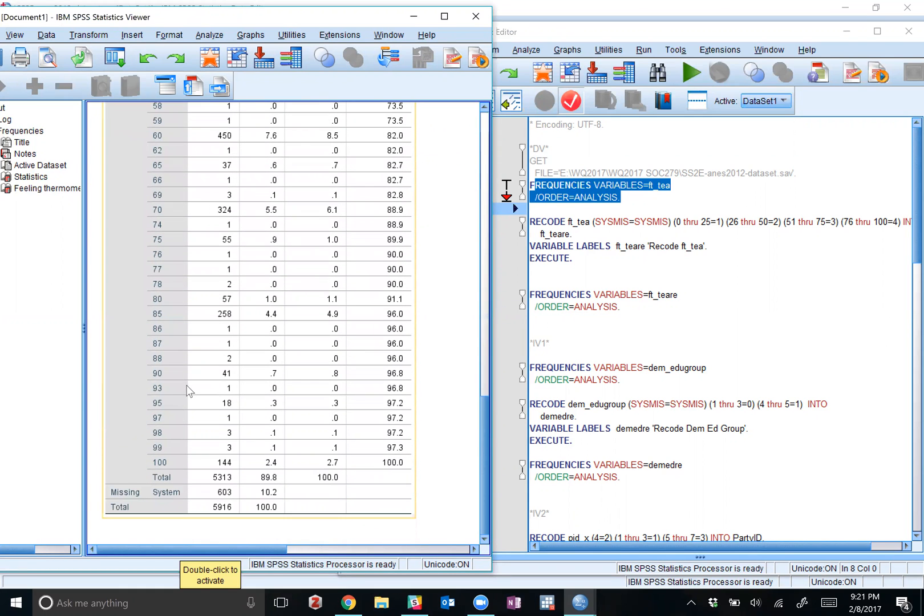
scroll(219, 333, up, 10)
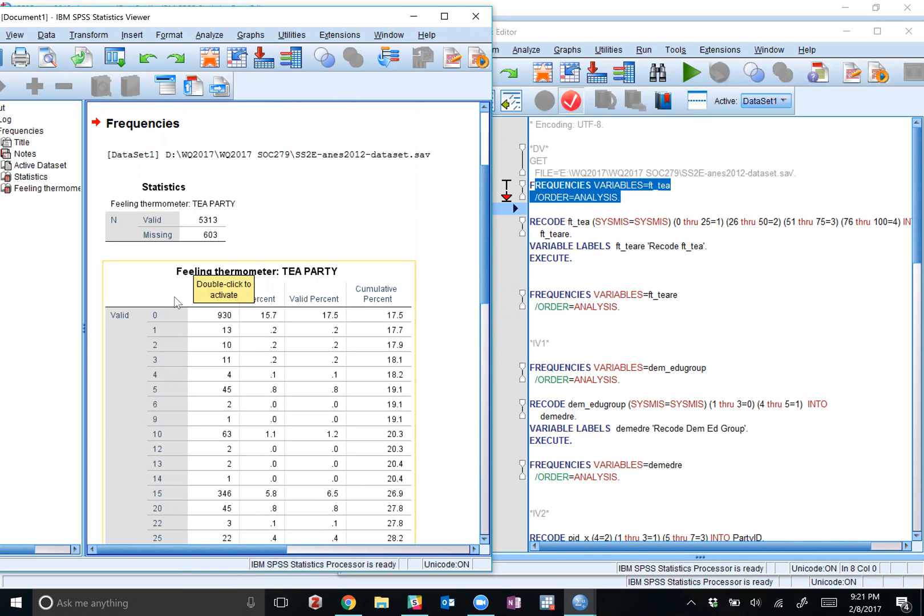
scroll(177, 290, down, 10)
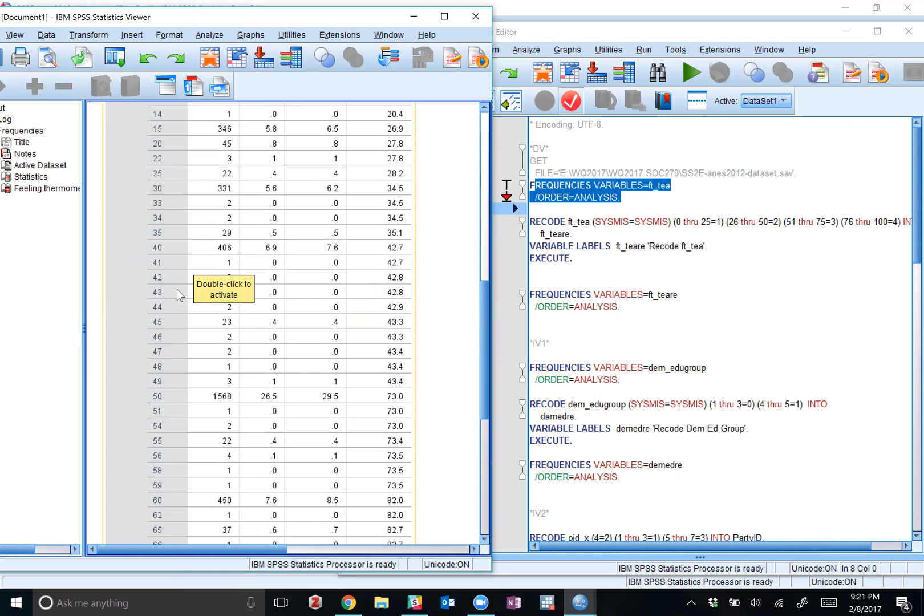
scroll(177, 289, down, 1)
scroll(177, 290, up, 8)
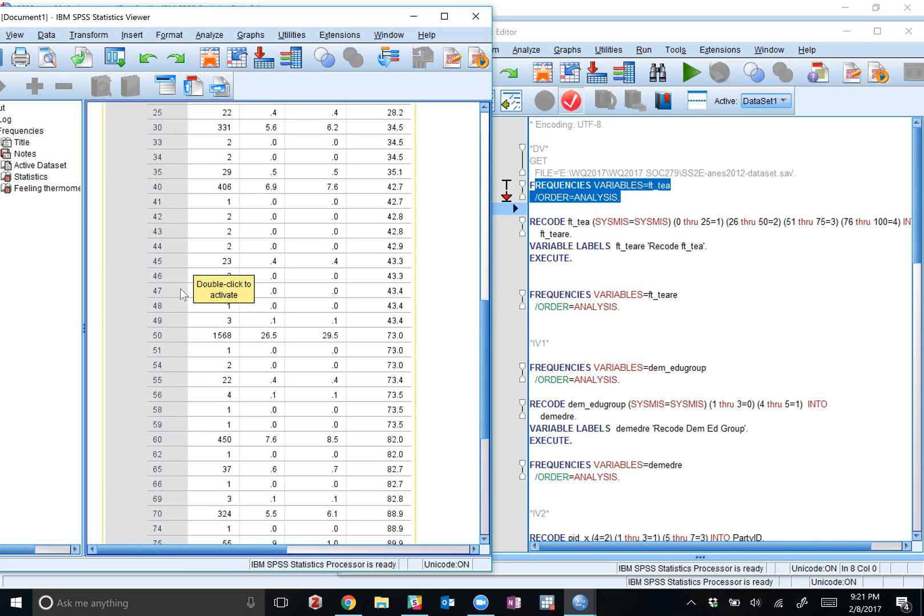
scroll(206, 348, down, 8)
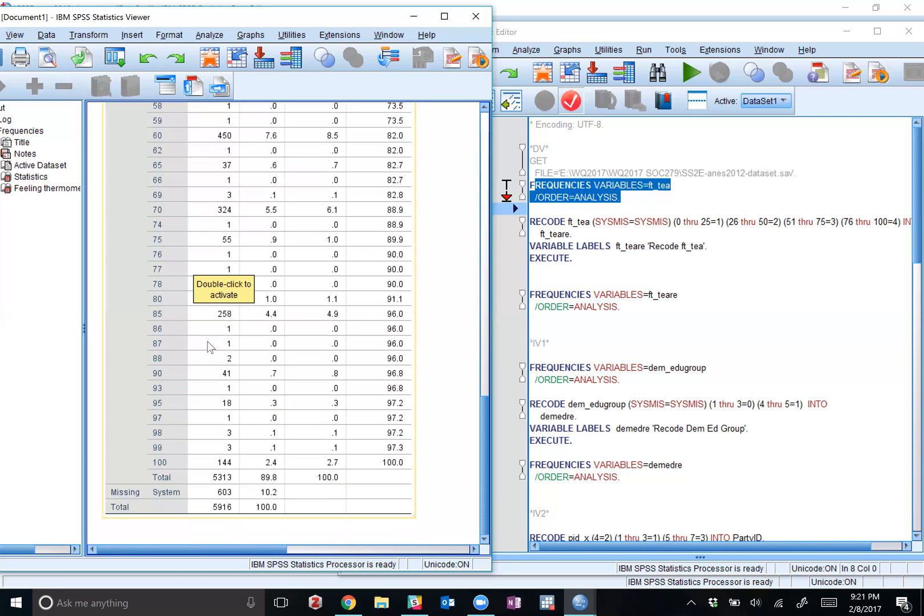
scroll(199, 308, up, 3)
scroll(203, 308, down, 3)
scroll(199, 317, up, 10)
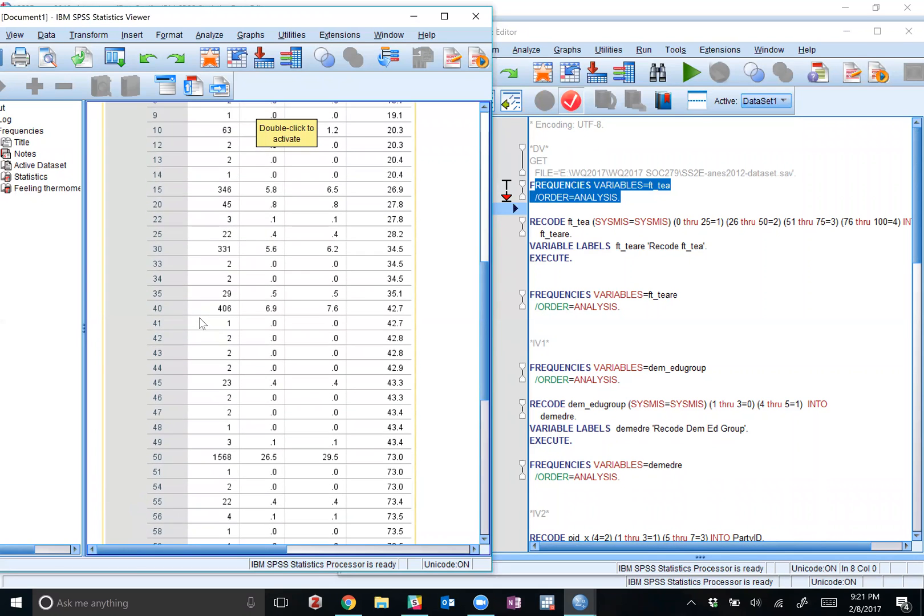
scroll(199, 318, down, 3)
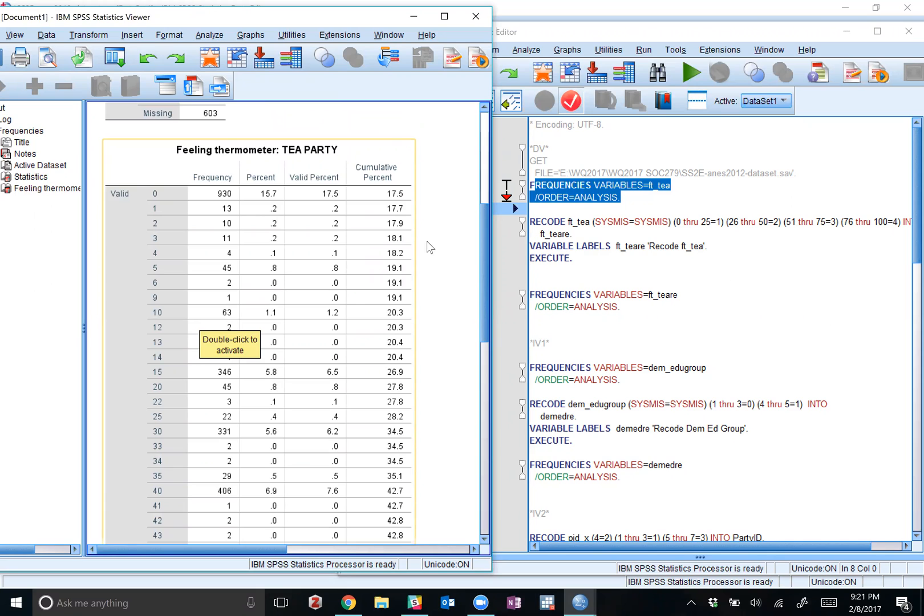
Step: Run the RECODE block that groups ft_tea into four-category ft_teare labelled 'Recode ft_tea', and run it a second time
drag(530, 222, 573, 258)
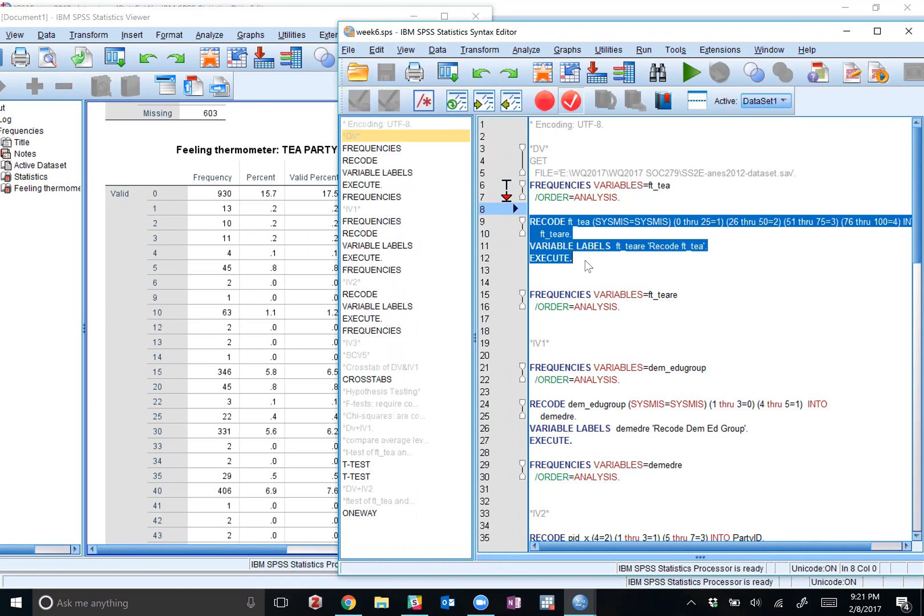
click(691, 69)
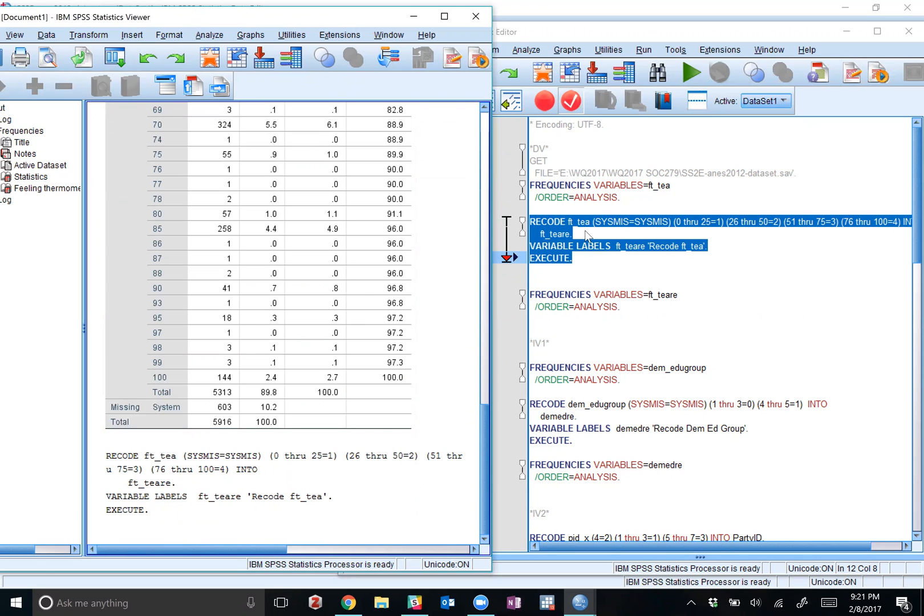
click(688, 228)
click(674, 223)
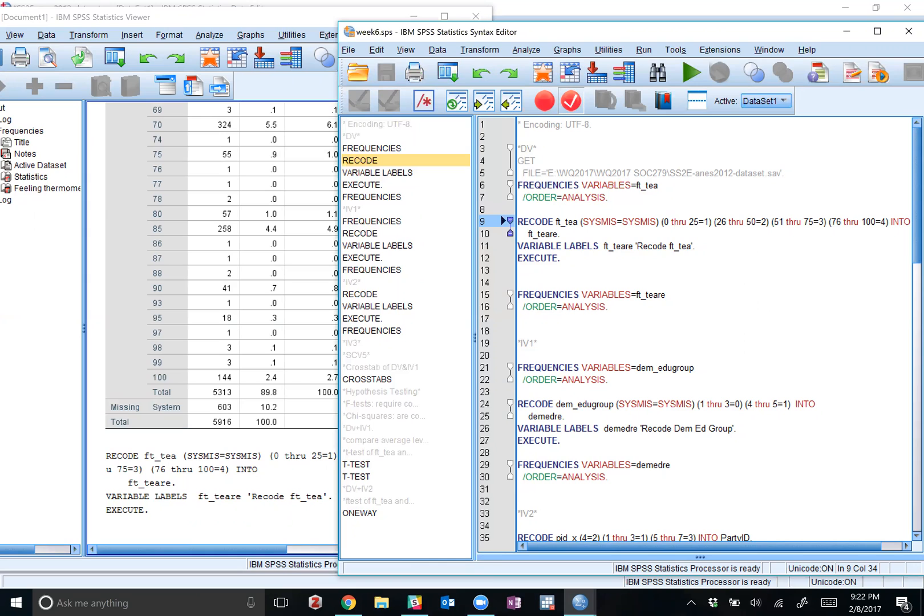
drag(561, 258, 517, 221)
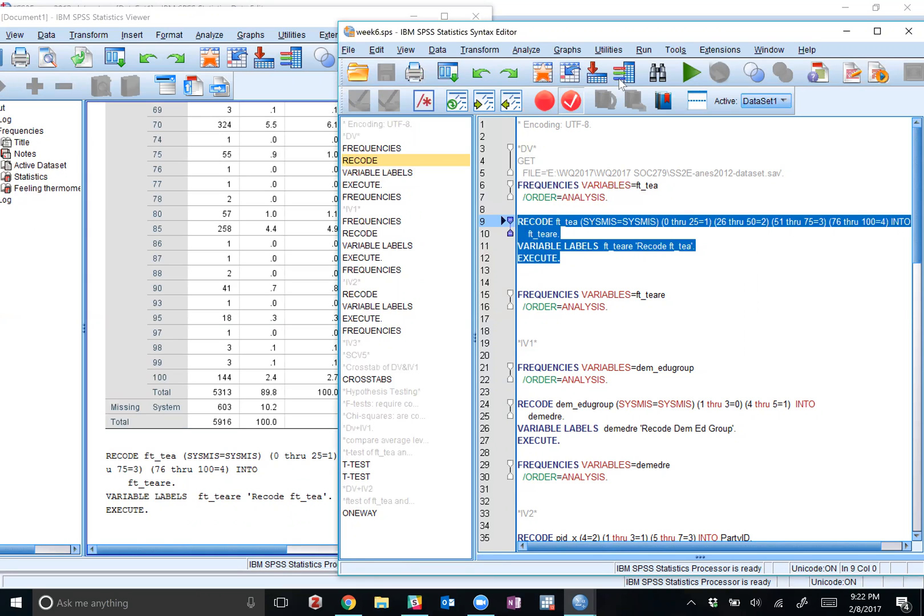
click(691, 72)
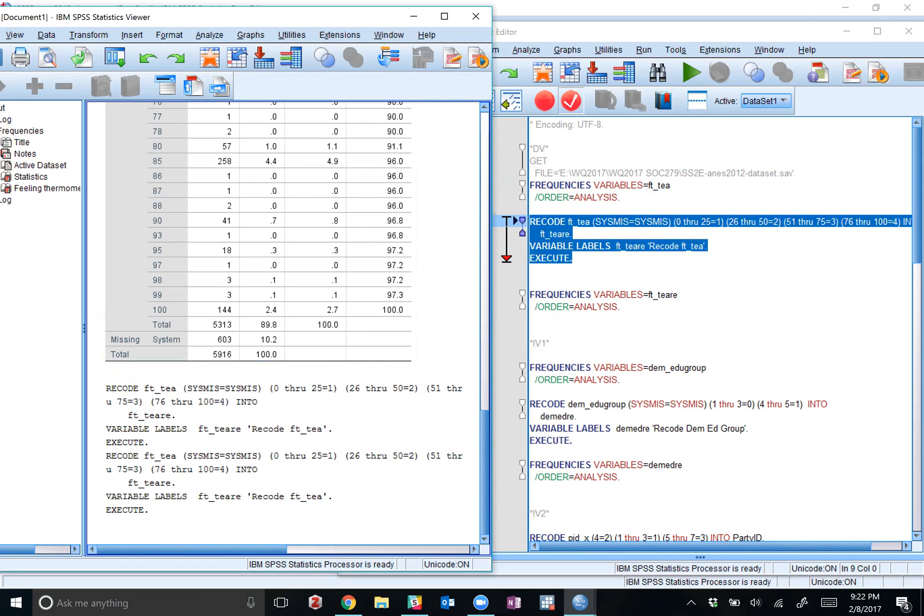
click(618, 281)
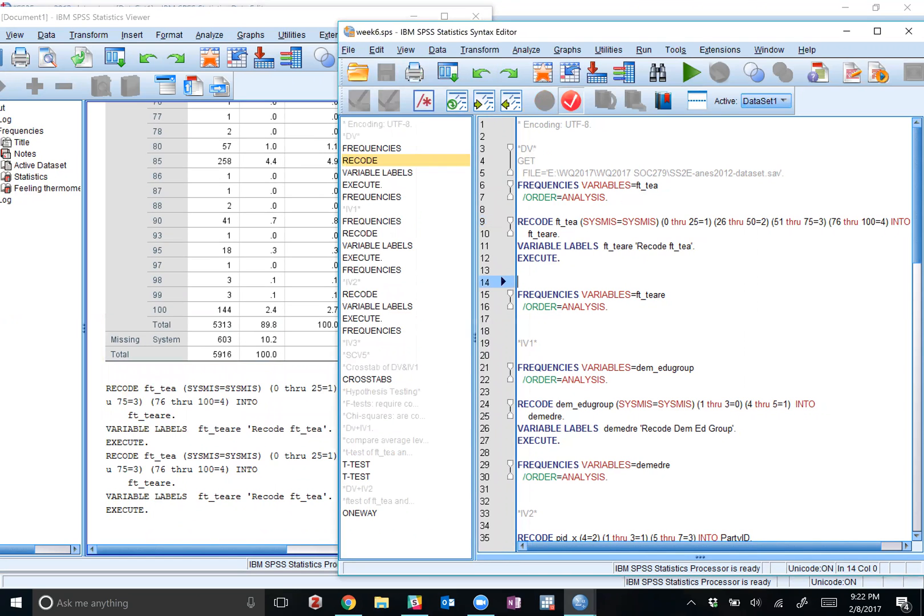
Step: Switch to the dataset's variable definitions and locate the new ft_teare variable at the end of the list
click(102, 279)
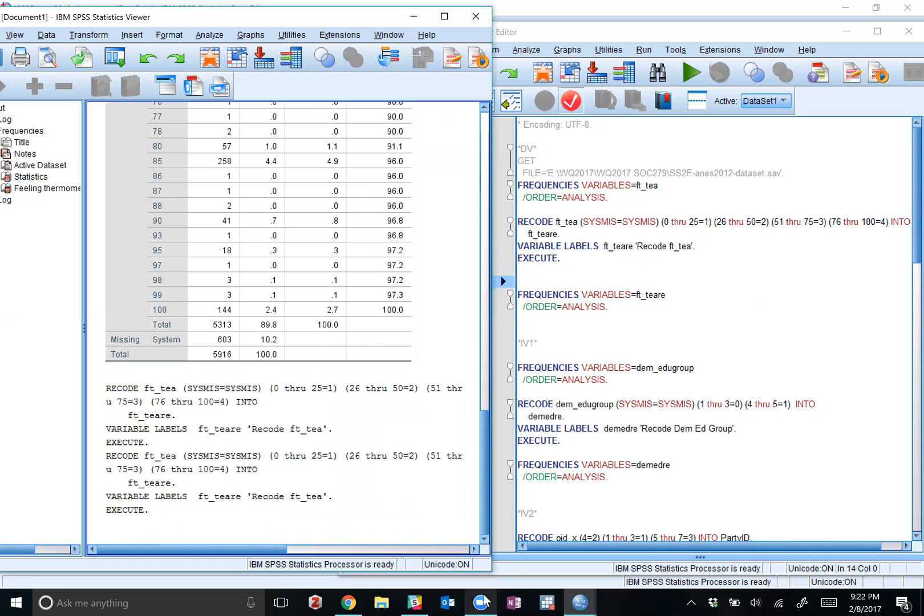
mouse_move(580, 602)
click(465, 558)
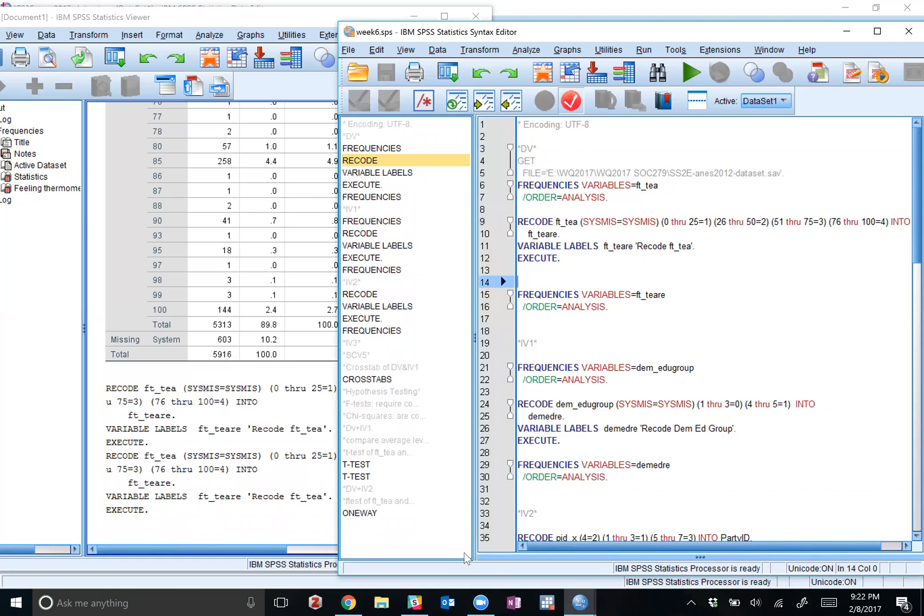
click(579, 602)
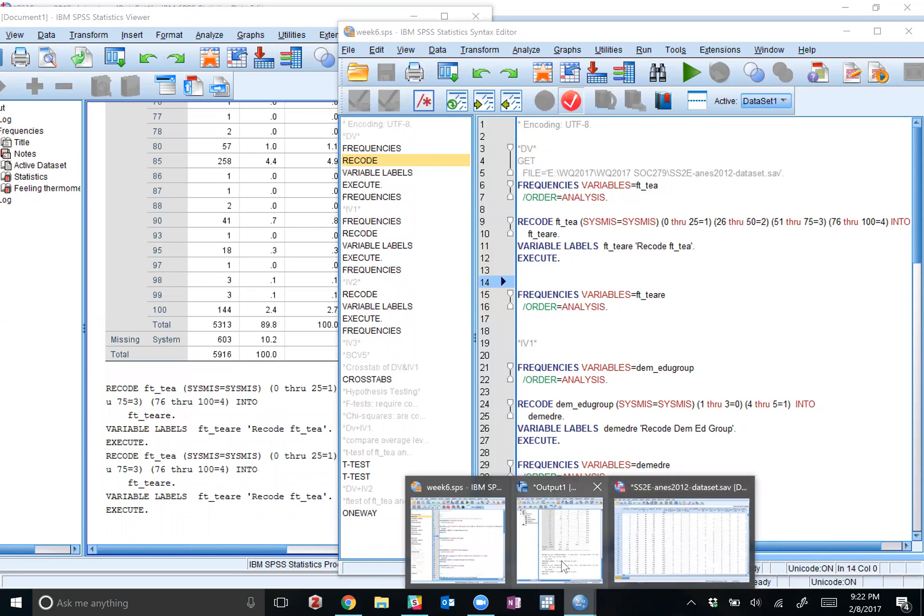
click(563, 567)
mouse_move(580, 602)
click(648, 533)
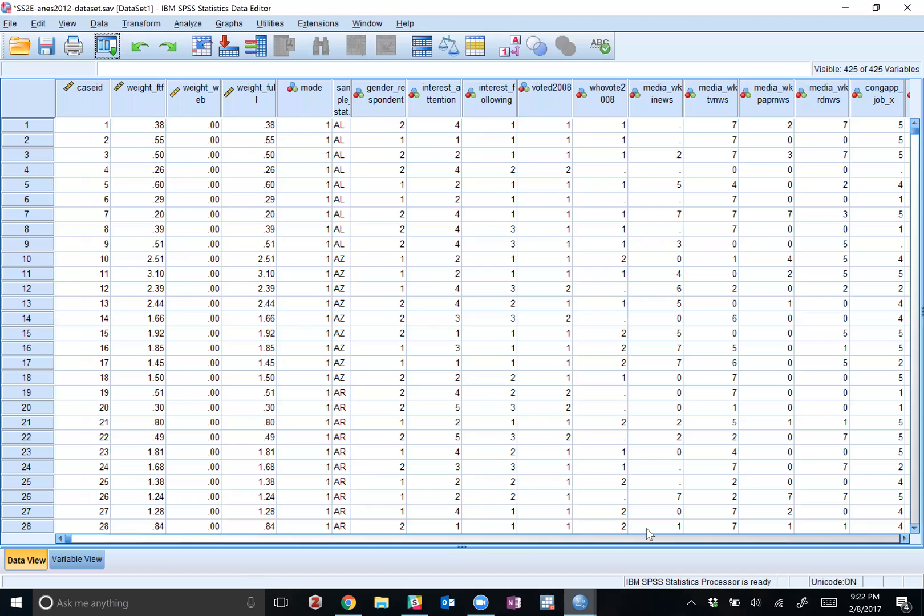
click(75, 559)
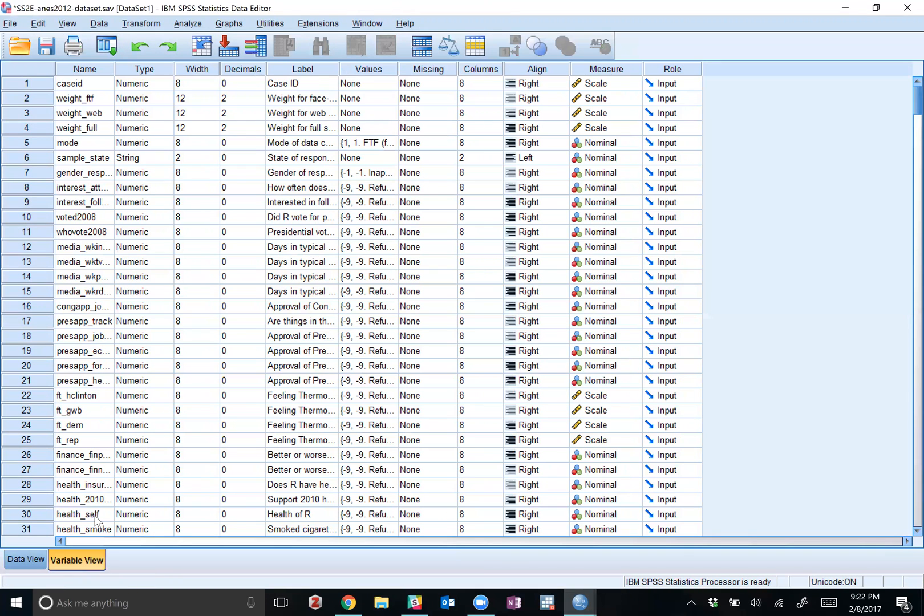
scroll(181, 386, down, 4)
drag(916, 107, 878, 497)
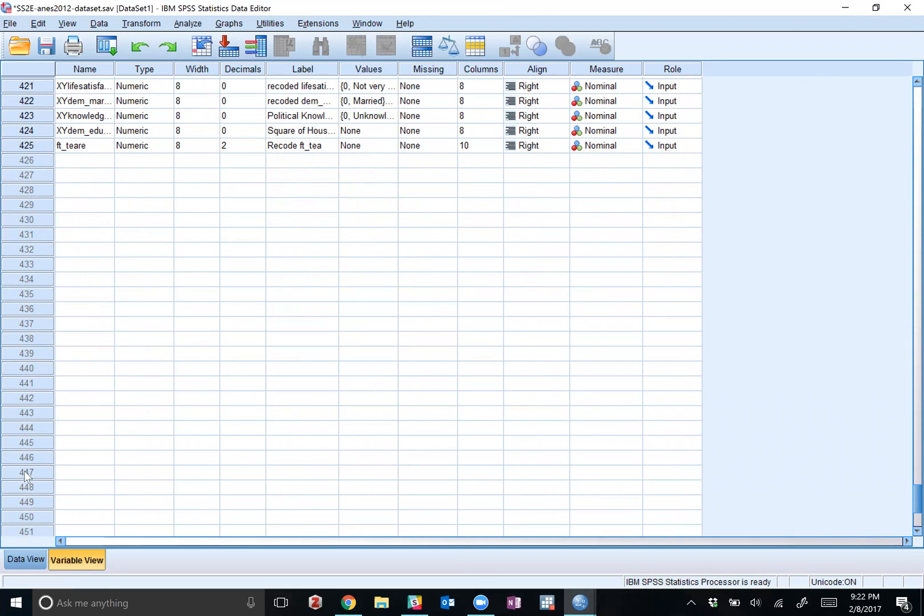
Step: Add value labels to ft_teare: 1.00 as "1-25" and 2.00 as "26-50"
click(379, 147)
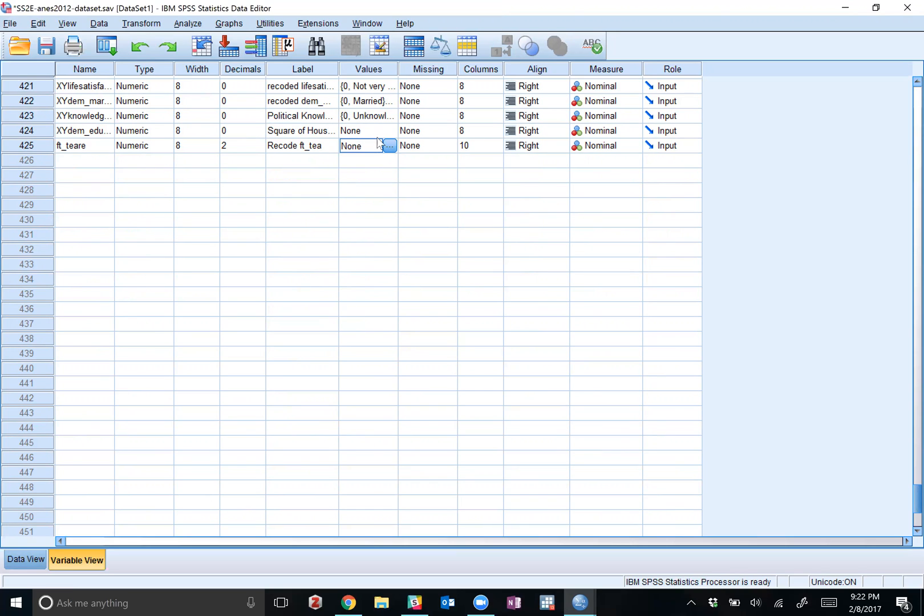
click(389, 147)
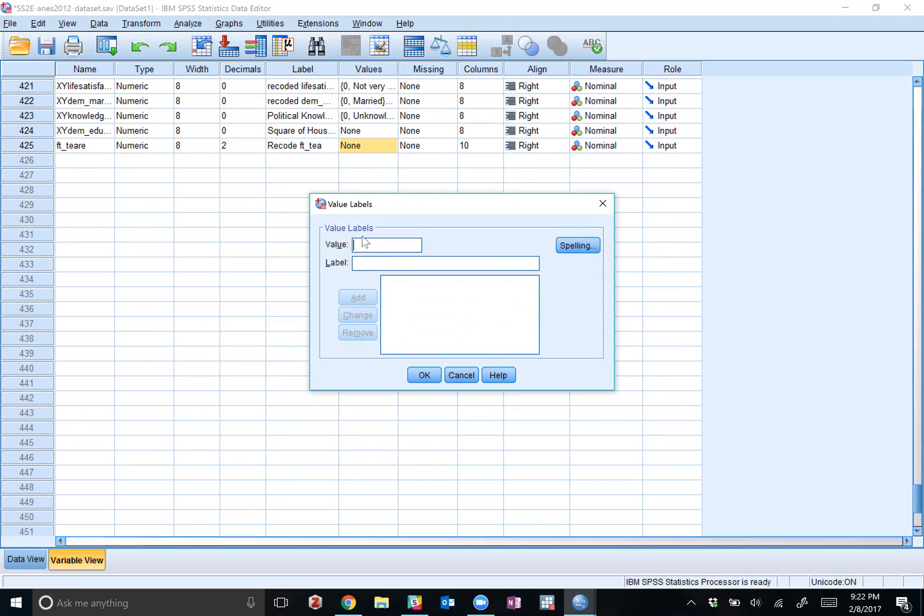
text(1.00)
key(Tab)
text(1)
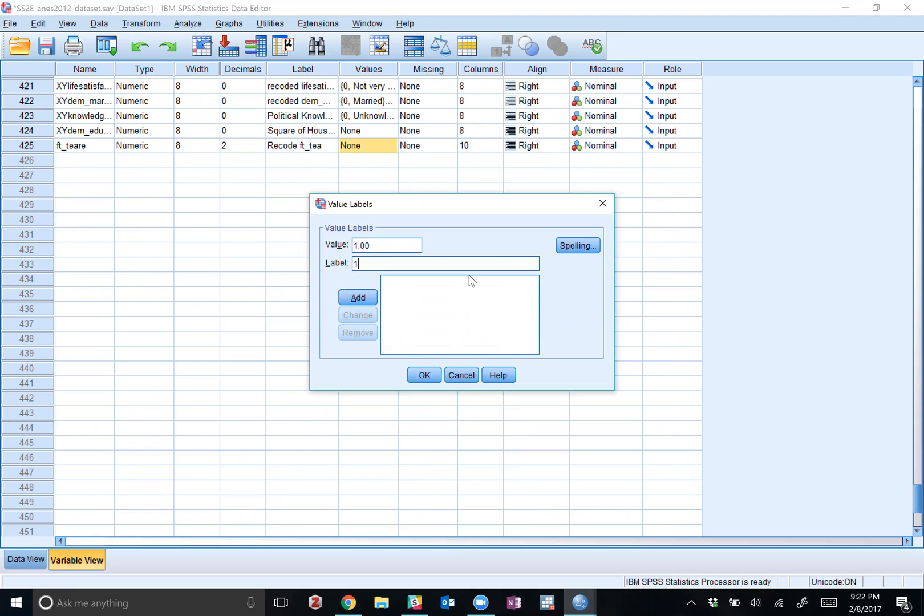
text(-25)
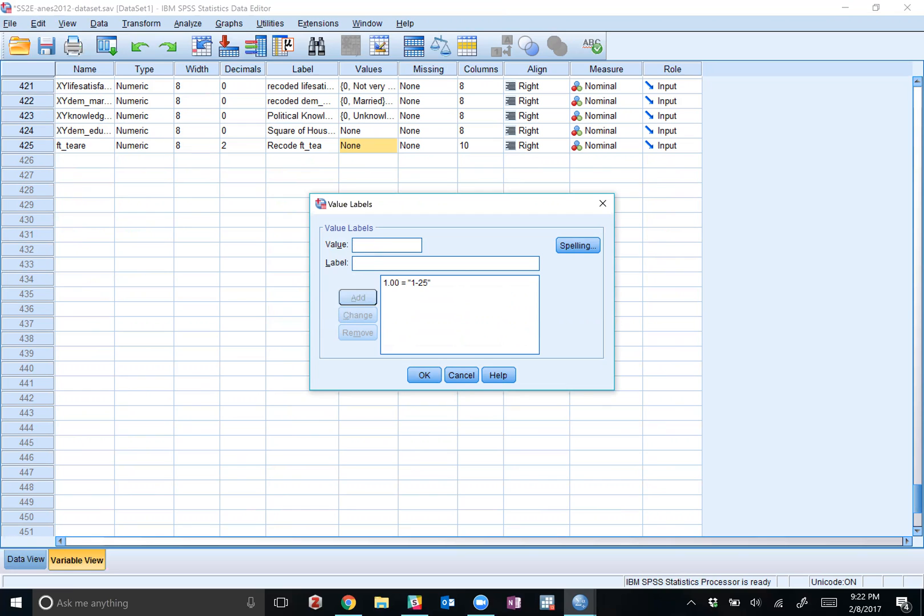
text(2.00)
text(2)
text(6-50)
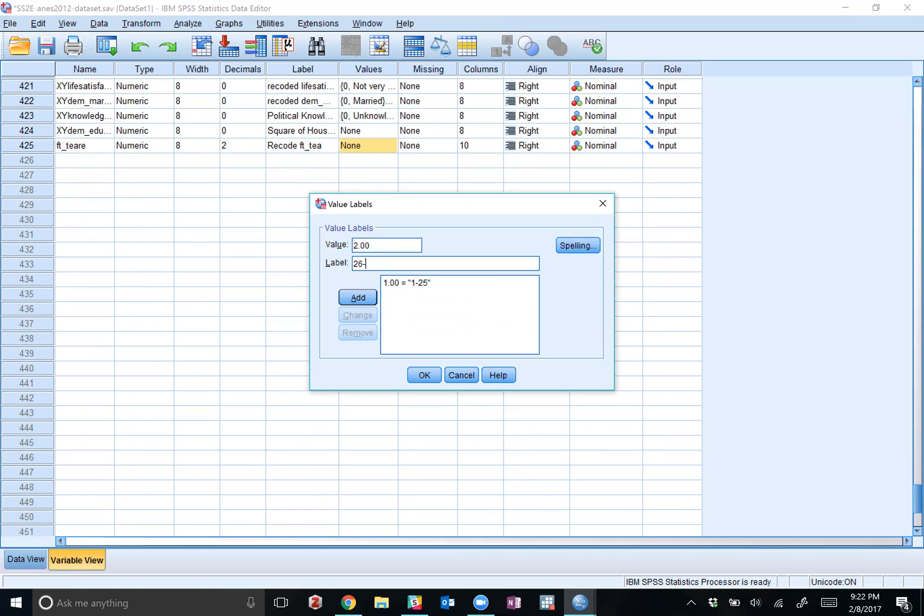
click(355, 298)
Step: Label ft_teare's value 3.00 as "51-75" and 4.00 as "76-100", and apply the value labels
text(3.00)
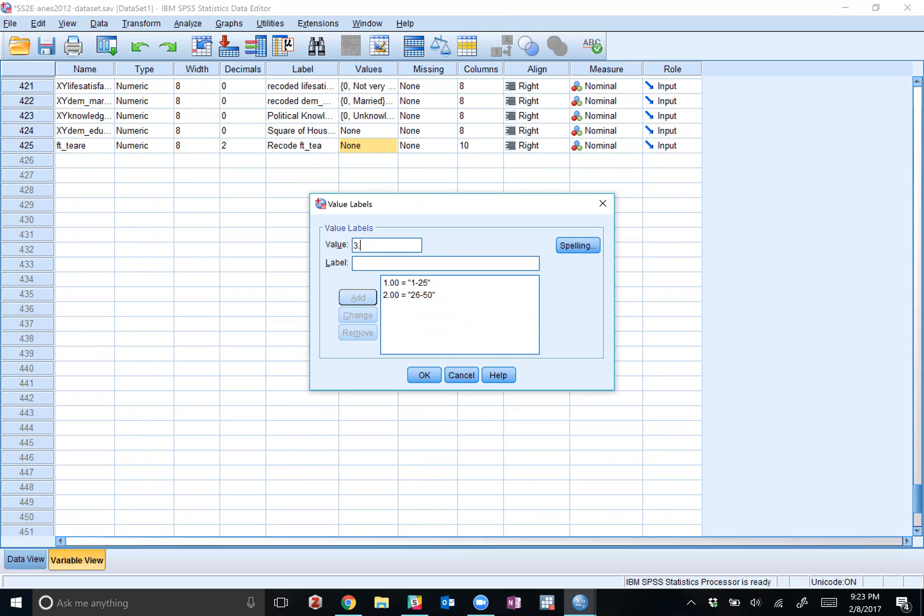
key(Tab)
text(51-75)
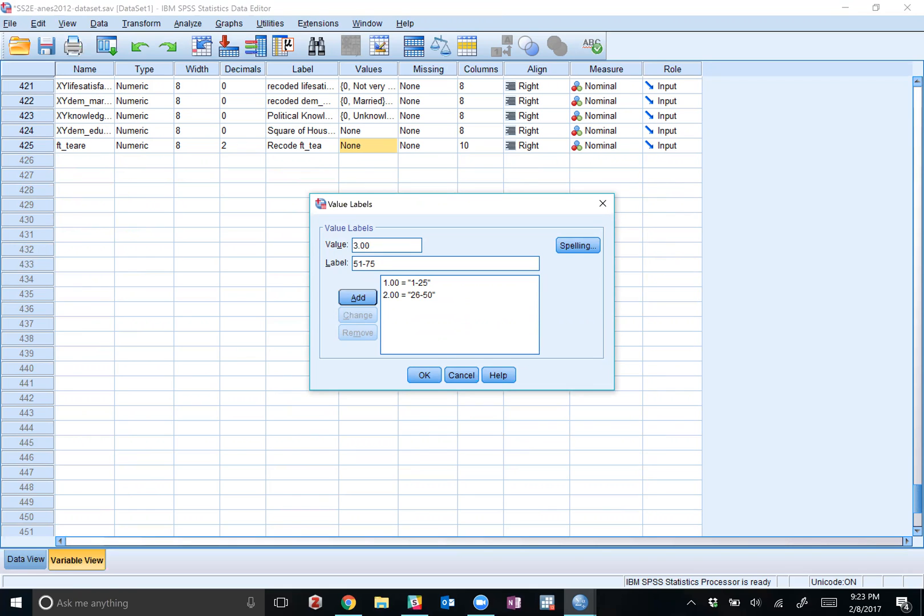
click(358, 297)
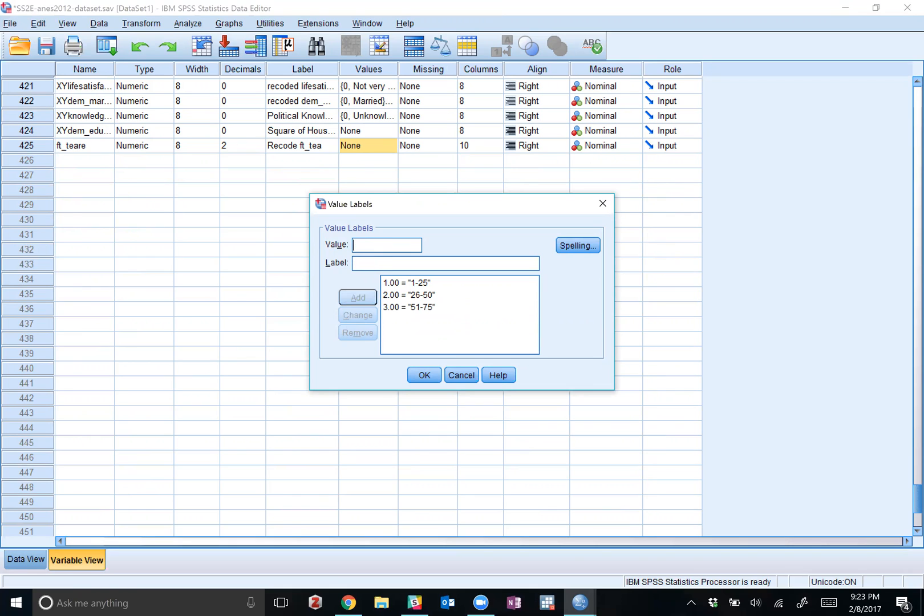
text(4.00)
key(Tab)
text(75)
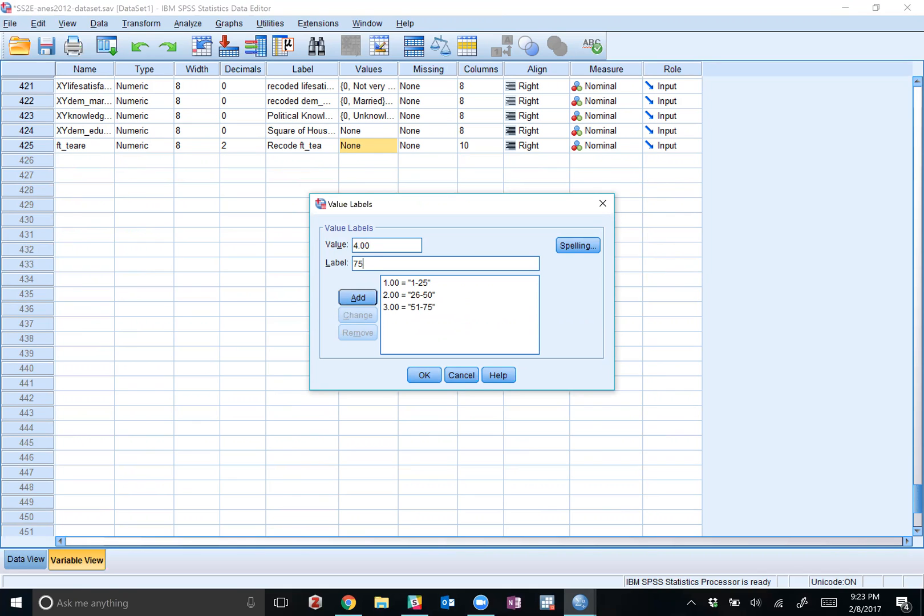
text(-)
key(BackSpace)
key(BackSpace)
text(6-100)
click(357, 297)
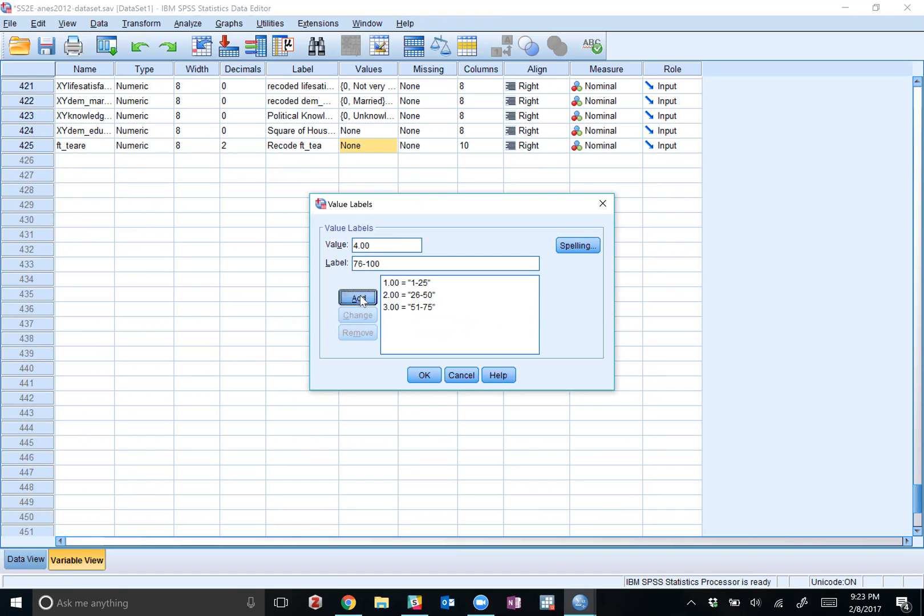
click(424, 375)
Step: Return to the syntax file and run only the FREQUENCIES command for ft_teare
click(844, 7)
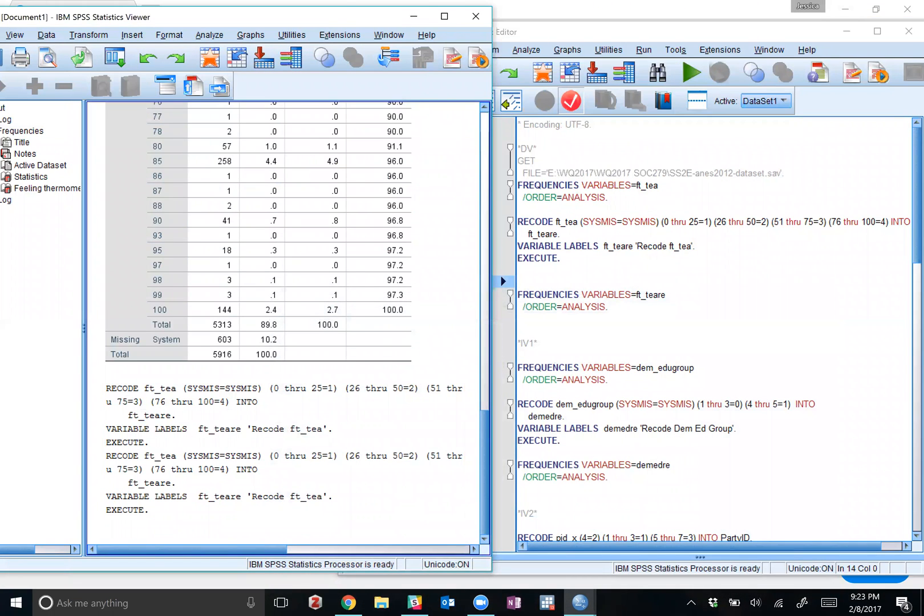
click(596, 306)
drag(607, 306, 517, 282)
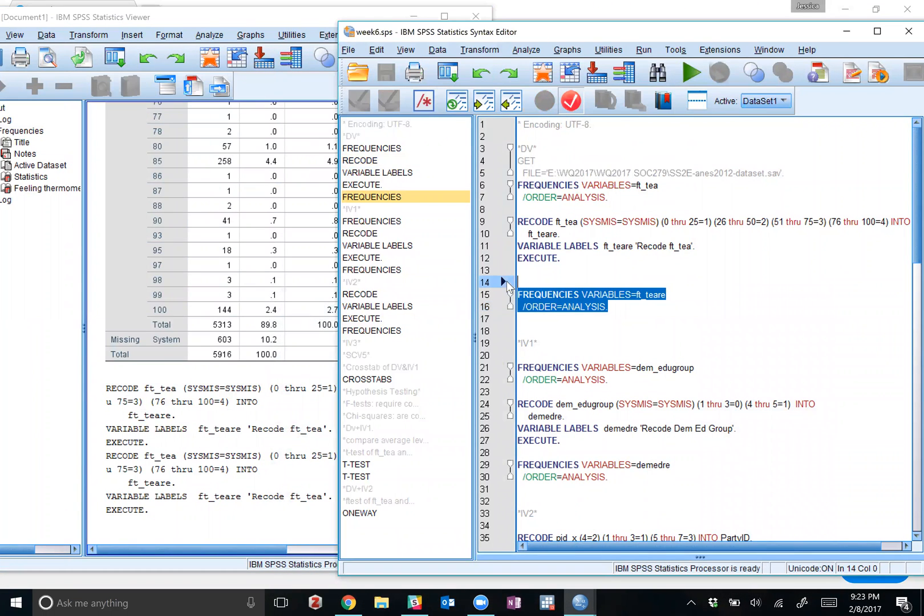
click(692, 73)
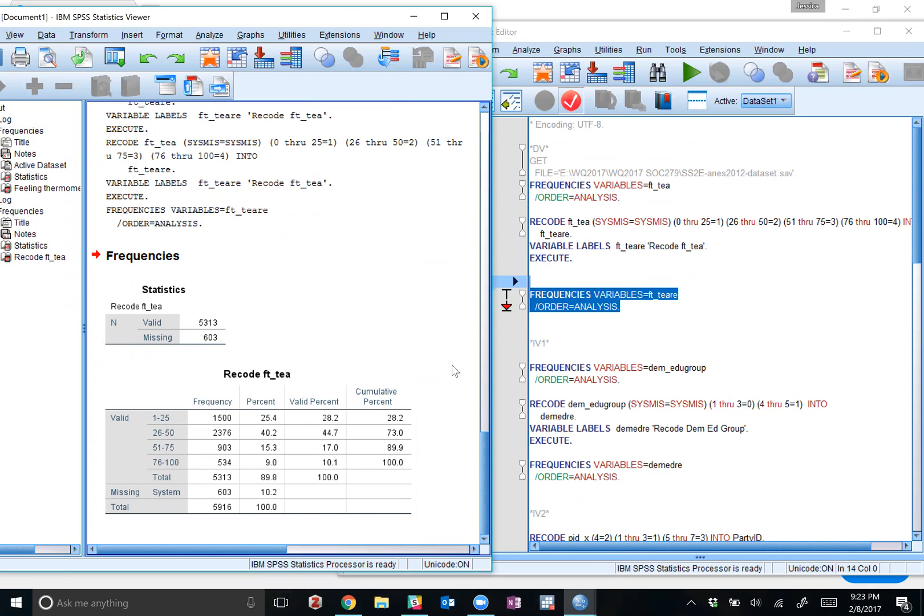
Step: Run the IV1 syntax from the dem_edugroup FREQUENCIES command through the EXECUTE of its RECODE into demedre
click(639, 331)
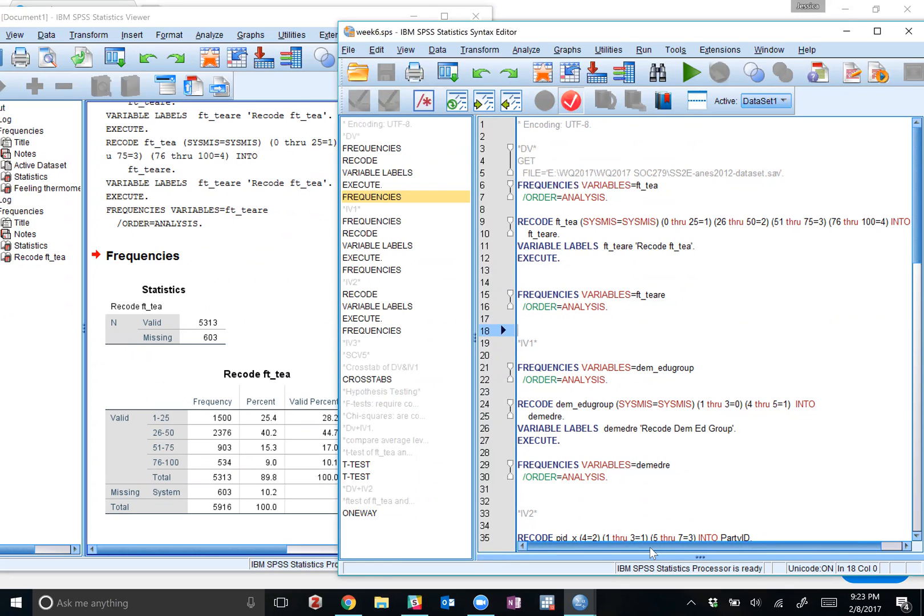
scroll(713, 330, down, 3)
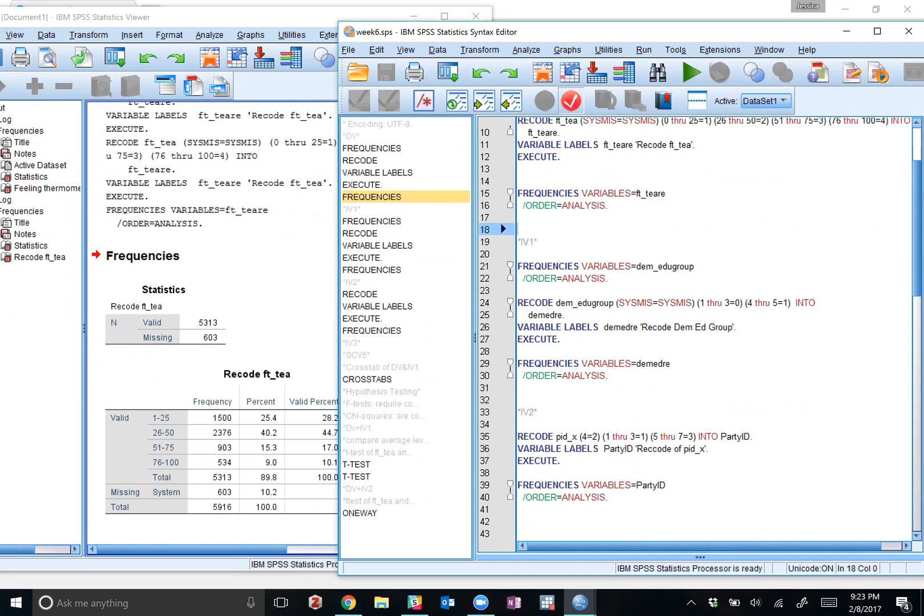
drag(519, 266, 647, 341)
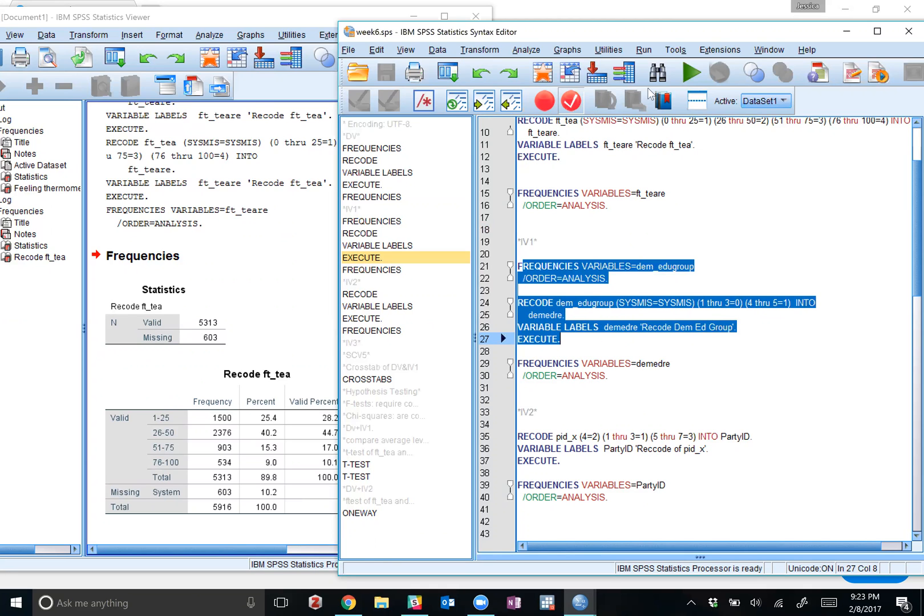
click(690, 73)
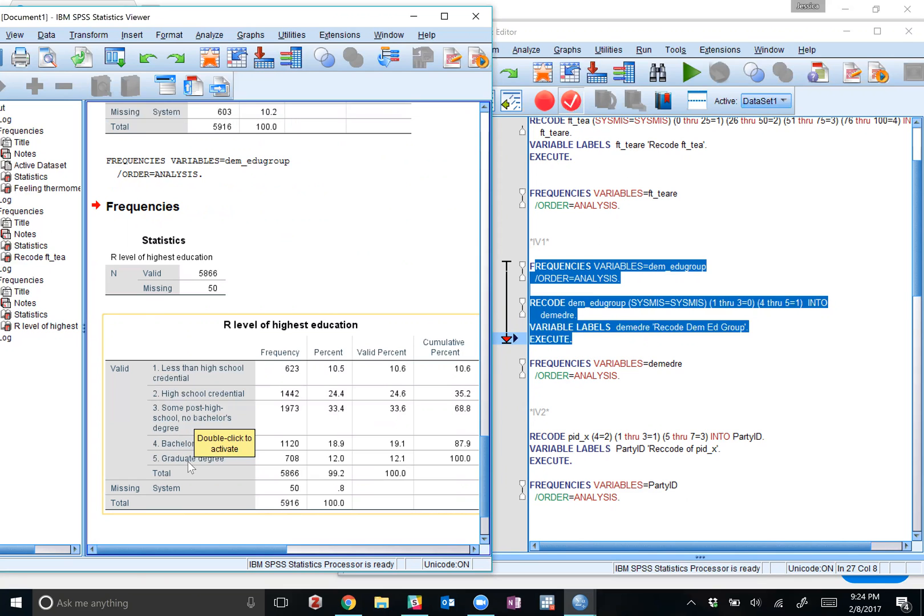
Step: Run only the RECODE block again that groups dem_edugroup into demedre, labelled 'Recode Dem Ed Group'
click(594, 363)
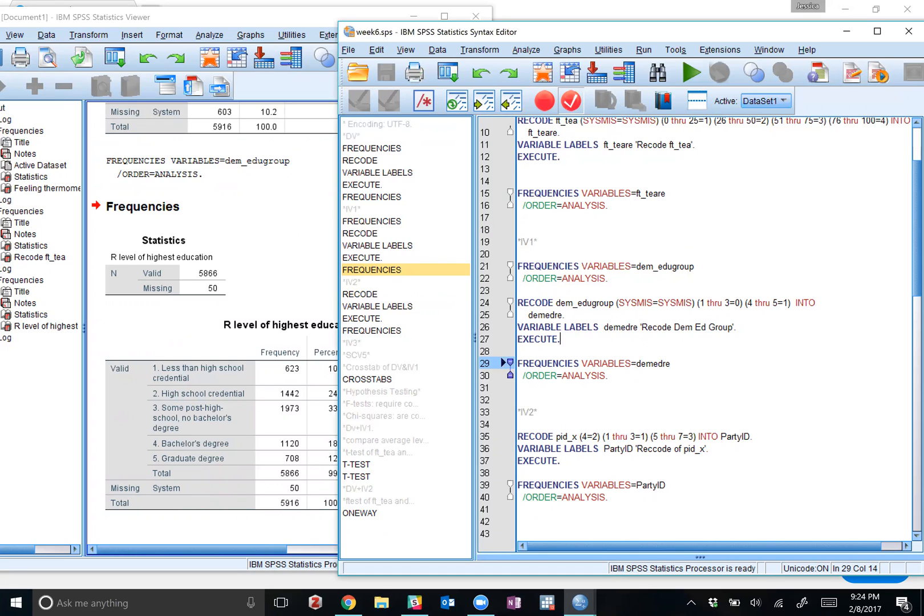
drag(560, 339, 518, 303)
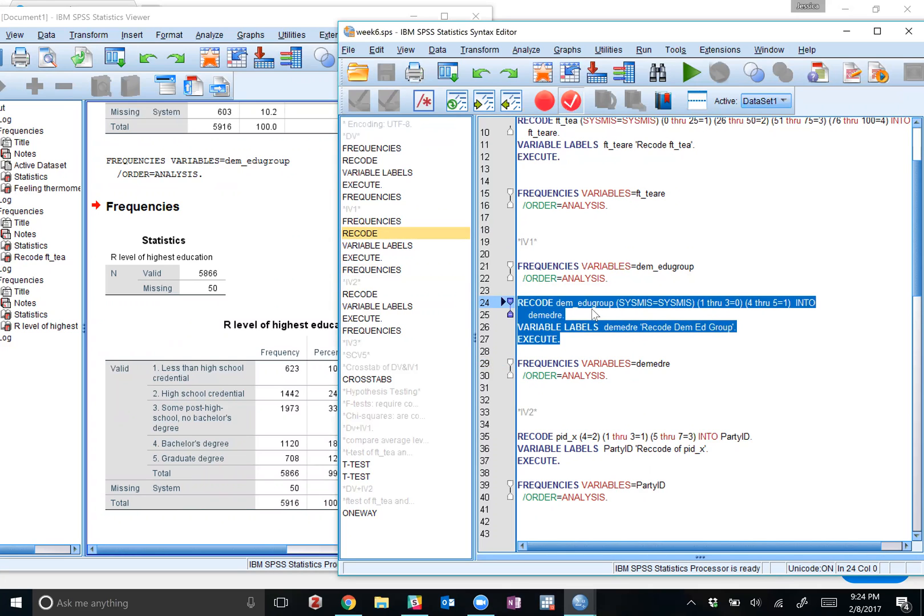
click(653, 316)
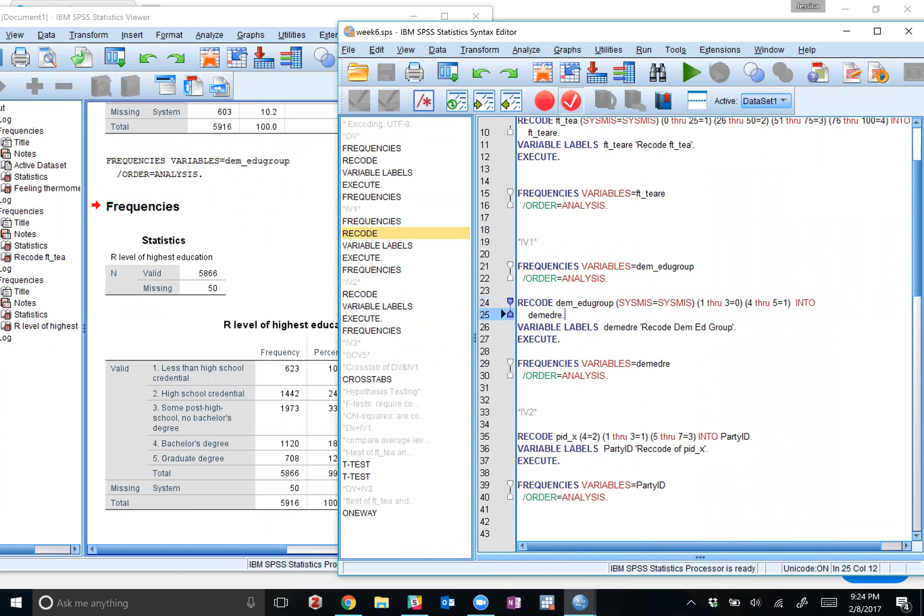
drag(564, 315, 528, 314)
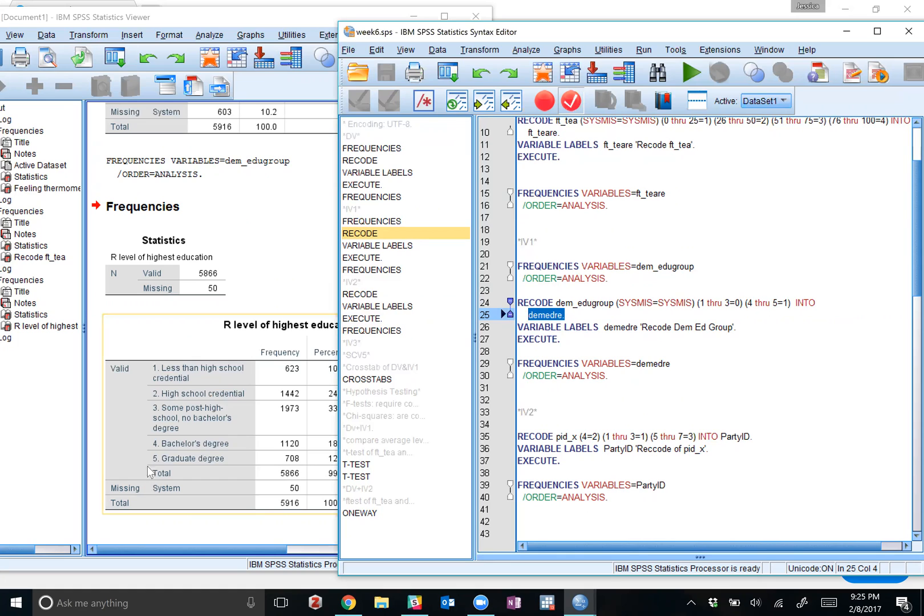
drag(562, 339, 517, 302)
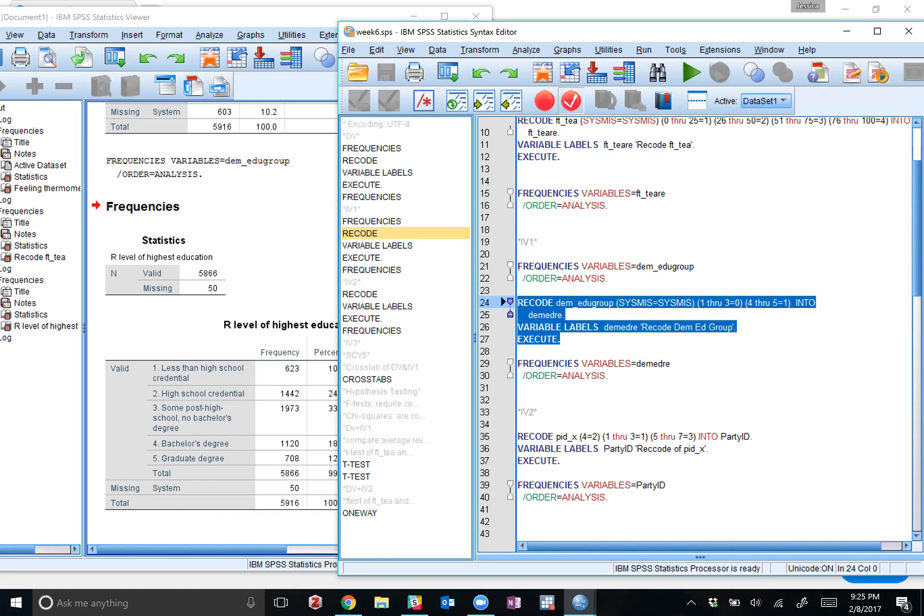
click(691, 73)
Step: Run only the FREQUENCIES command for the recoded demedre variable
drag(621, 376, 529, 364)
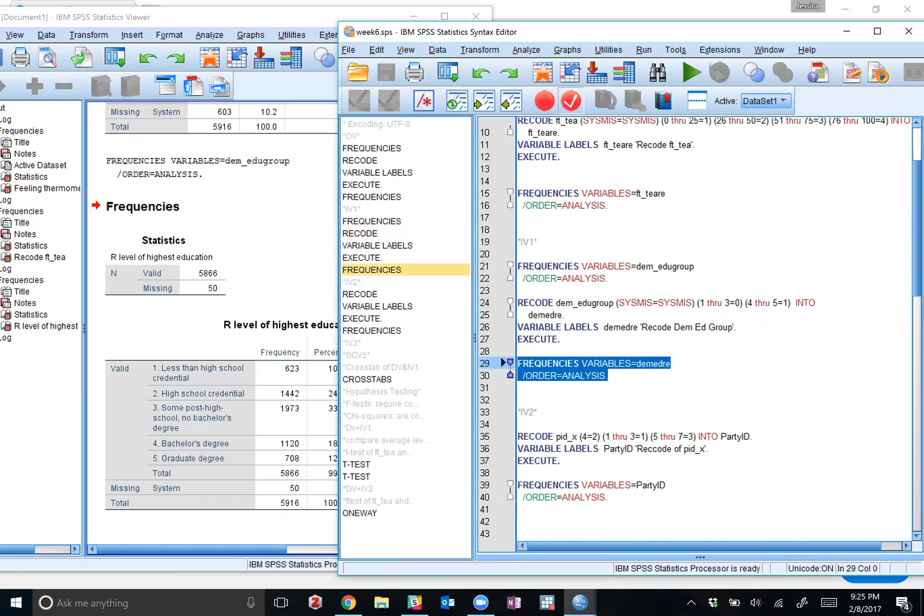
click(692, 73)
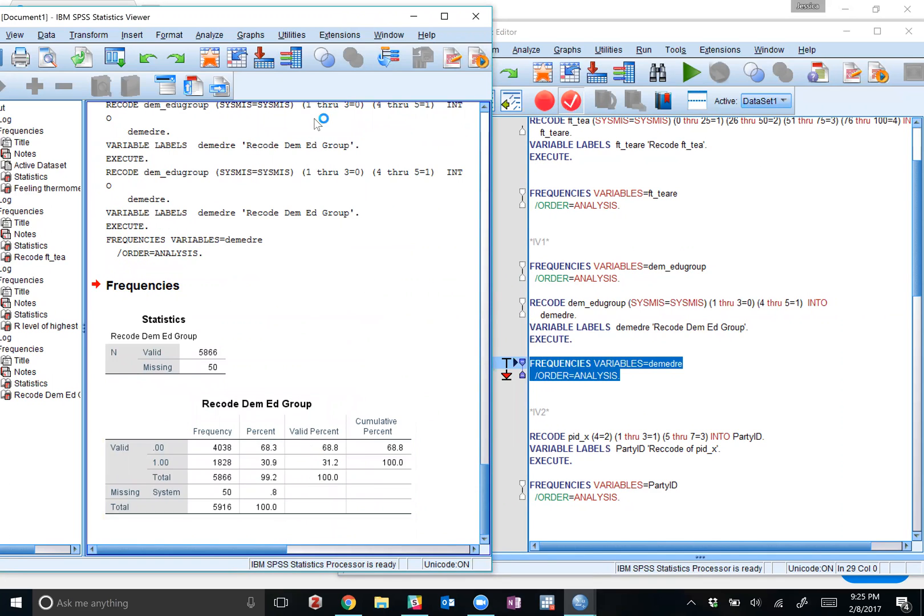
click(506, 487)
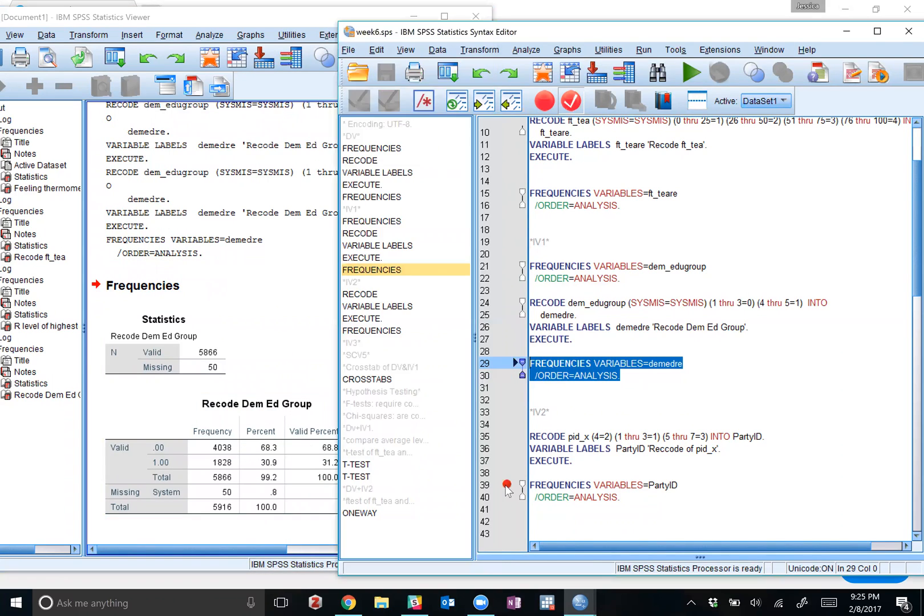
Step: Switch to the dataset's variable definitions and add a value label for demedre: 0 as "Some College and Less"
click(576, 595)
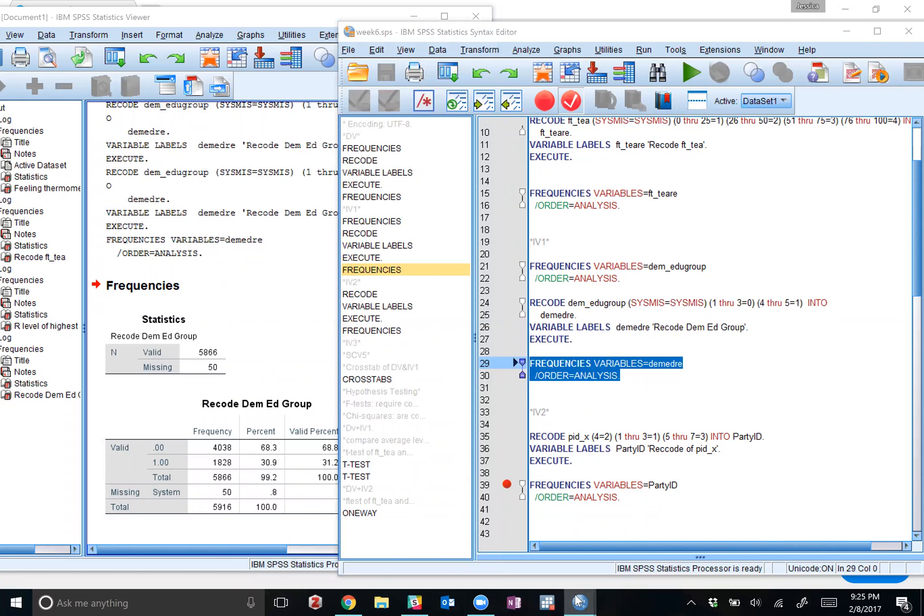
click(631, 560)
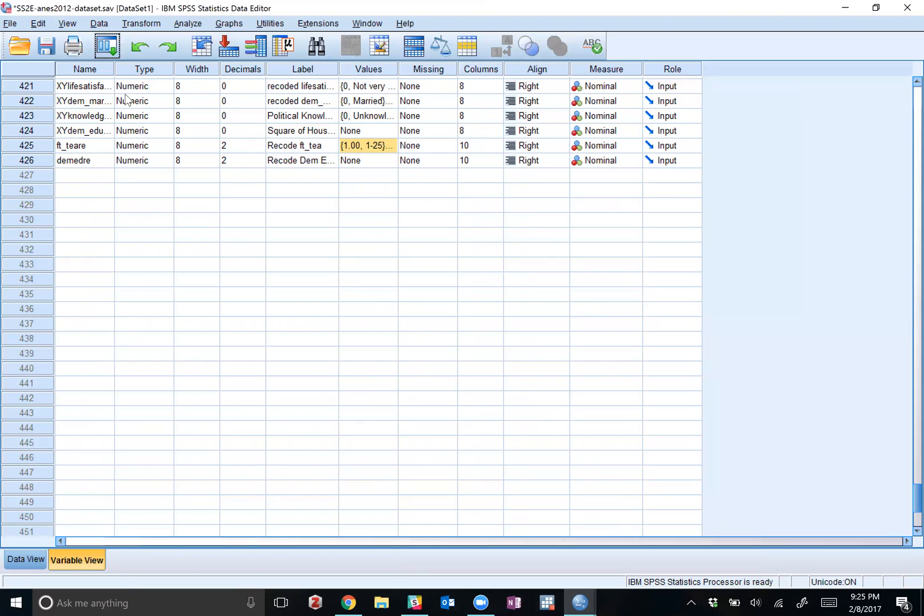
double_click(386, 157)
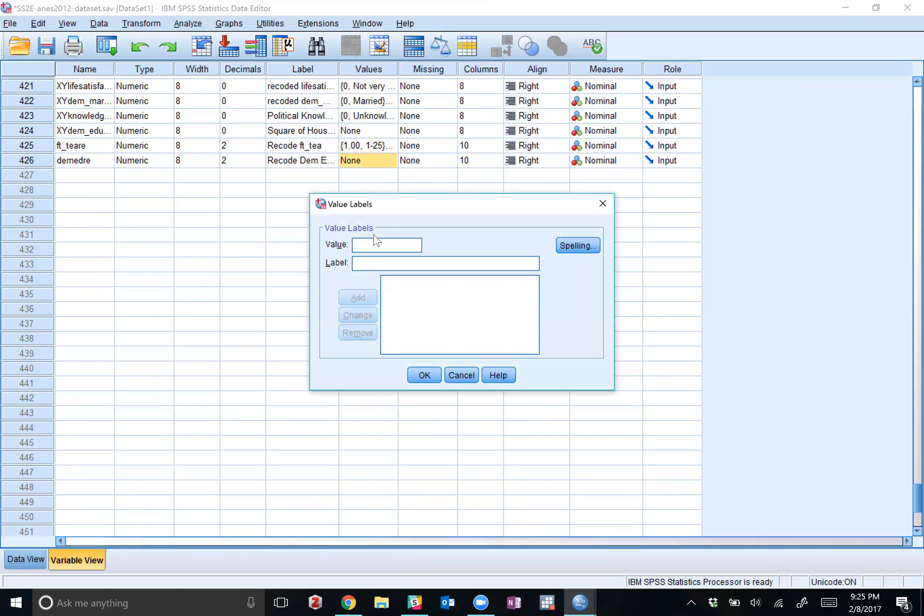
text(0)
key(Tab)
text(Som)
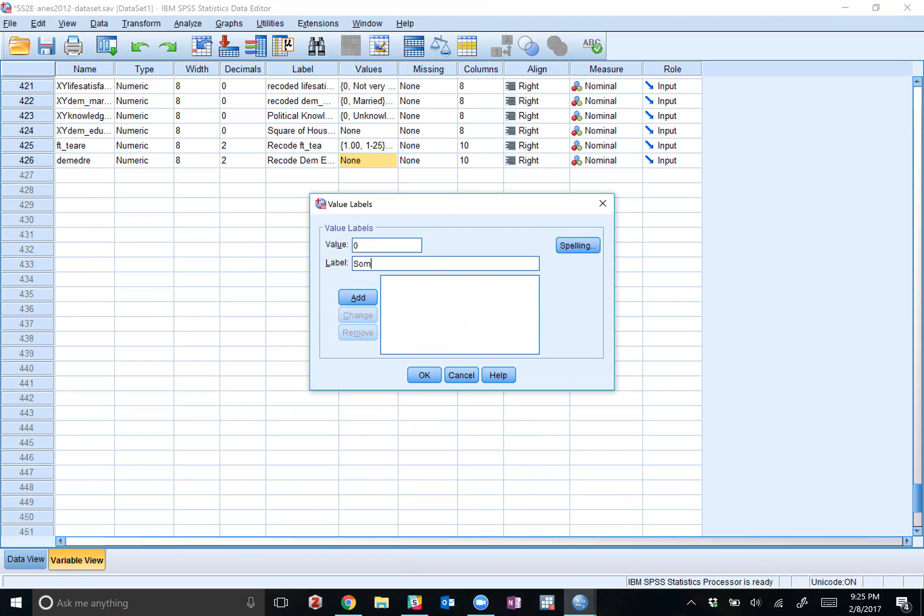
text(e College and Less)
click(354, 296)
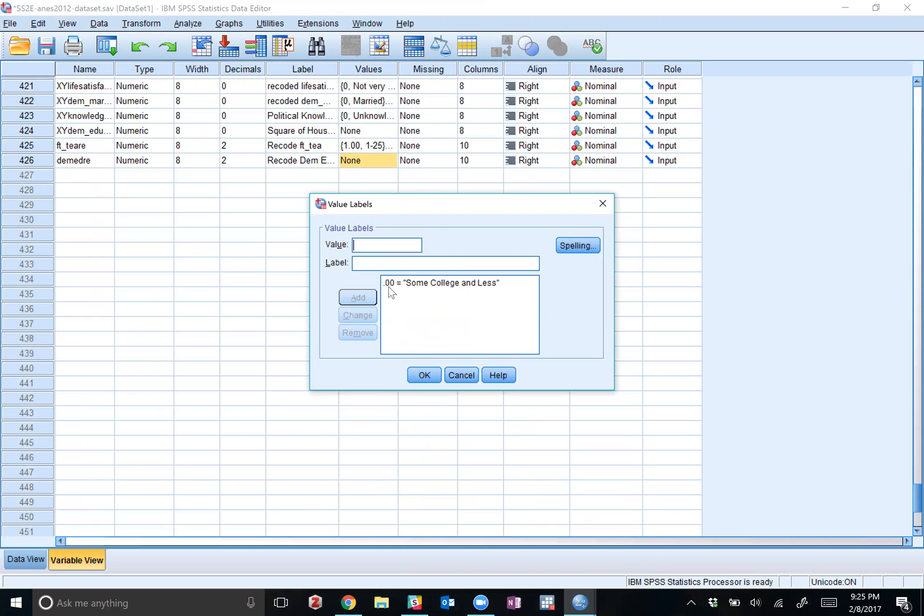
Step: Try to label demedre's value 1 as "College Degree and More" and apply the value labels
text(2)
key(BackSpace)
text(1)
key(Tab)
text(Co)
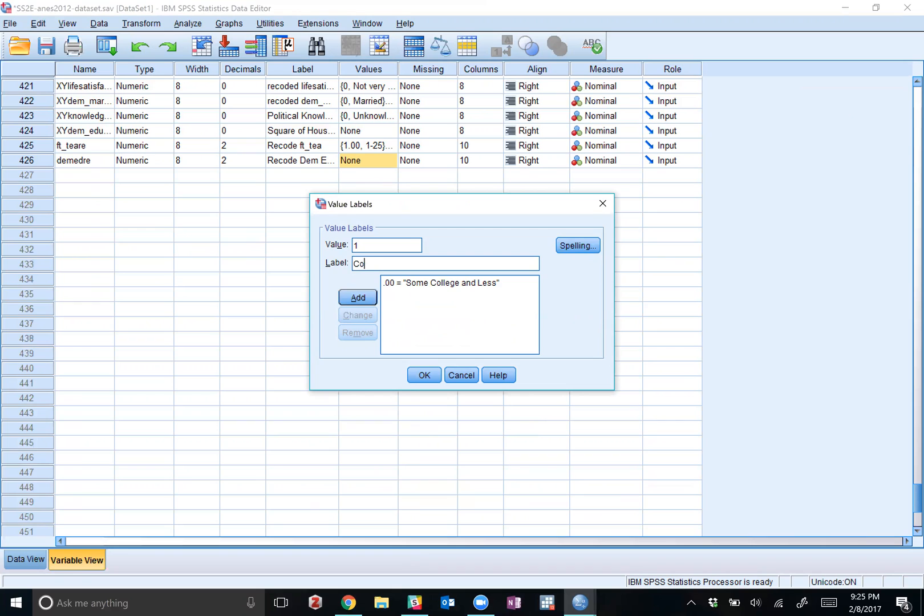
text(llege Degree and More)
click(431, 381)
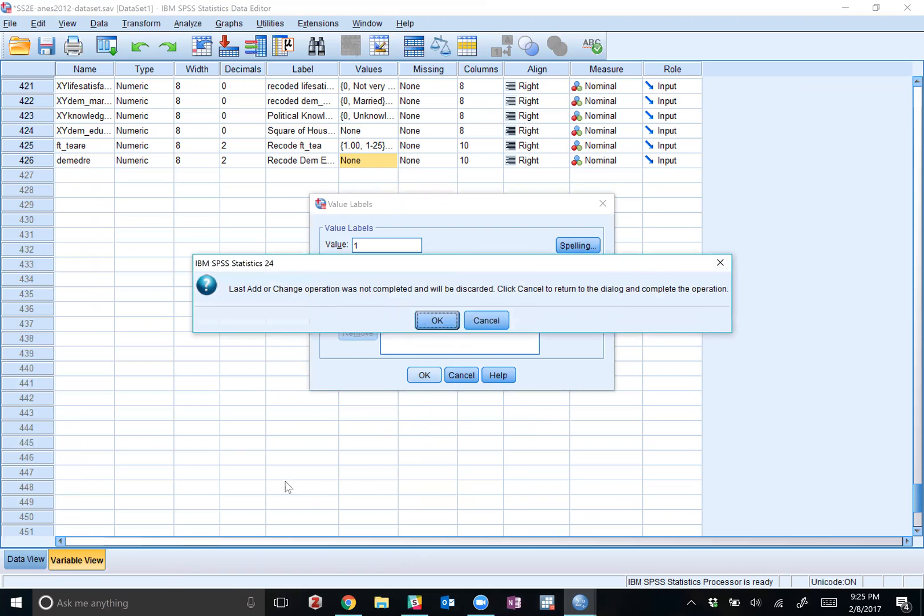
click(437, 320)
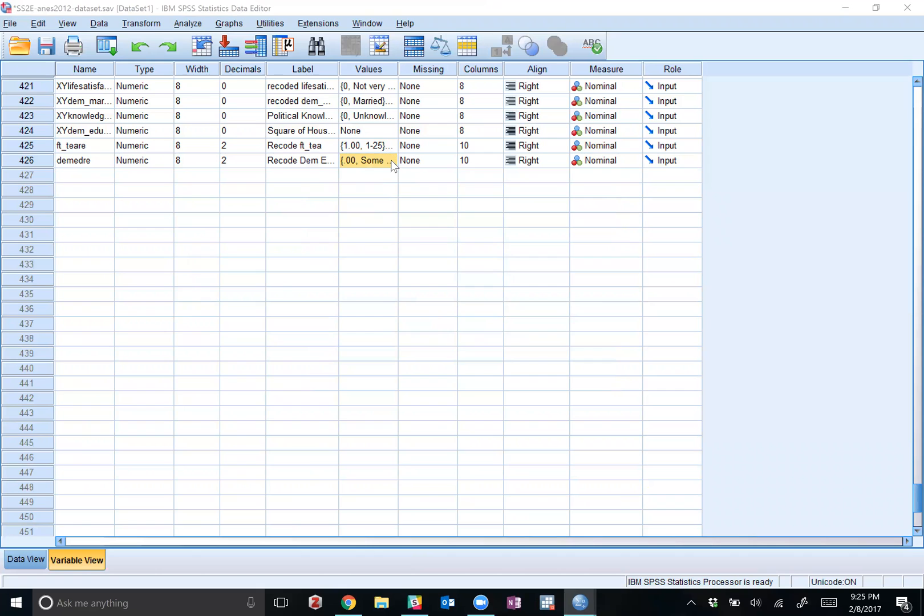
Step: Add the value label 1.00 as "College Degree and More" to demedre and apply the value labels
click(391, 161)
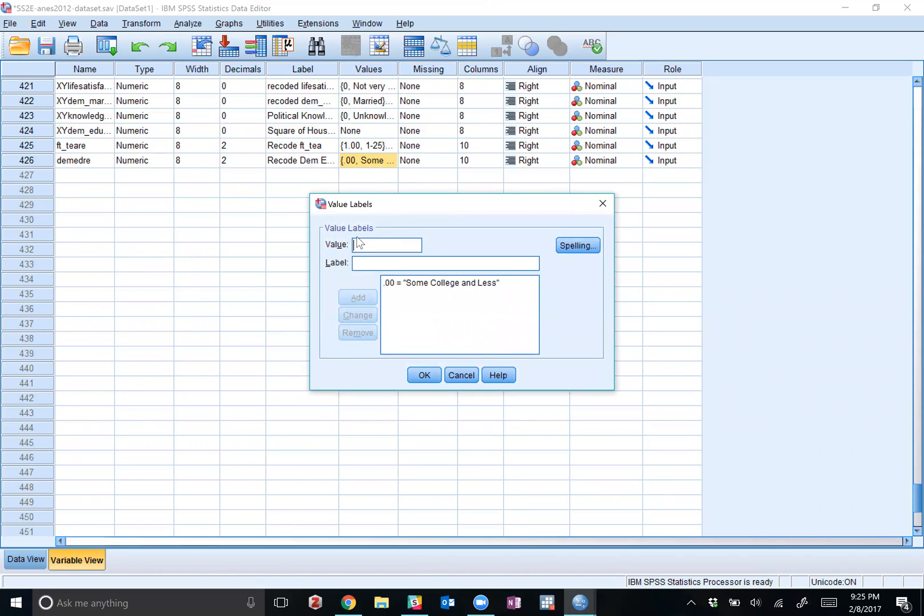
text(1.00)
key(Tab)
text(College Degree and More)
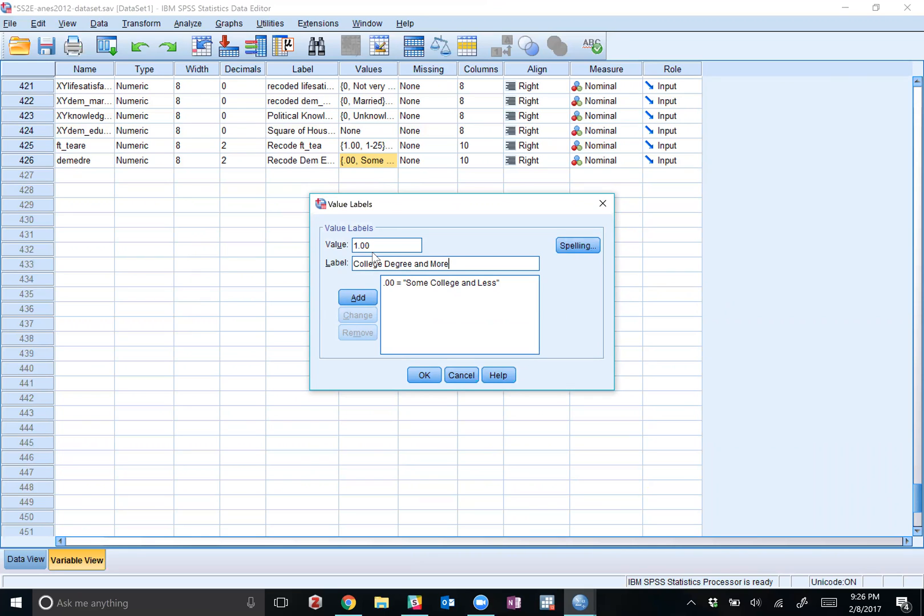
click(344, 299)
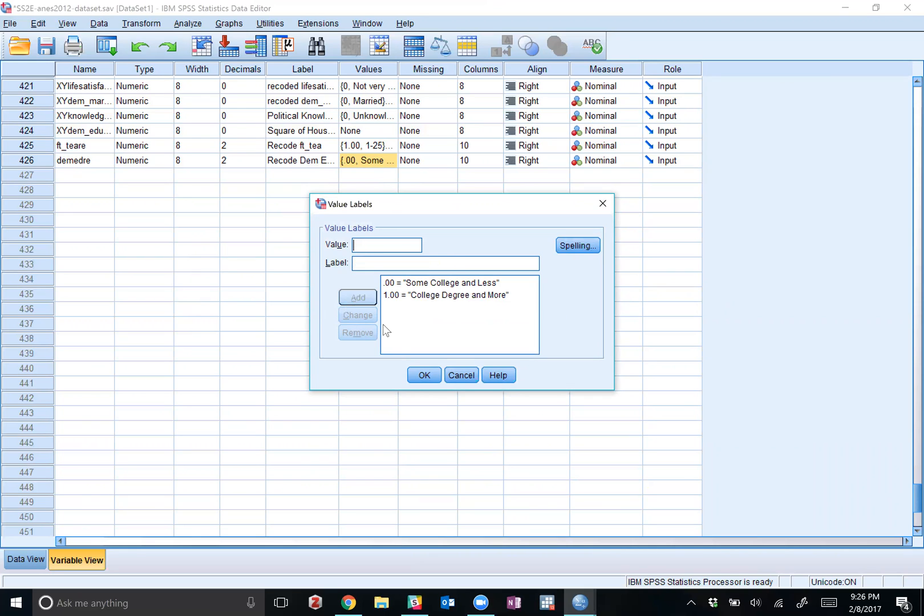
click(422, 375)
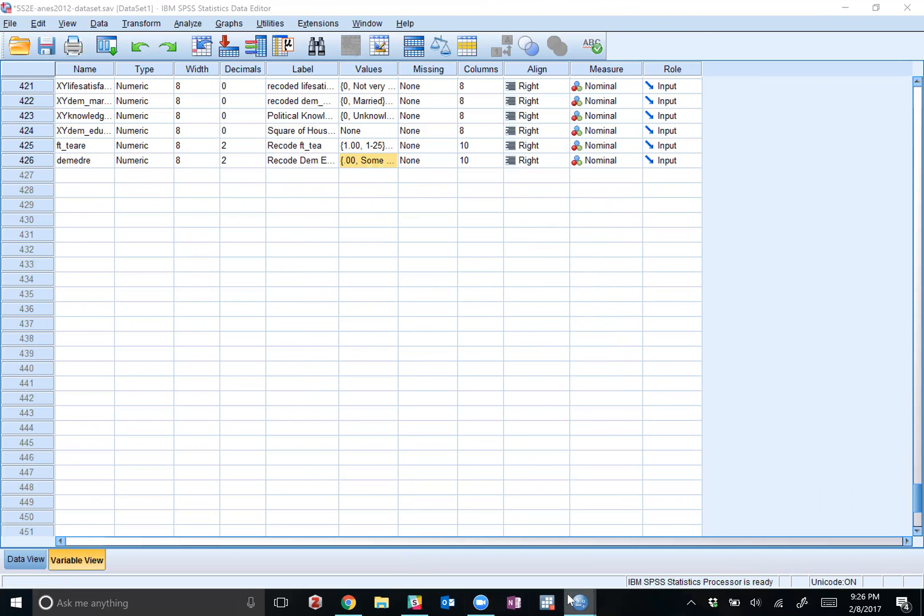
Step: Return to the week6 syntax and rerun only the FREQUENCIES command for demedre, checking the labelled table in the output
mouse_move(579, 602)
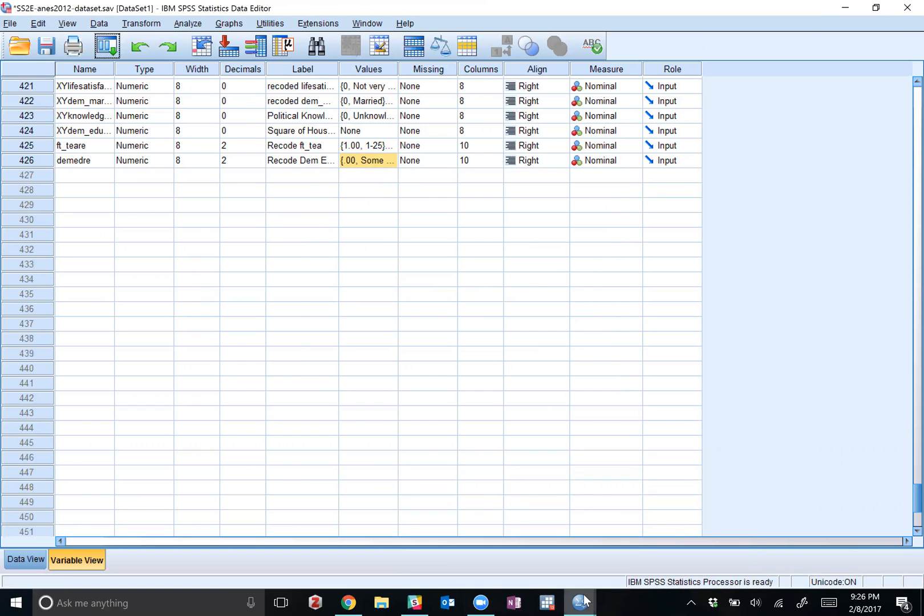
mouse_move(580, 602)
click(473, 544)
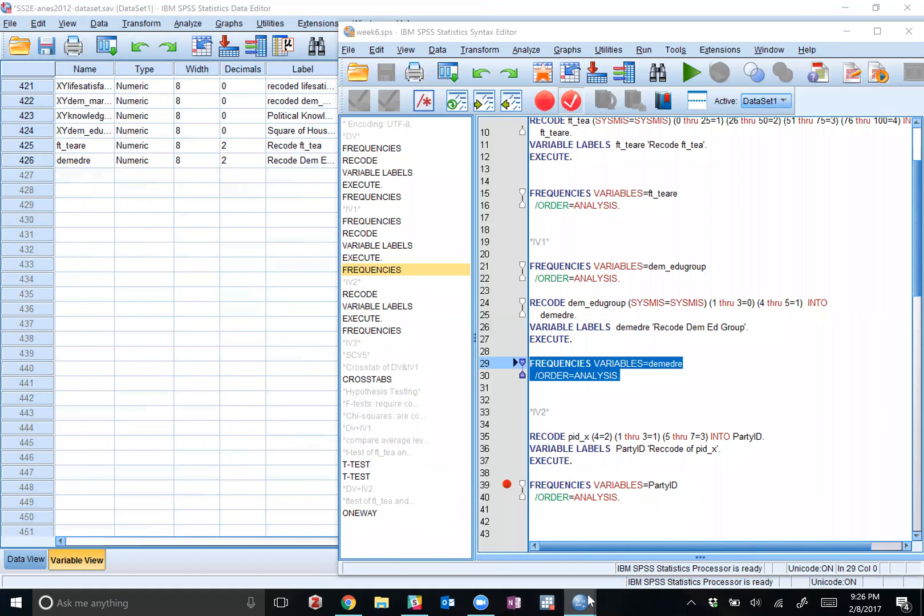
click(567, 544)
click(690, 72)
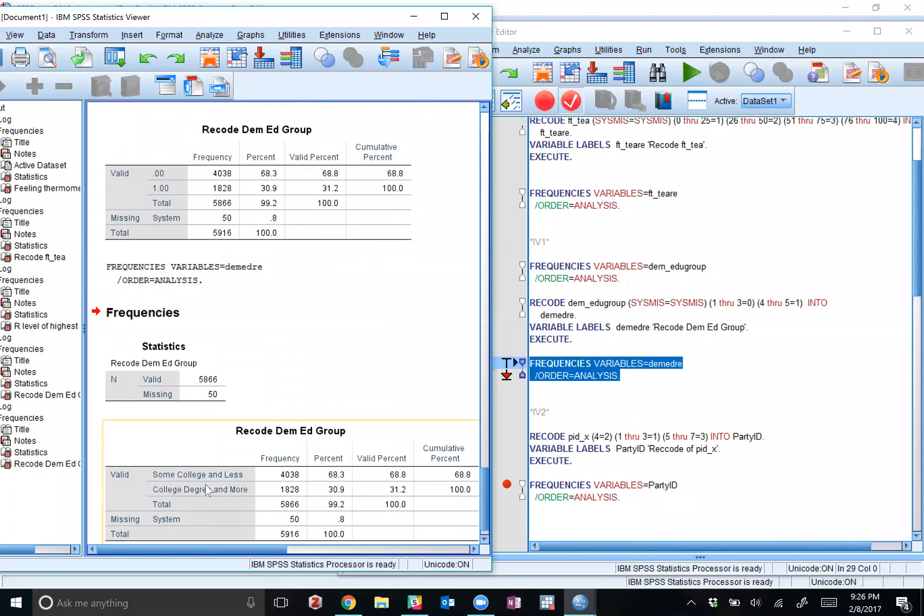
click(294, 311)
scroll(299, 308, down, 1)
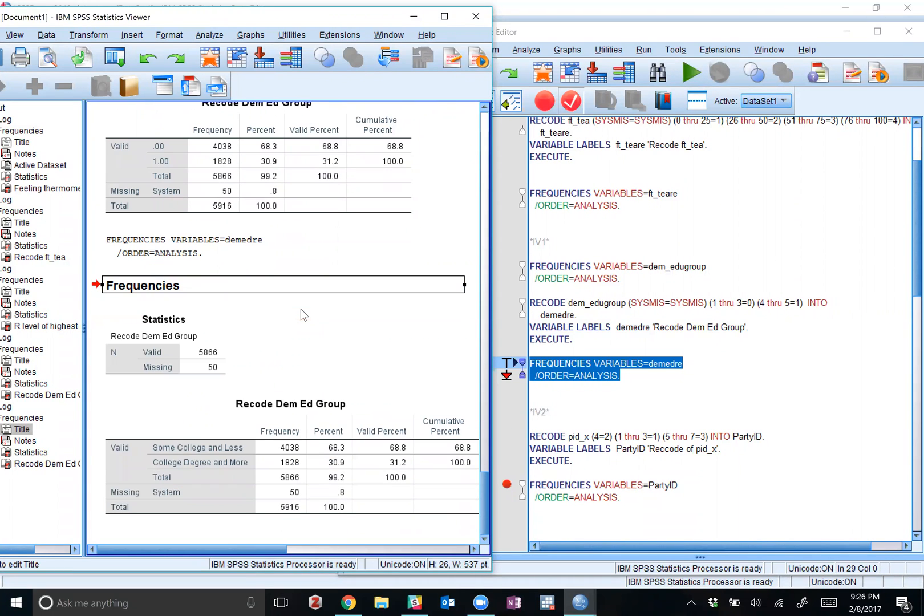
Step: Copy the demedre FREQUENCIES command and paste it above the pid_x RECODE, with a blank line after the IV2 comment
click(573, 364)
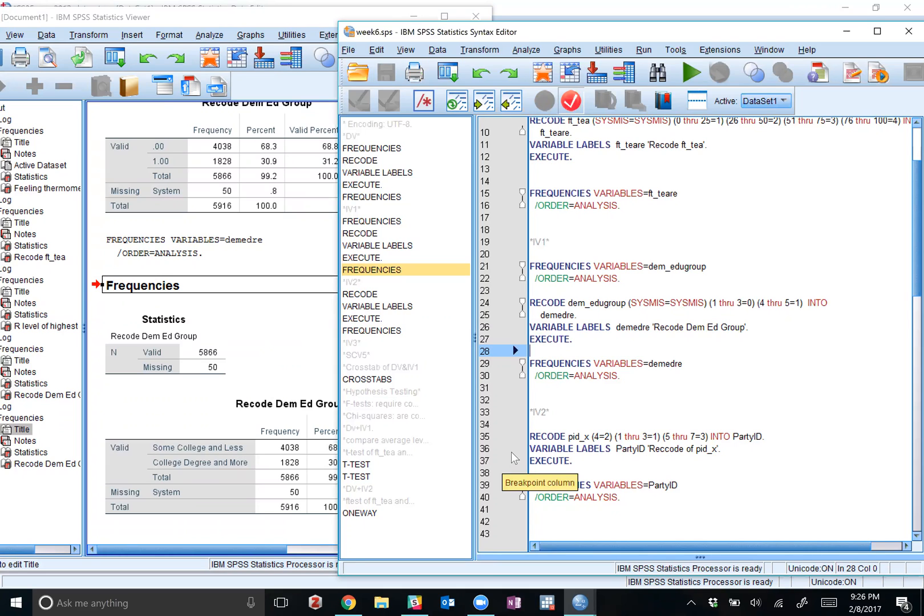
click(563, 437)
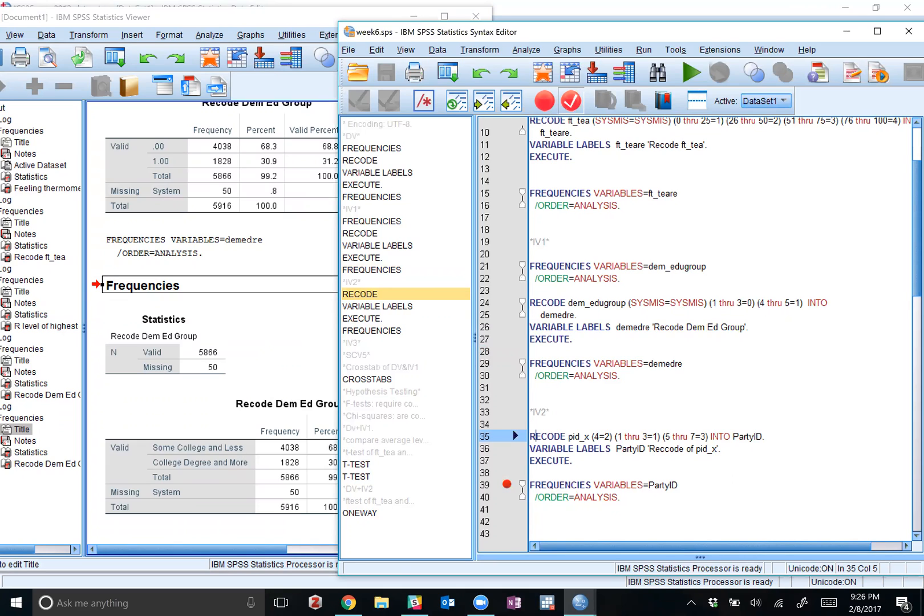
drag(534, 436, 765, 437)
click(560, 425)
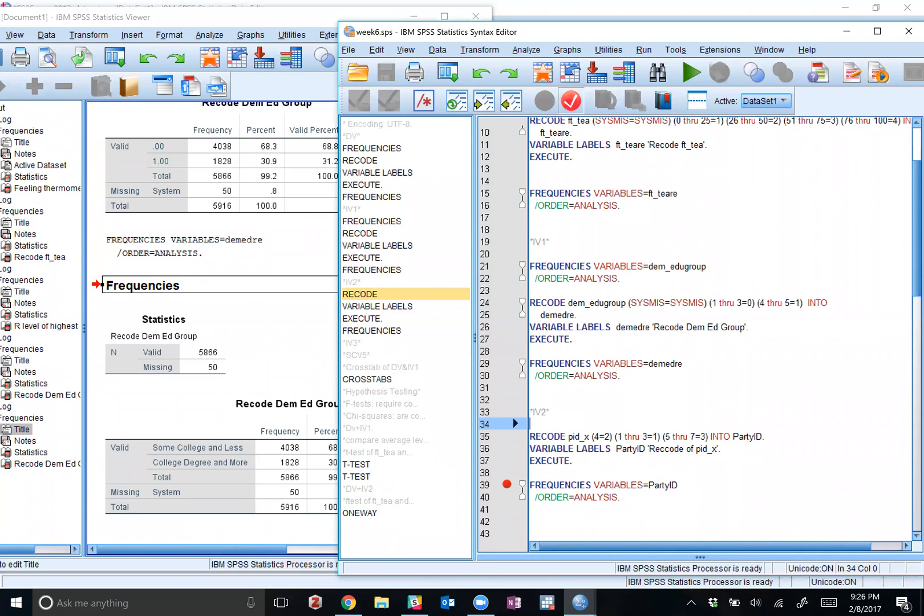
mouse_move(620, 375)
mouse_down()
mouse_move(533, 375)
mouse_move(505, 364)
mouse_up()
key(ctrl+c)
click(547, 424)
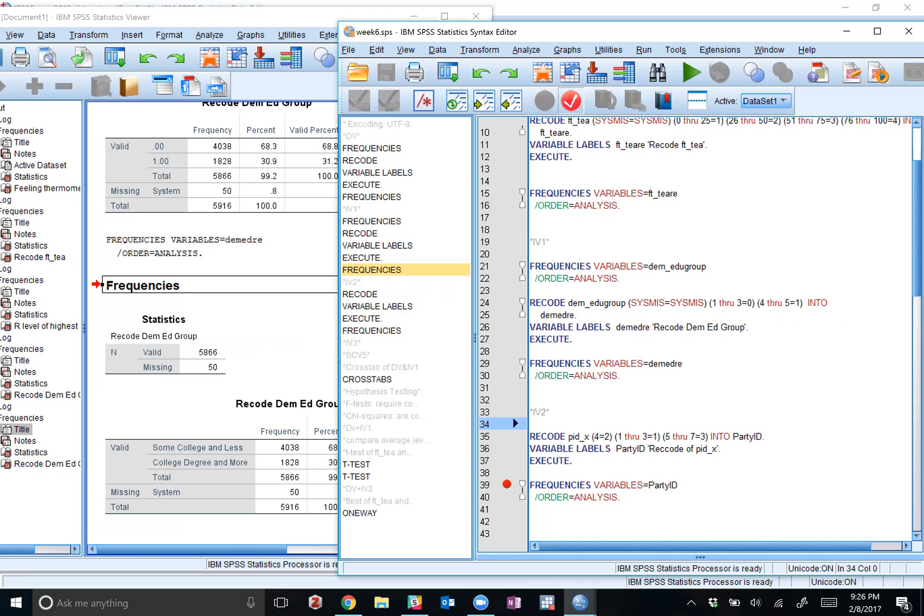
key(Return)
key(Up)
key(ctrl+v)
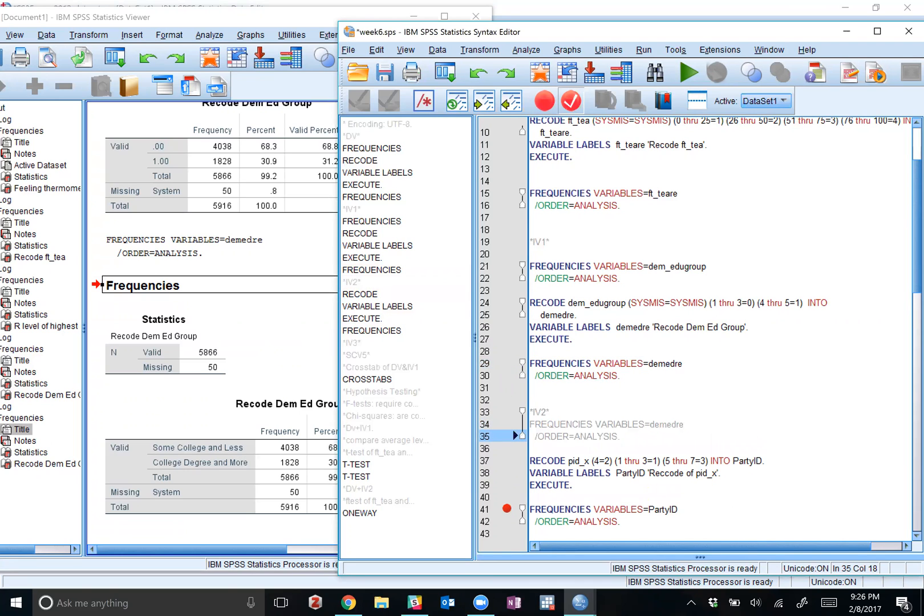
key(Up)
key(Up)
key(Return)
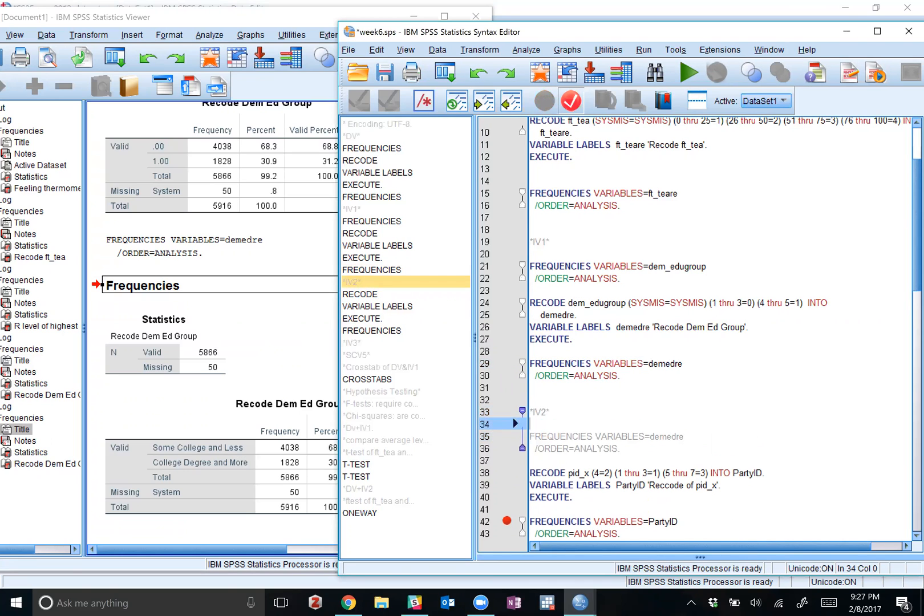
Step: Change the variable in the pasted FREQUENCIES command under IV2 to pid_x
click(683, 437)
key(BackSpace)
key(BackSpace)
key(BackSpace)
key(BackSpace)
key(BackSpace)
key(BackSpace)
key(BackSpace)
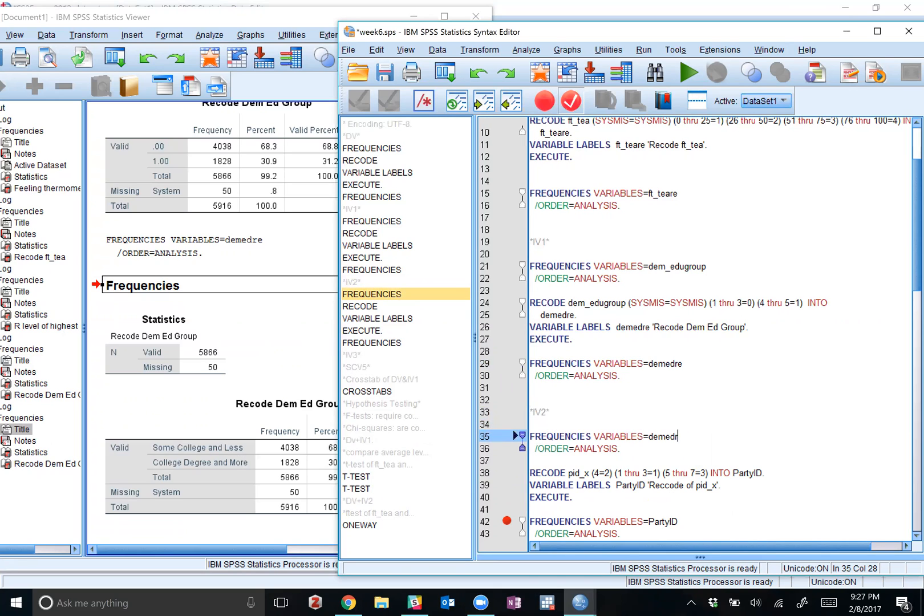
text(pifz-)
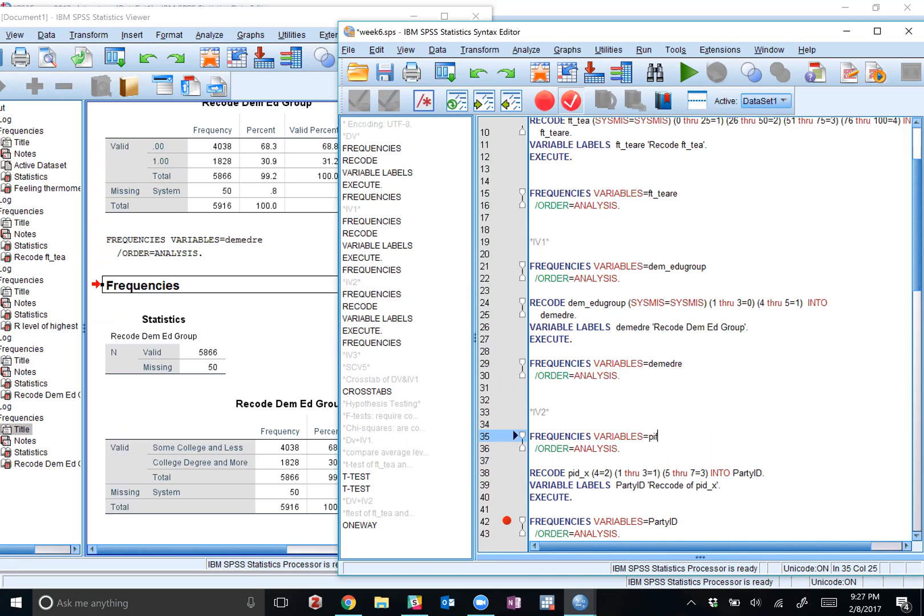
key(BackSpace)
key(BackSpace)
key(BackSpace)
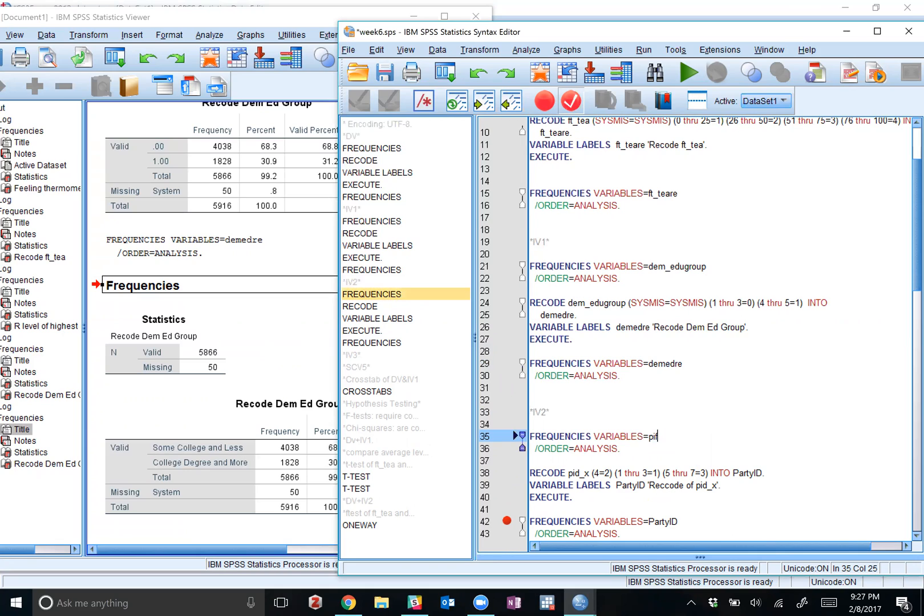
text(d_)
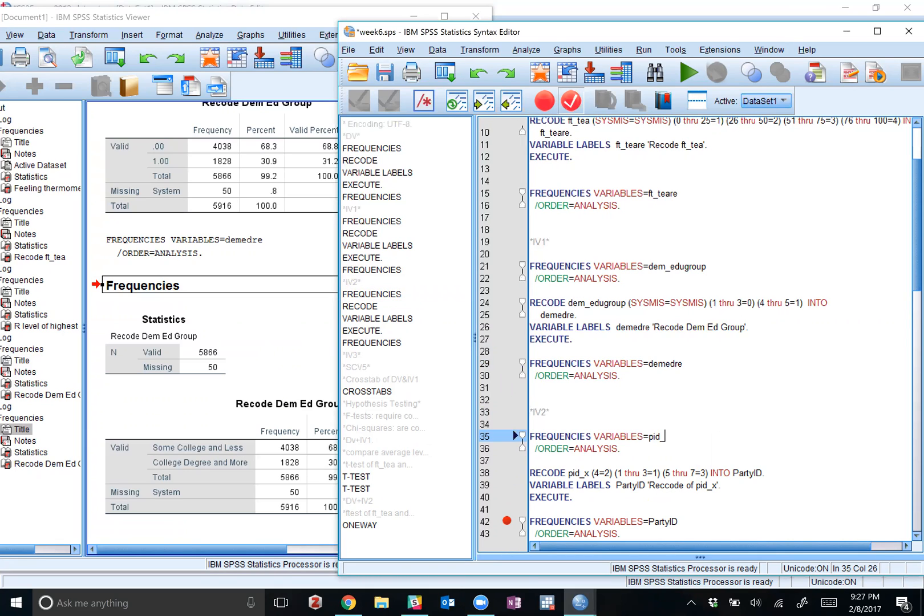
text(x)
Step: Run only the new FREQUENCIES command for pid_x
key(Down)
key(Down)
key(shift+Up)
key(shift+Up)
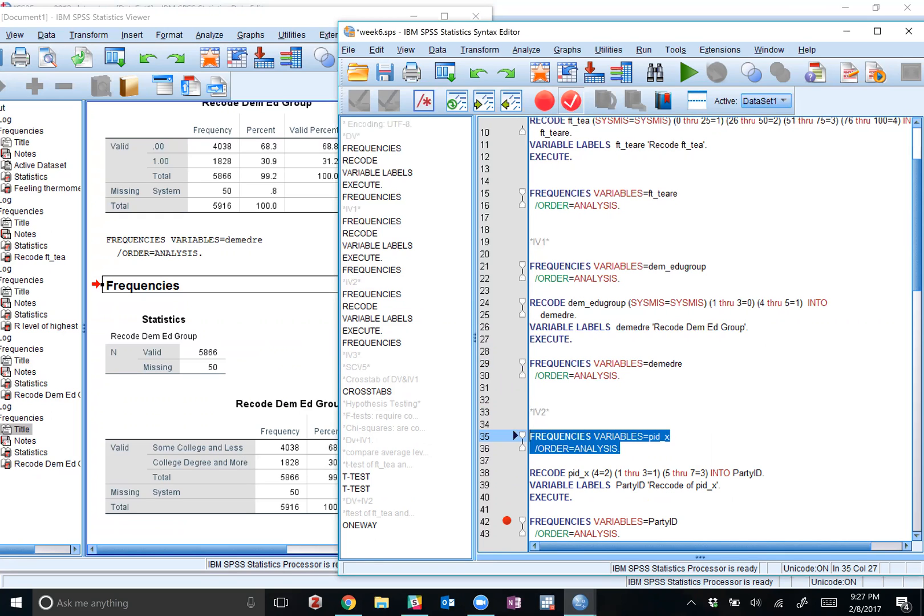
click(688, 72)
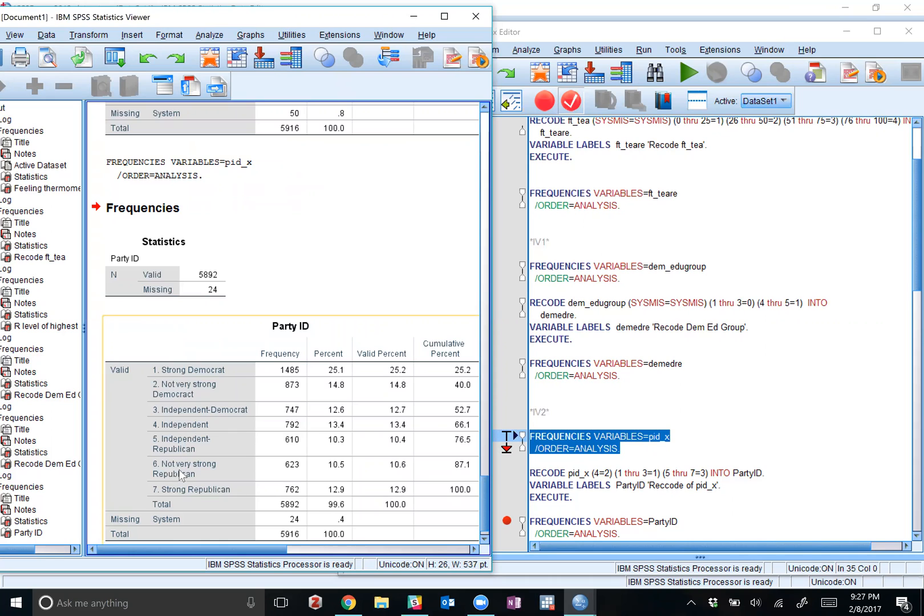
Step: Run only the RECODE block that groups pid_x into PartyID, including its variable label and EXECUTE
click(561, 424)
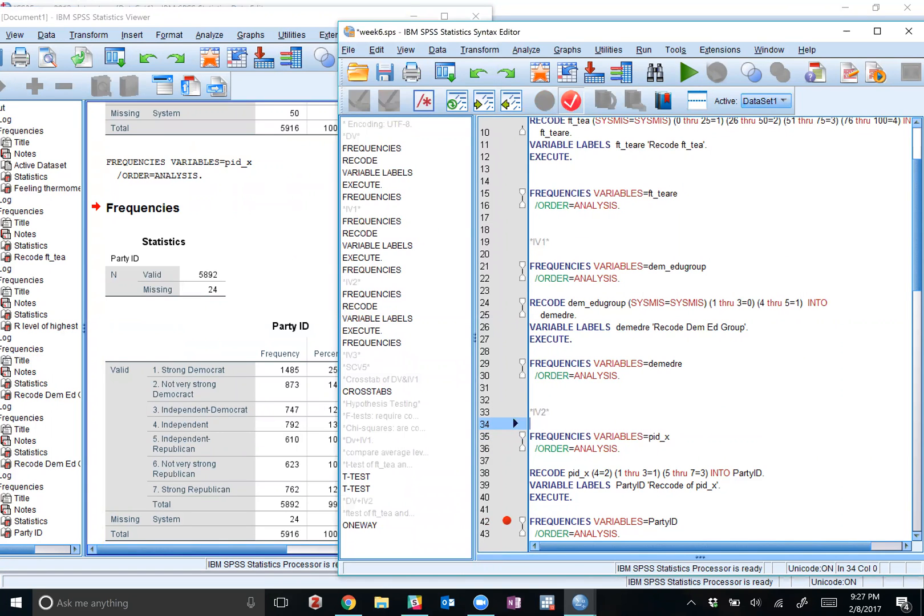
click(622, 449)
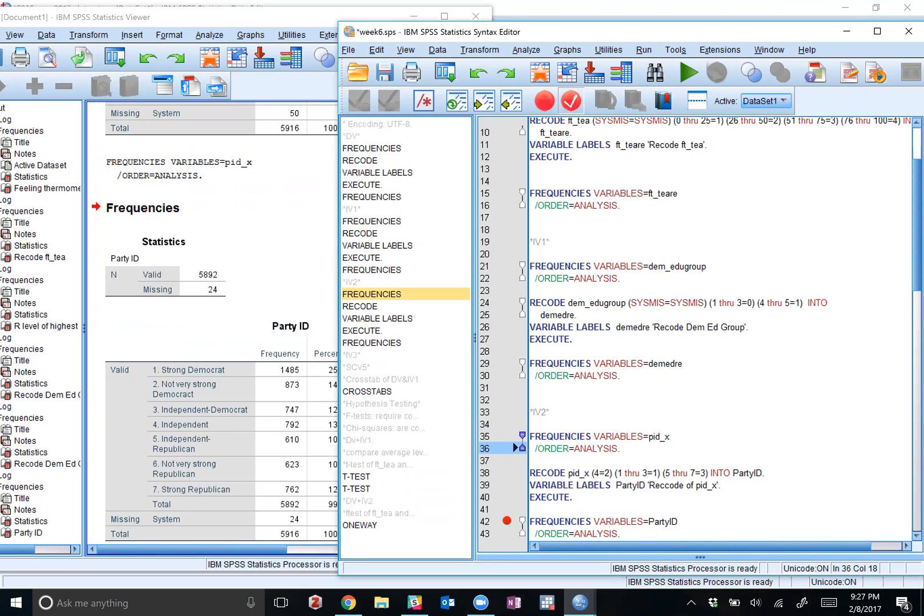
drag(573, 497, 530, 473)
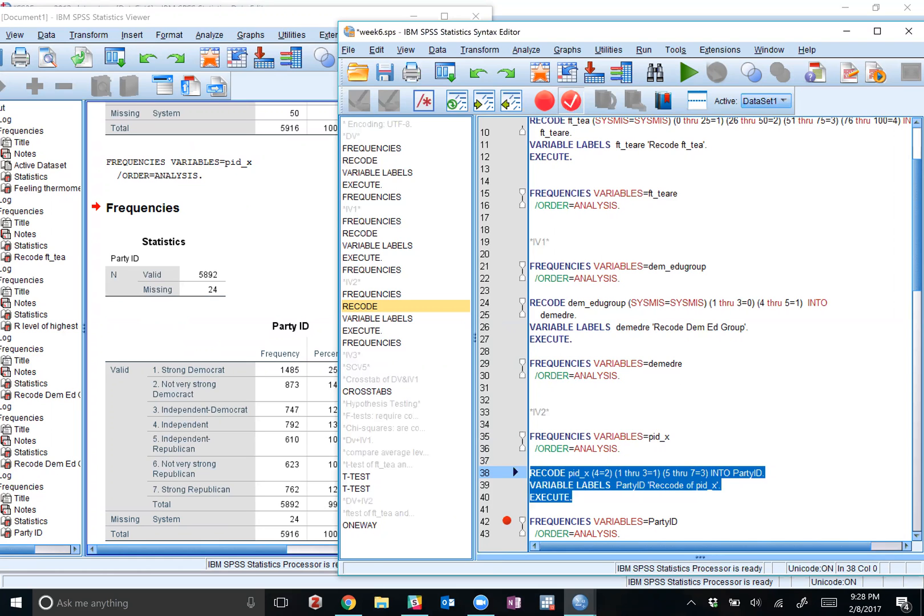
click(689, 71)
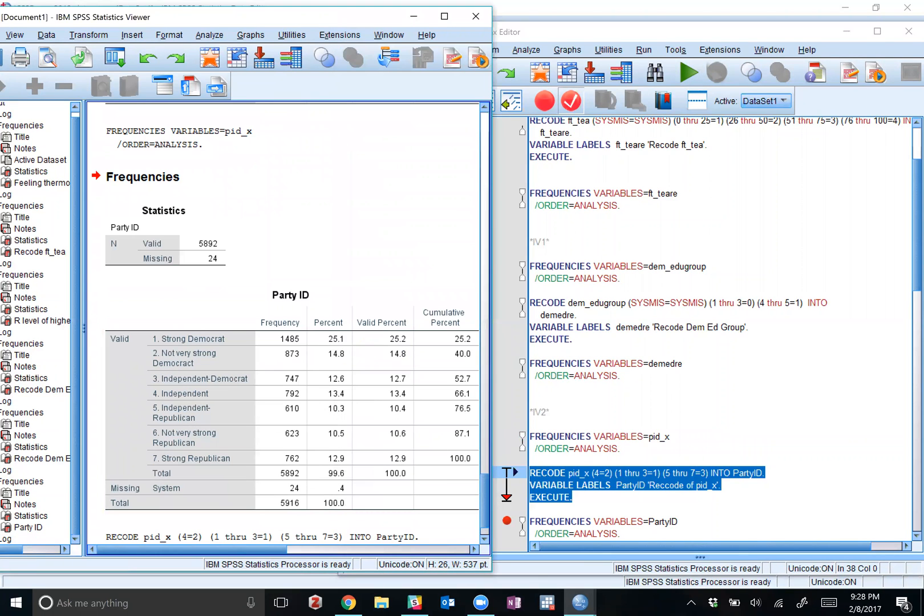
scroll(644, 468, down, 3)
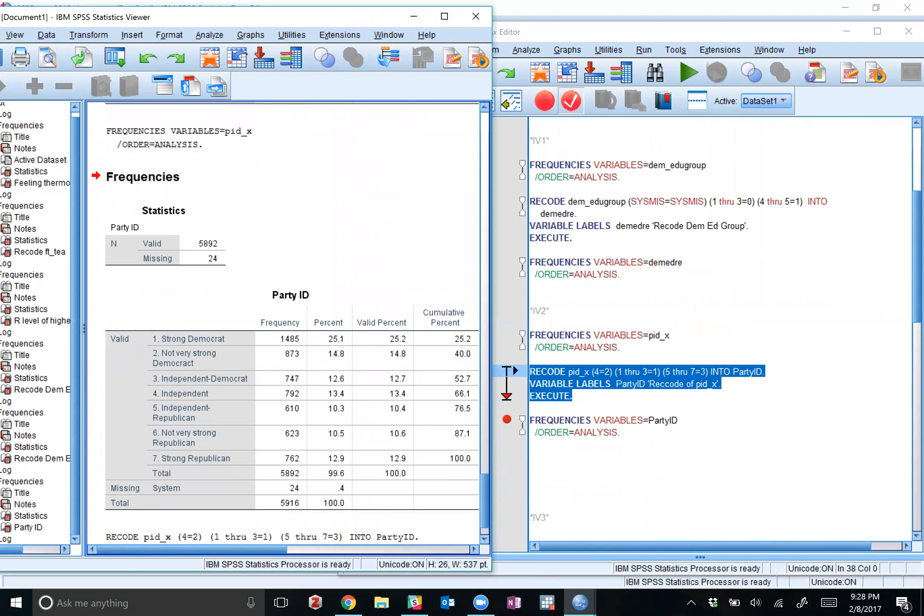
Step: Switch to the dataset's variable definitions and add a value label for PartyID: 1.00 as "Democrat"
click(580, 602)
click(638, 566)
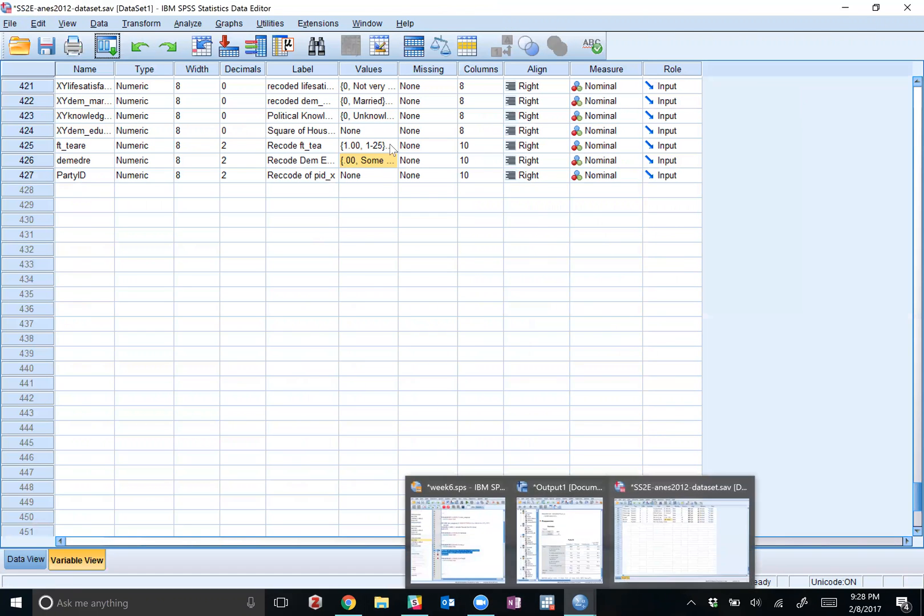
click(379, 174)
click(389, 176)
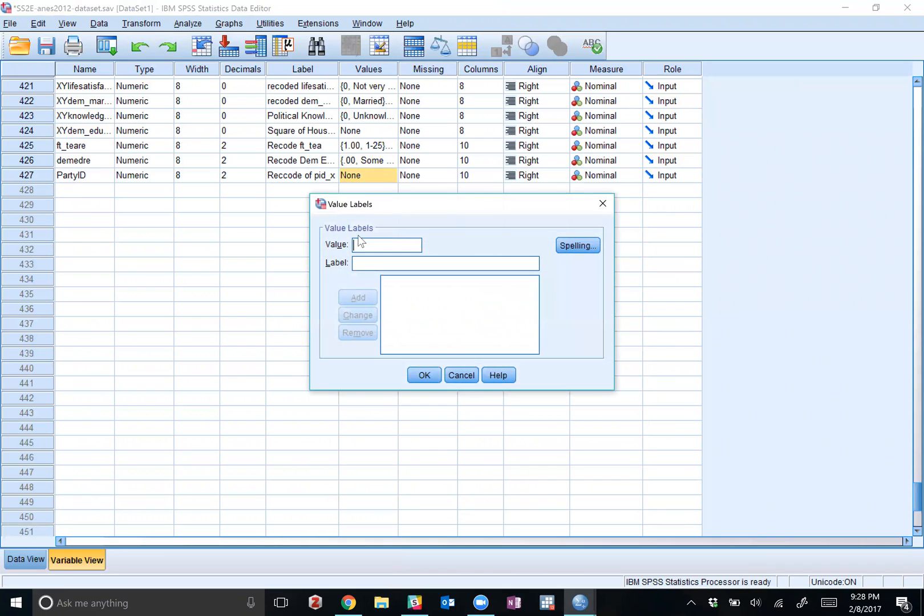
text(1.00)
key(Tab)
text(Democrat)
key(Tab)
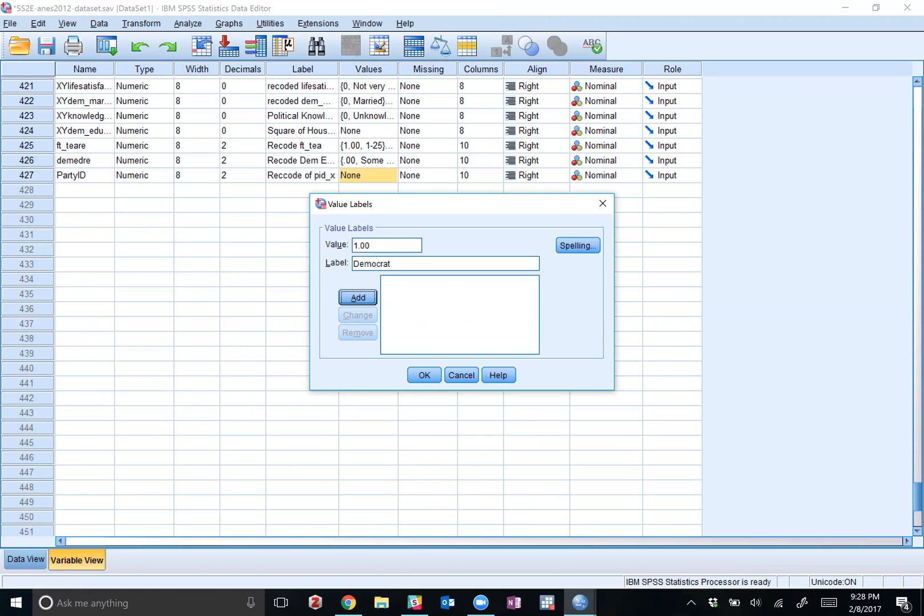
key(space)
Step: Add a second value label for PartyID: 2.00 as "Independent"
text(2-00)
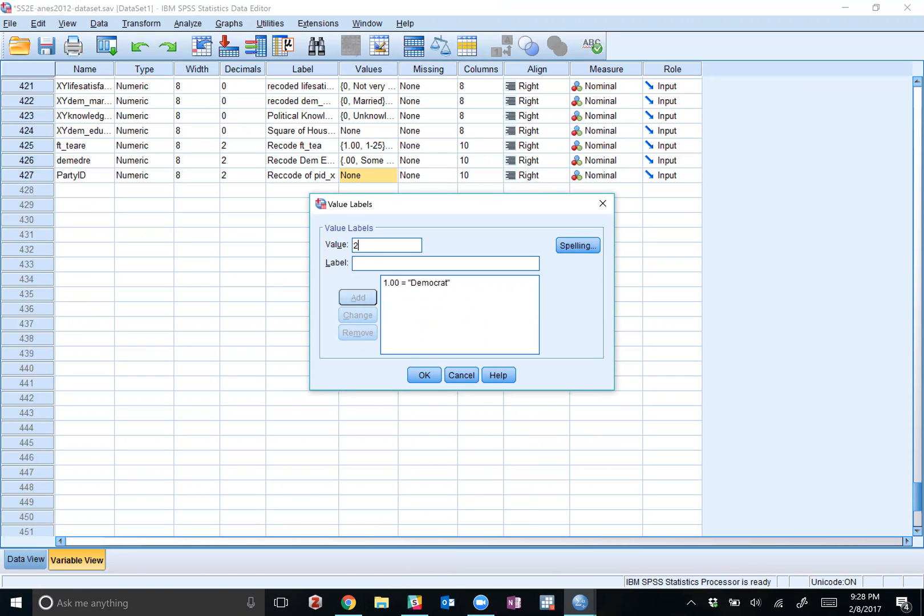
key(Tab)
click(355, 245)
drag(360, 245, 373, 246)
key(BackSpace)
text(00)
text(Independent)
key(Tab)
key(Tab)
key(Tab)
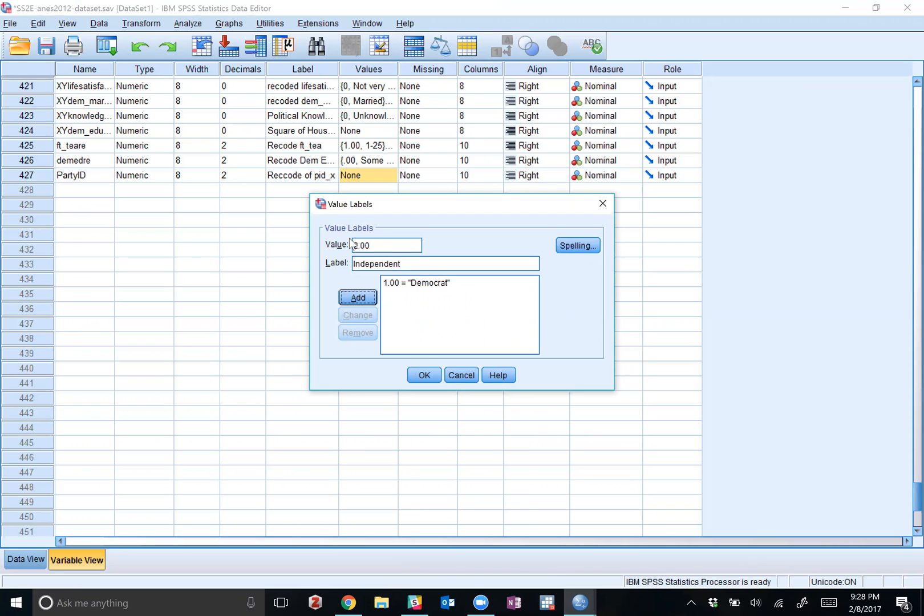
click(342, 297)
Step: Add the value label 3.00 as "Republican" to PartyID and apply the value labels
text(3.00)
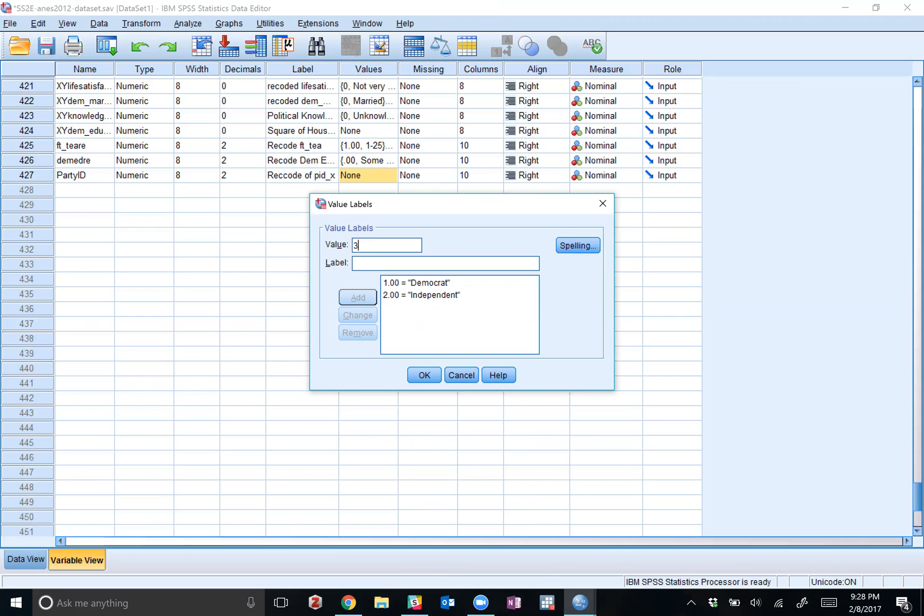
key(Tab)
text(Republicans)
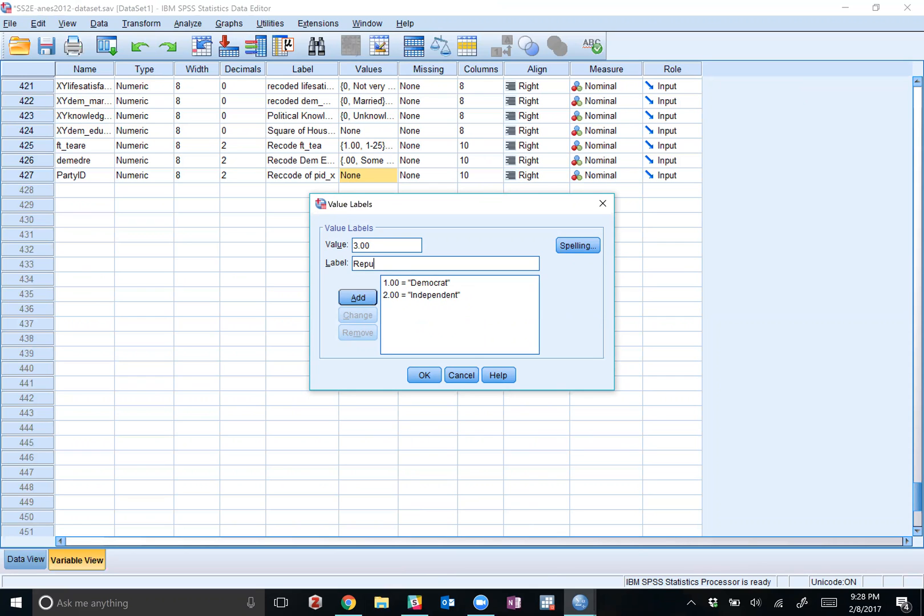
key(BackSpace)
click(361, 297)
click(425, 375)
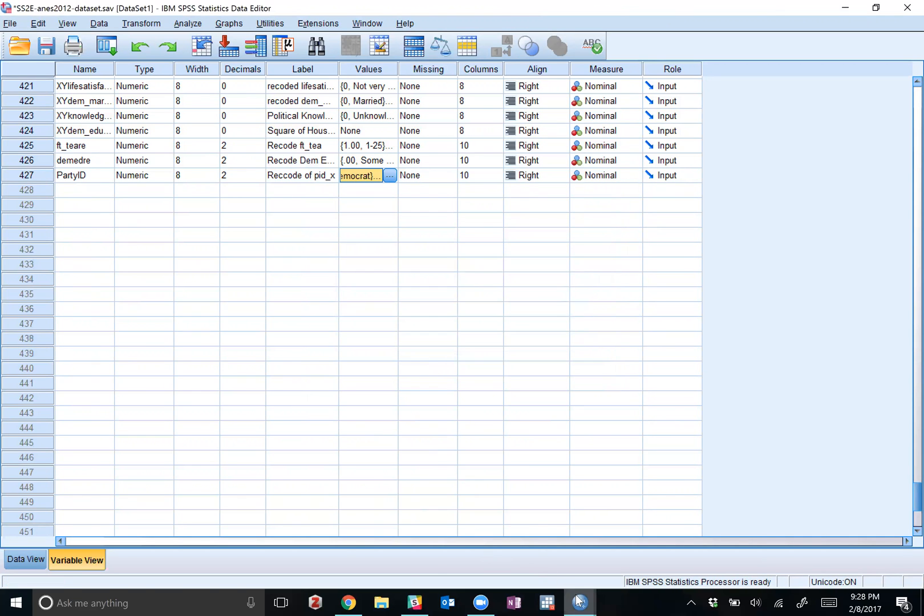
Step: Return to the week6 syntax and run only the FREQUENCIES block for PartyID, viewing its output table
mouse_move(579, 602)
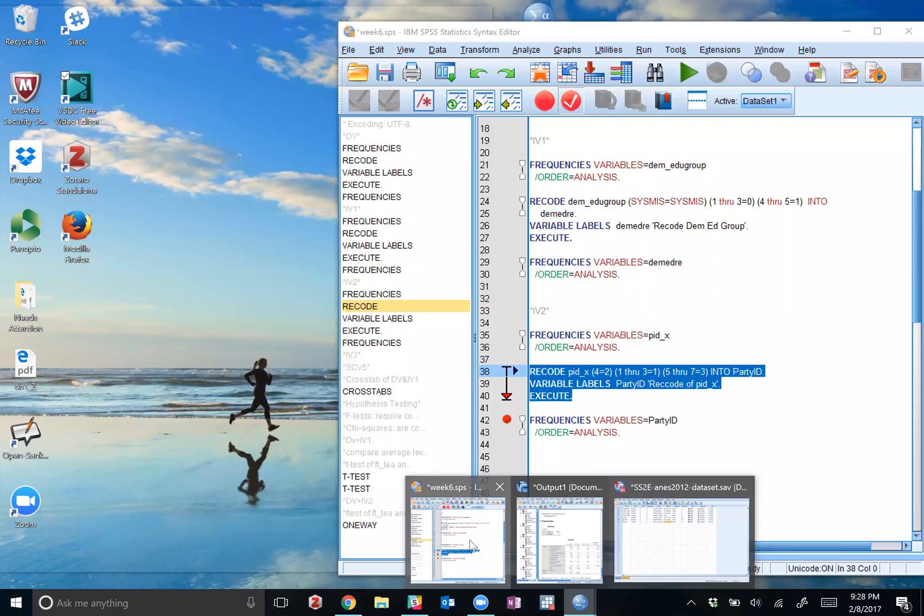
click(469, 538)
click(697, 407)
drag(530, 444, 531, 419)
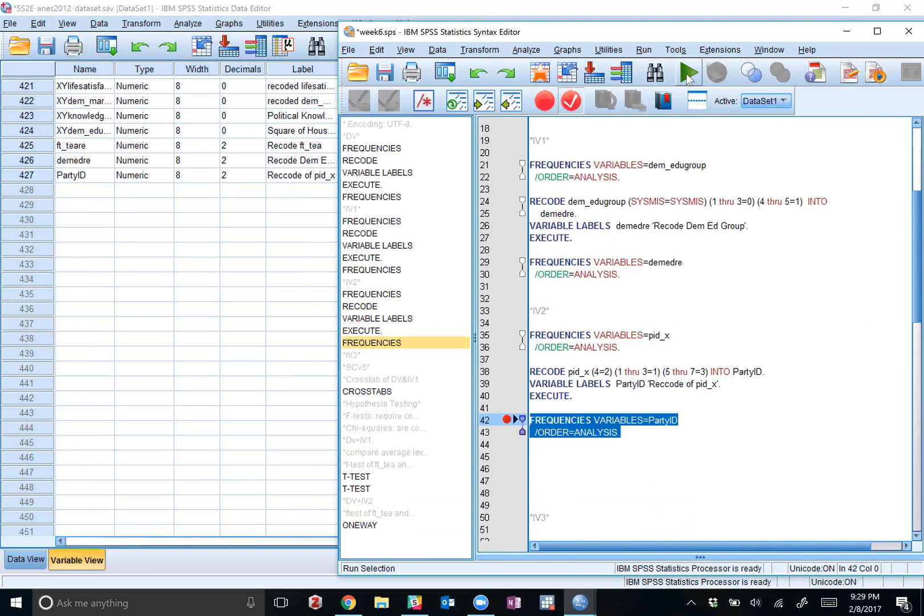
click(687, 74)
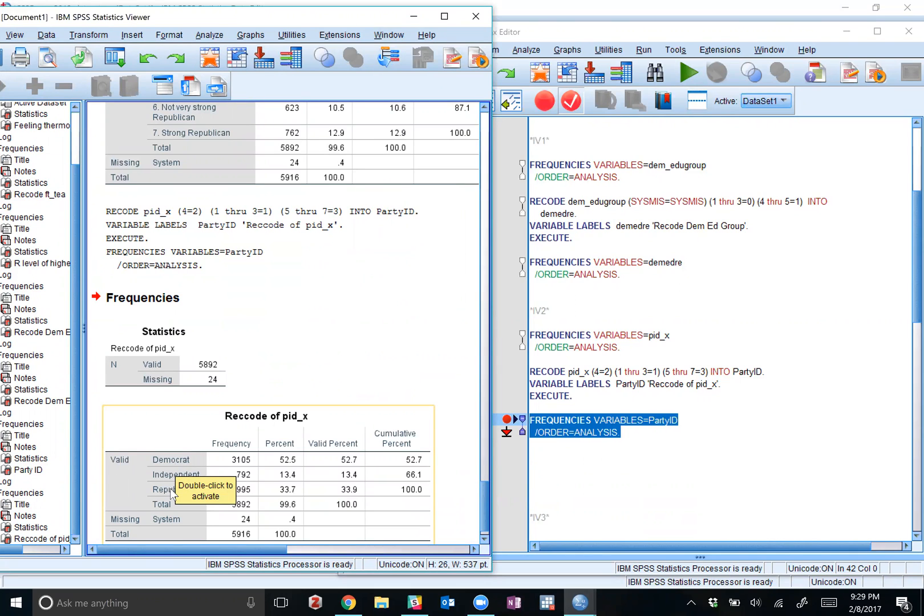
scroll(254, 333, down, 1)
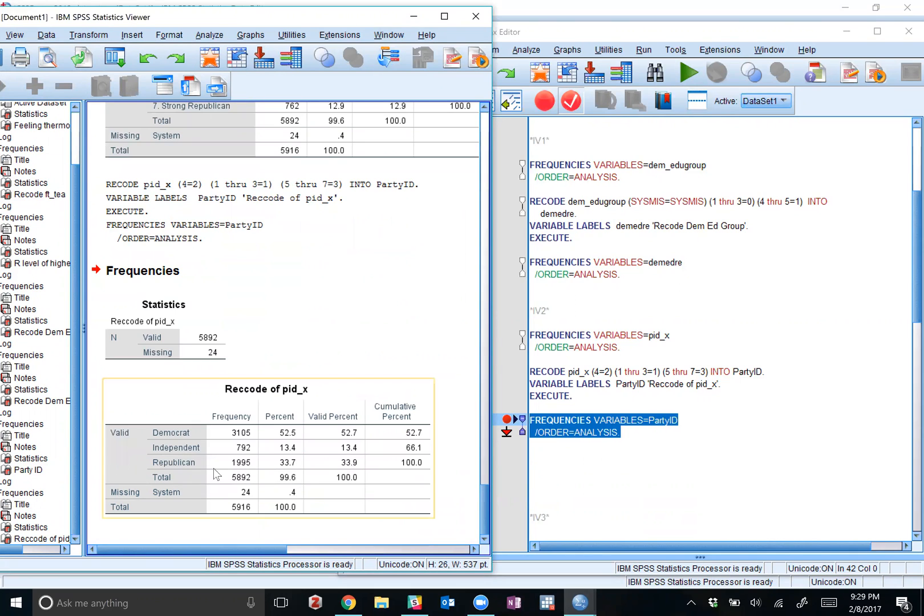
Step: Run only the CROSSTABS block for ft_teare by demedre with column percentages and review the resulting table
click(684, 453)
scroll(684, 453, down, 9)
drag(628, 406, 530, 358)
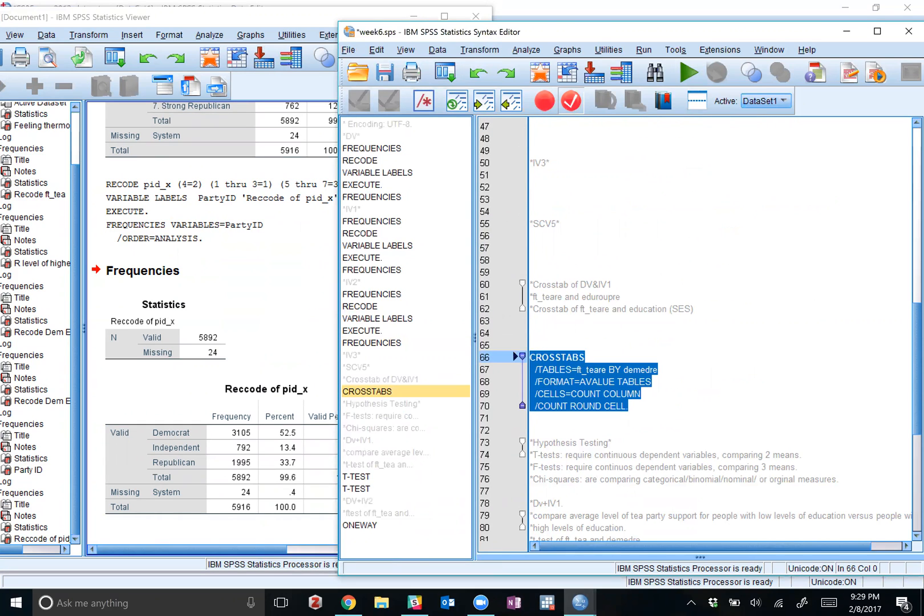
click(689, 72)
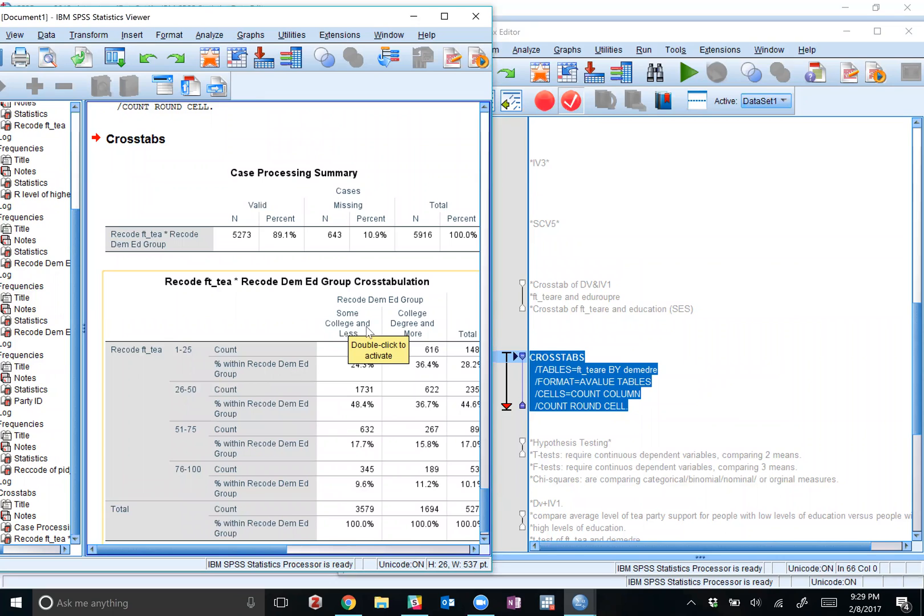
scroll(346, 319, down, 1)
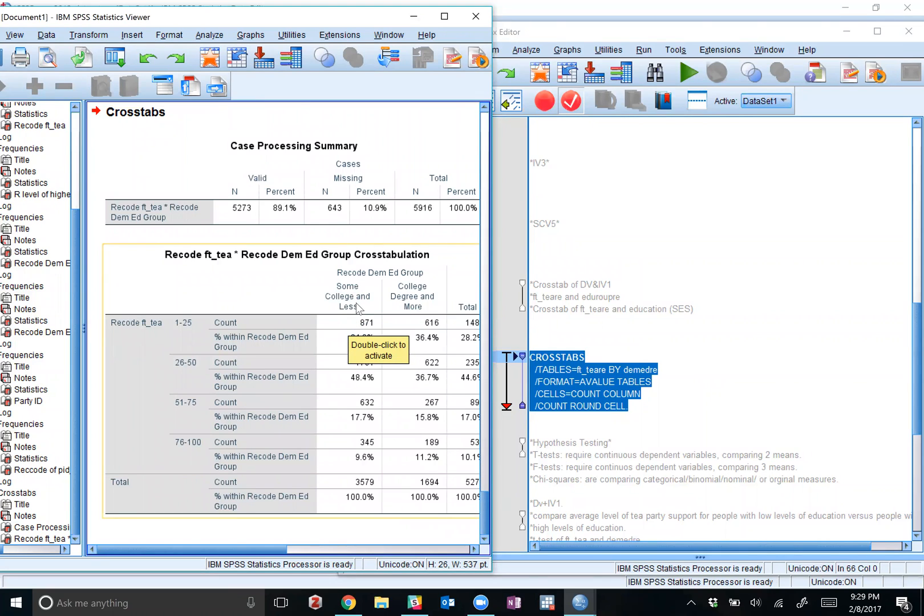
click(345, 502)
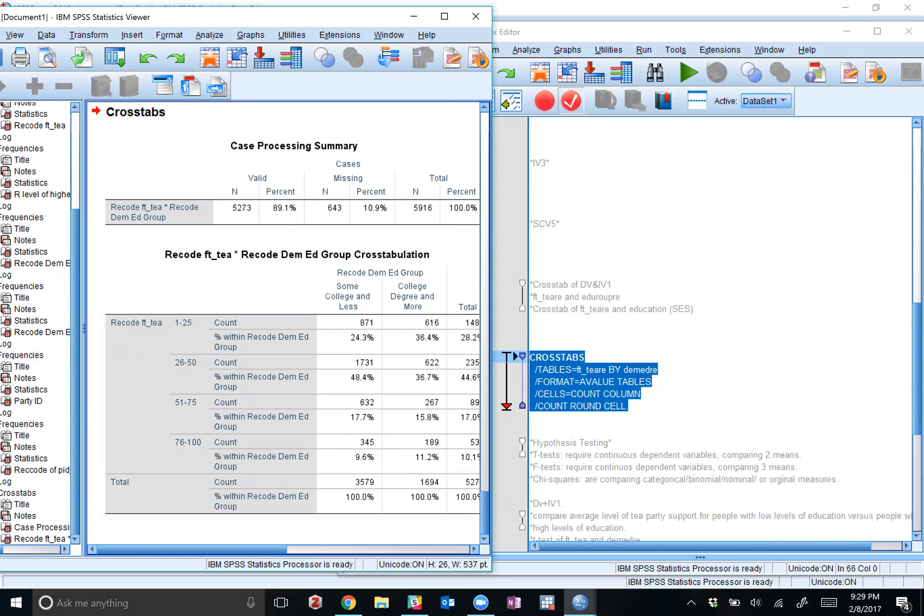
Step: Delete the second T-TEST block, the one with GROUPS=dem_edugroup(4), from the week6 syntax
click(536, 333)
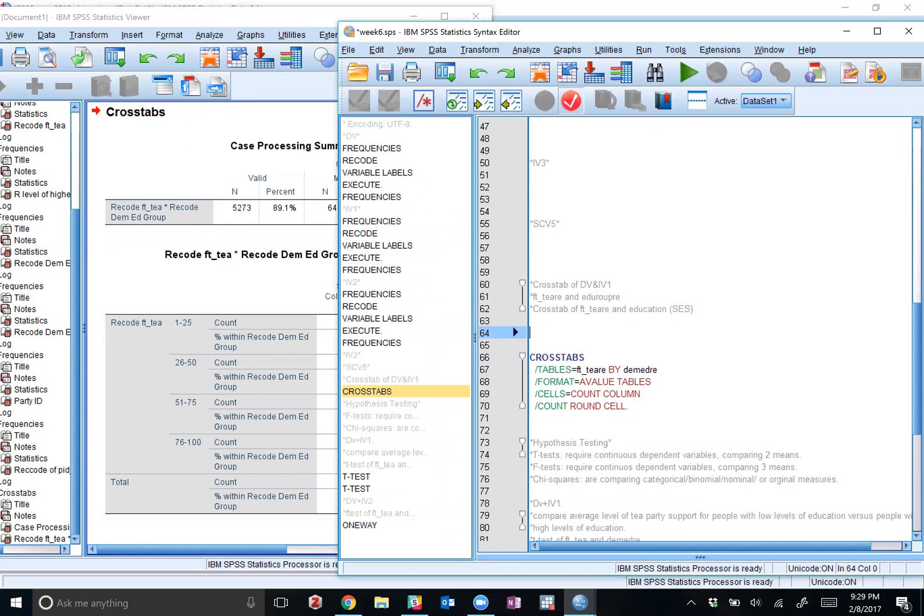
scroll(718, 331, down, 4)
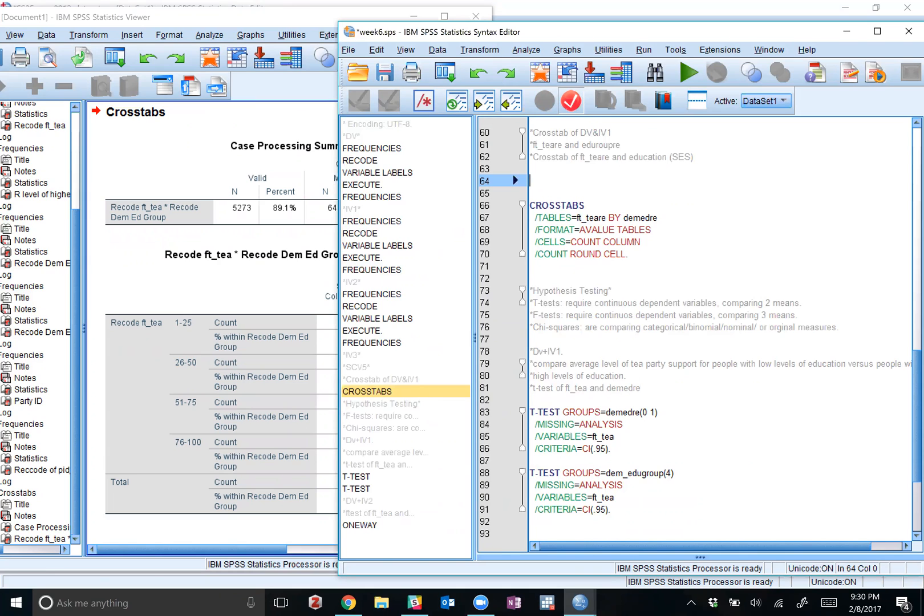
scroll(696, 331, down, 3)
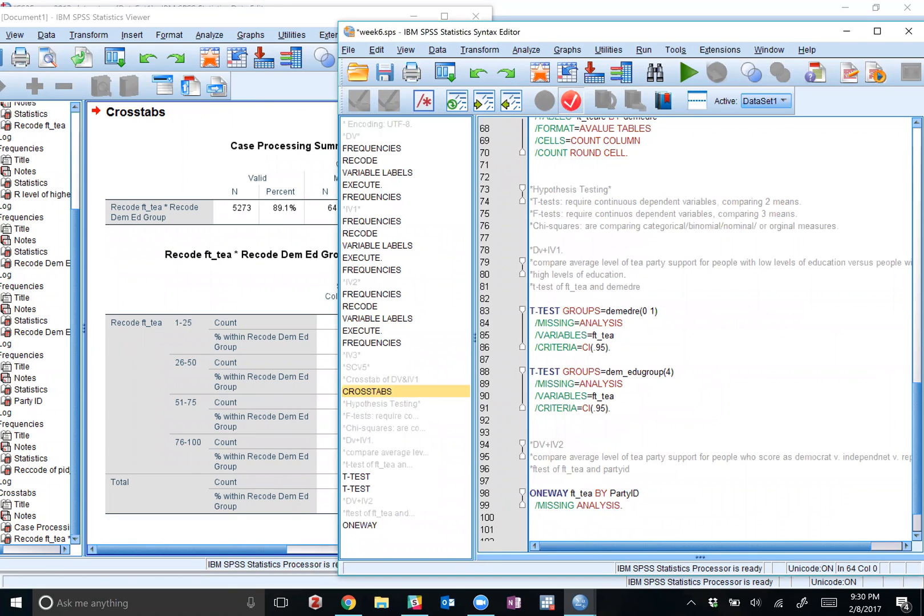
drag(506, 407, 505, 369)
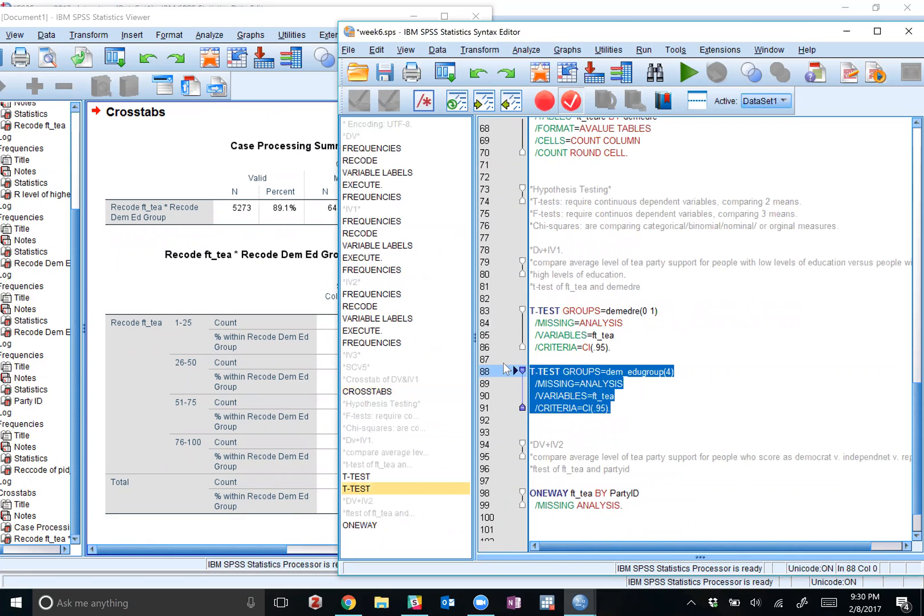
key(Delete)
key(Down)
key(Down)
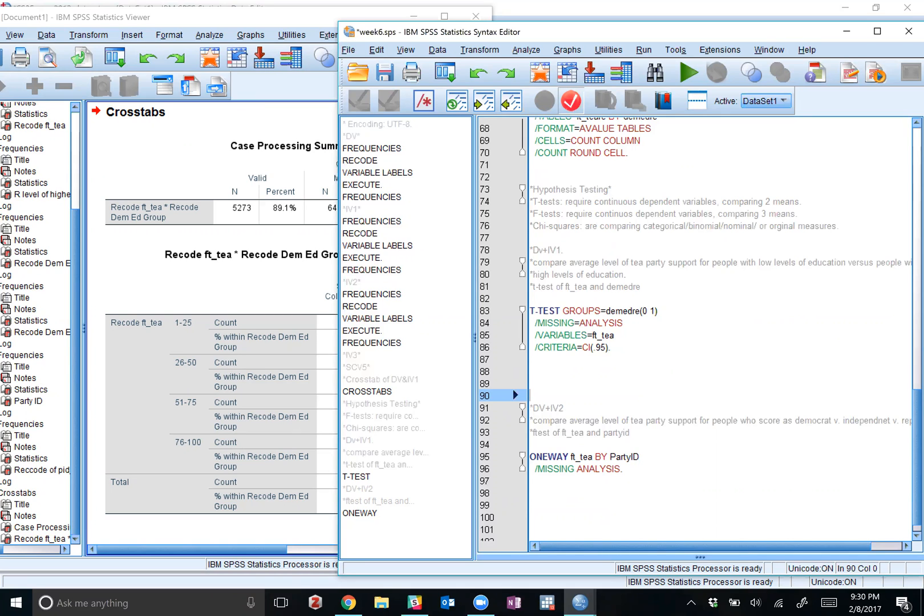
Step: Start an Independent-Samples T Test and show the variable list by variable names instead of labels
click(534, 51)
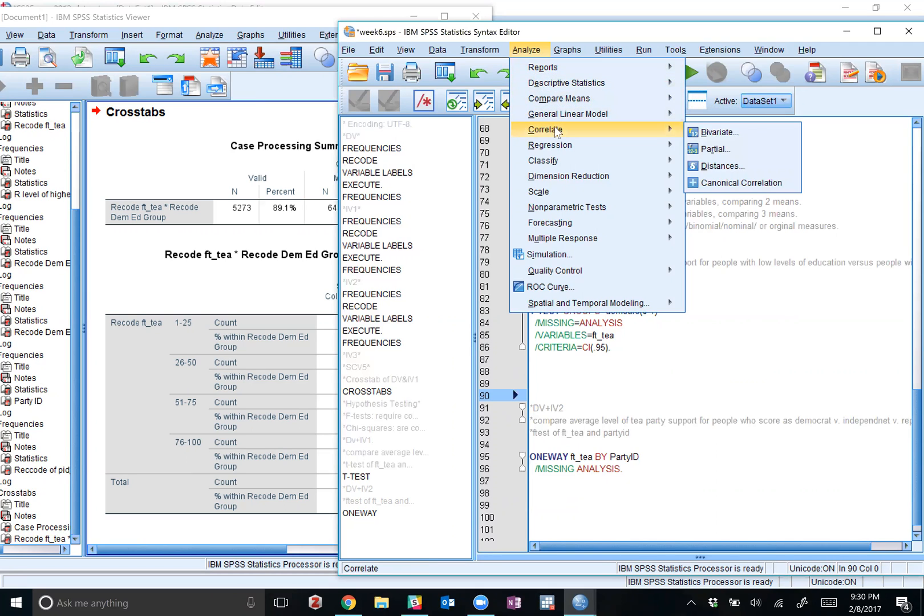
mouse_move(604, 103)
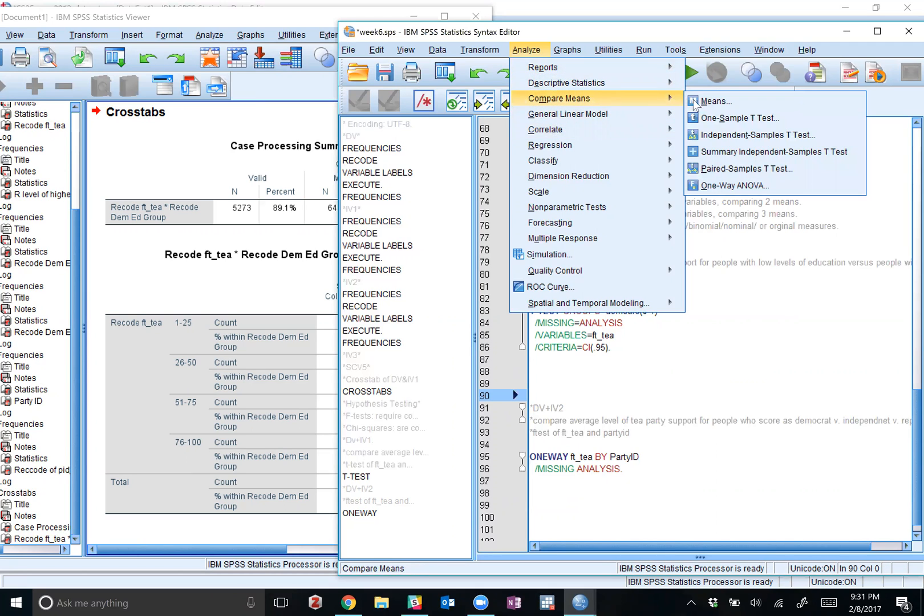
click(717, 140)
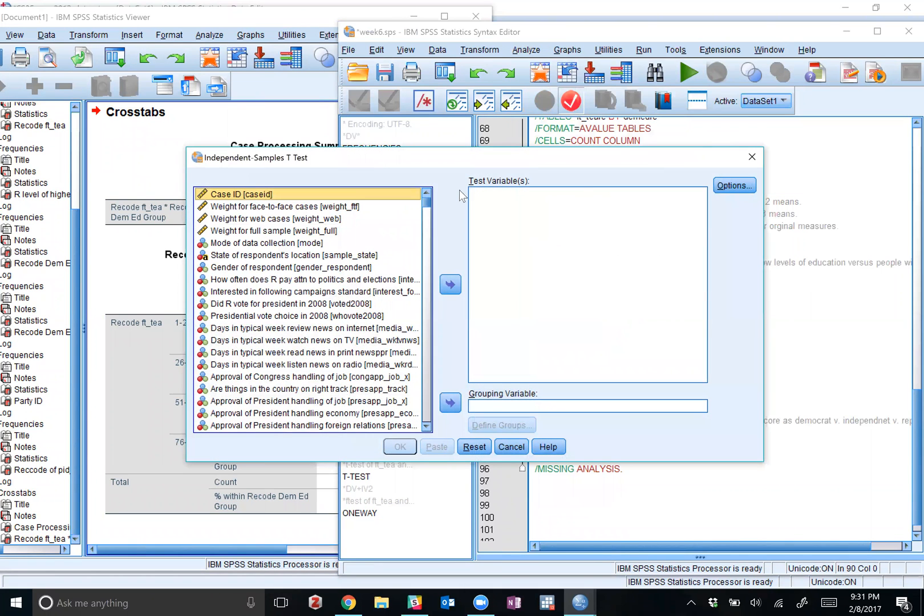
right_click(258, 264)
click(258, 283)
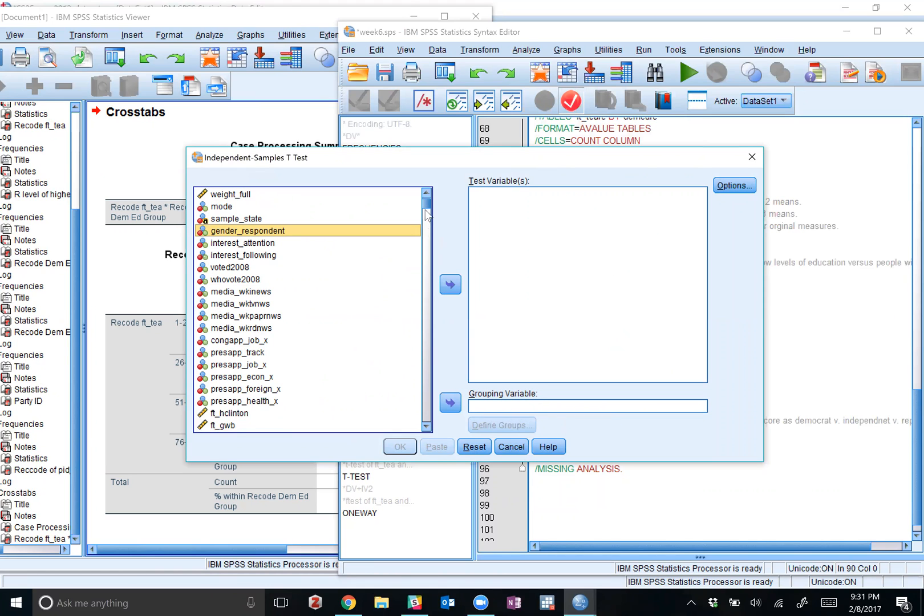
Step: Add ft_tea as the test variable of the Independent-Samples T Test
scroll(429, 214, down, 4)
drag(429, 214, 439, 266)
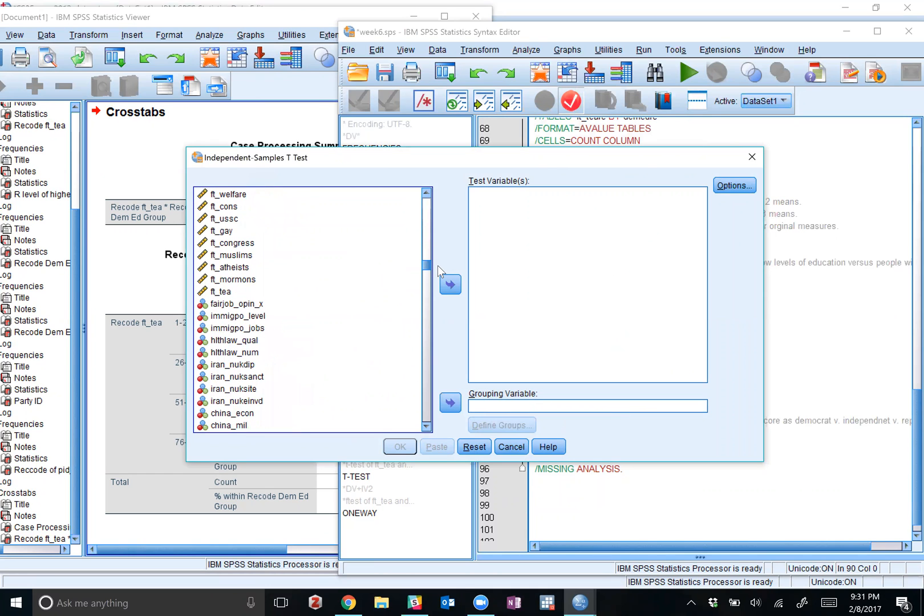
click(227, 295)
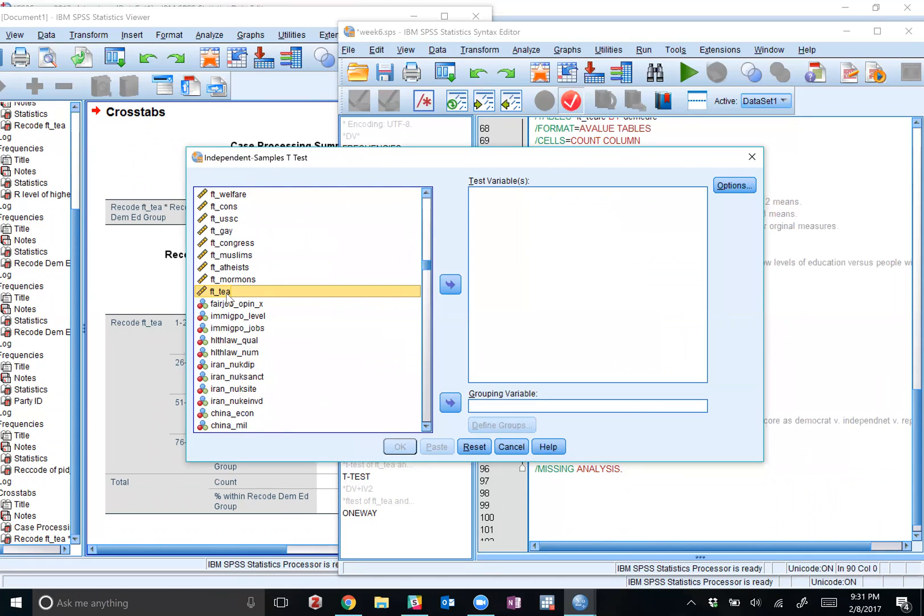
click(450, 286)
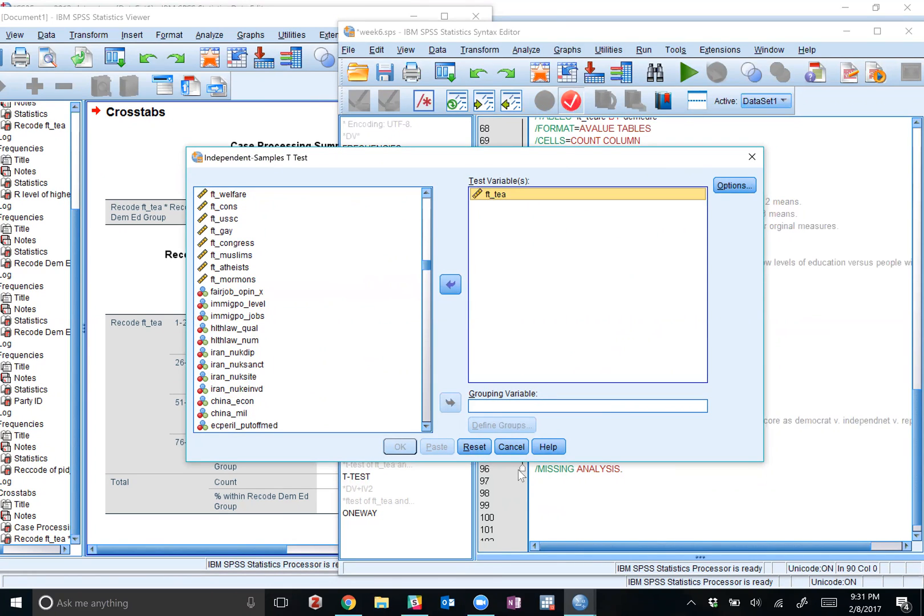
Step: Assign demedre as the grouping variable of the Independent-Samples T Test
click(510, 405)
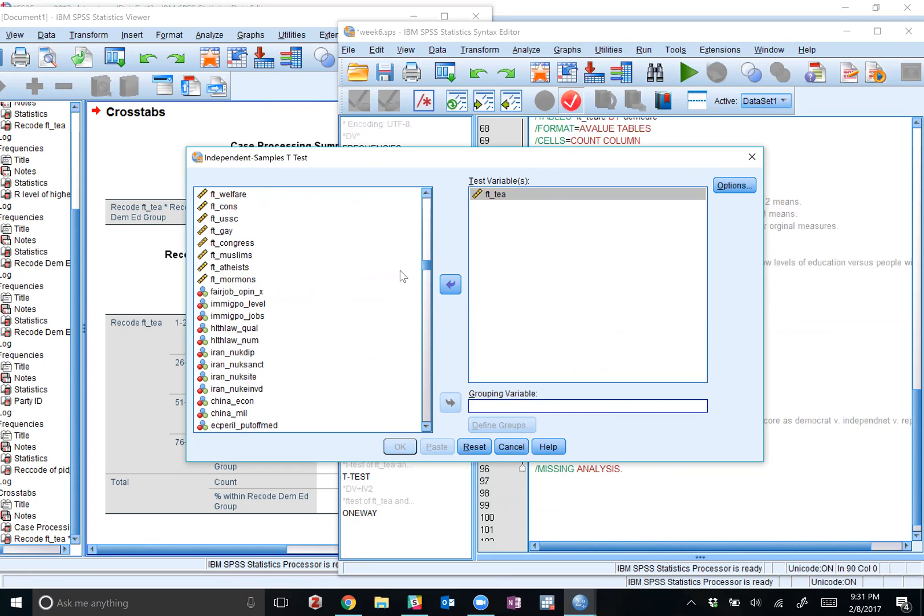
drag(429, 268, 428, 427)
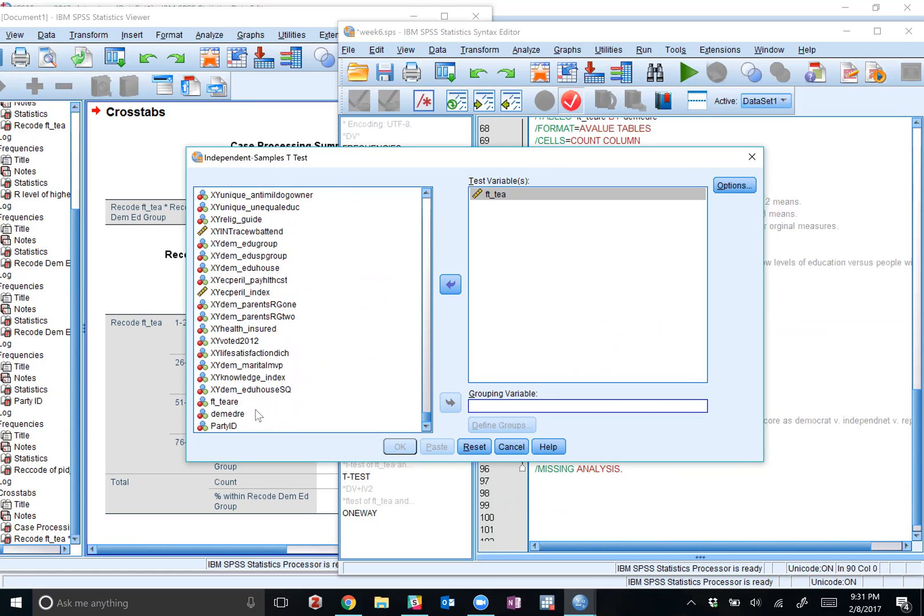
click(231, 415)
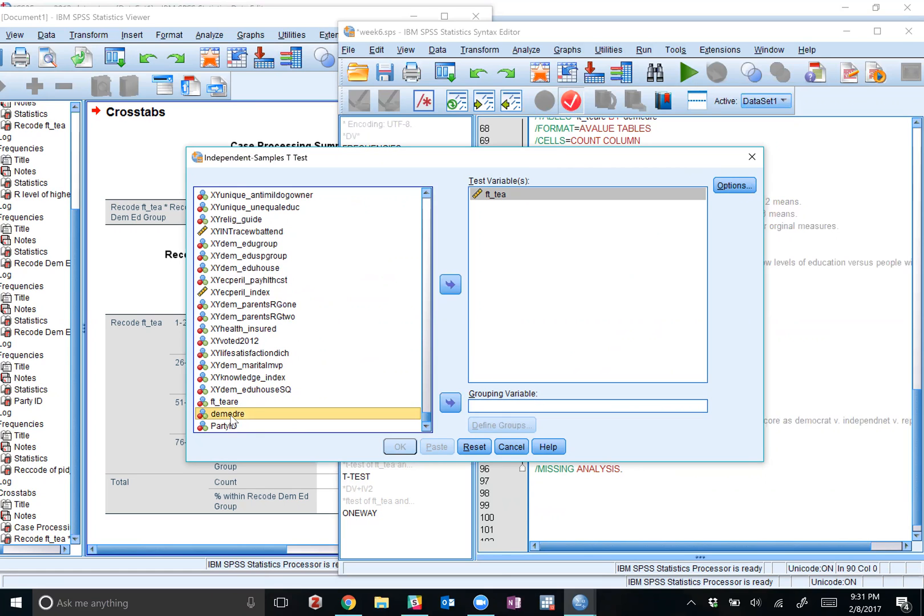
click(450, 403)
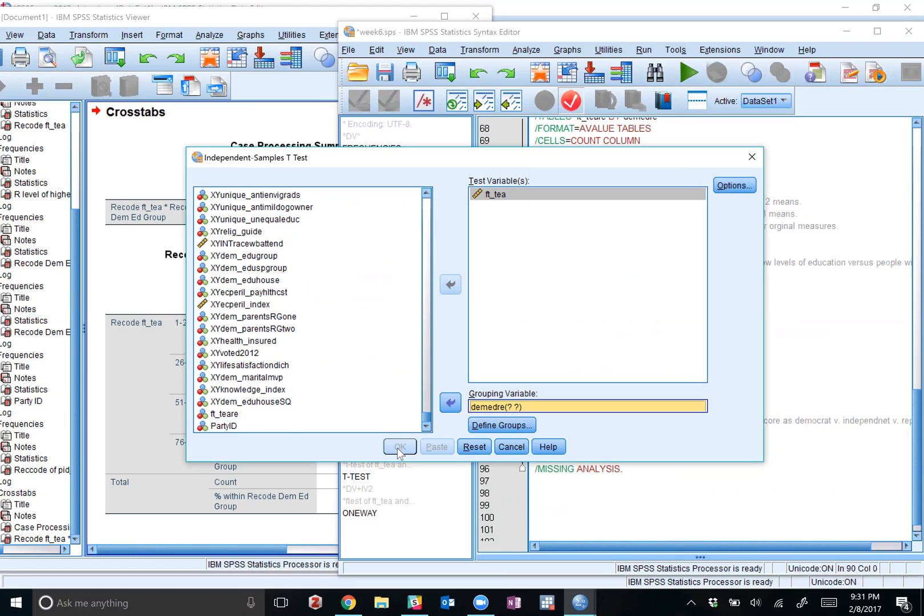
Step: Define the demedre groups with the specified values 0 for Group 1 and 1 for Group 2, and run the t-test
click(502, 425)
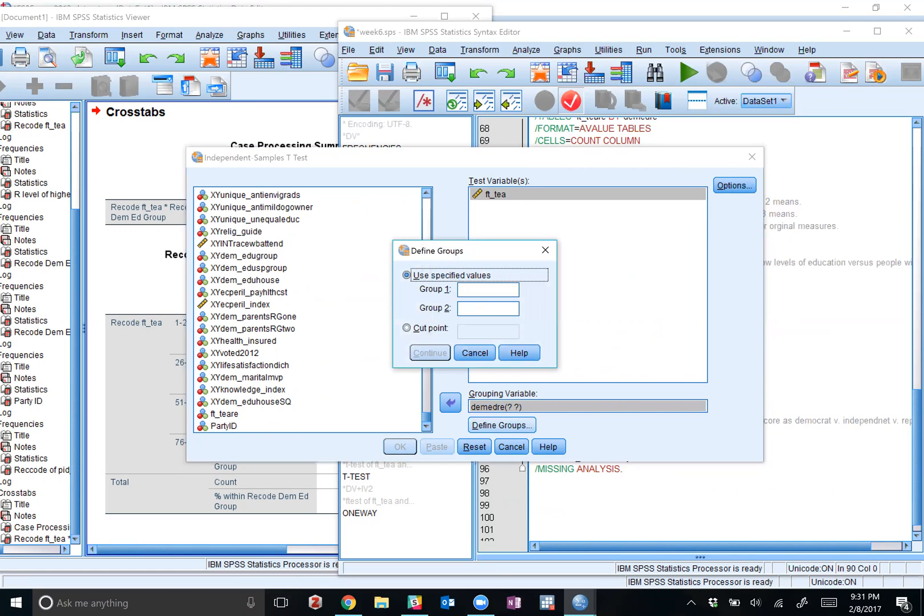
text(0)
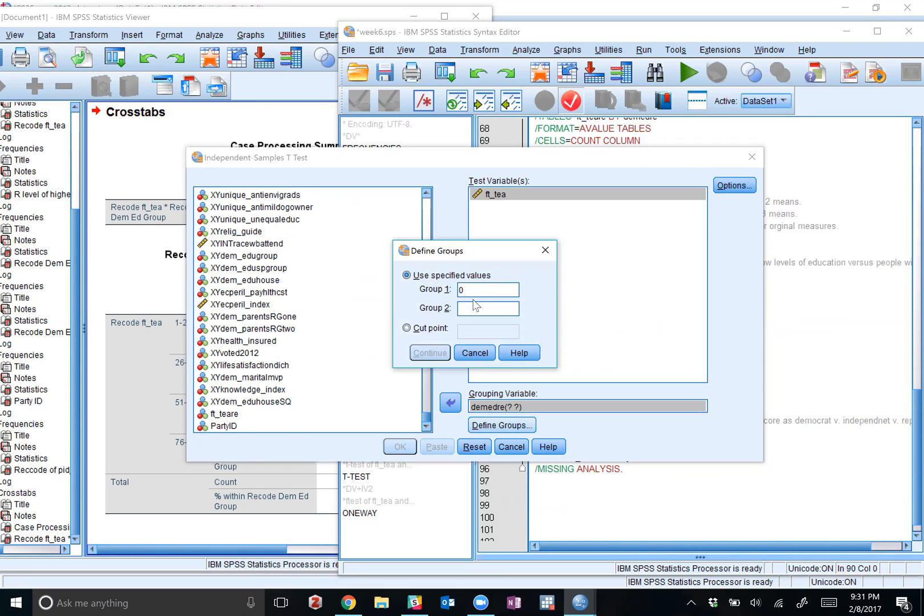
key(Tab)
text(1)
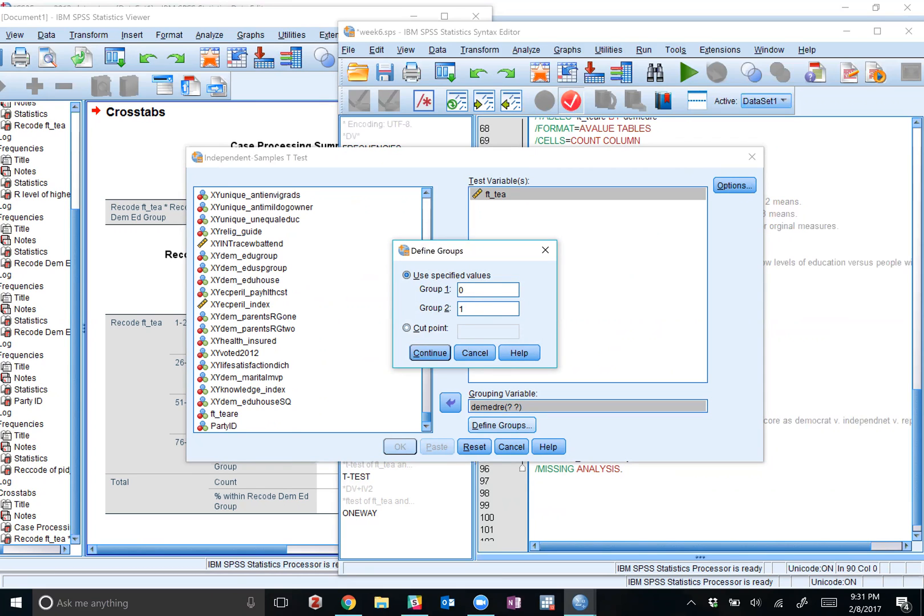
click(439, 352)
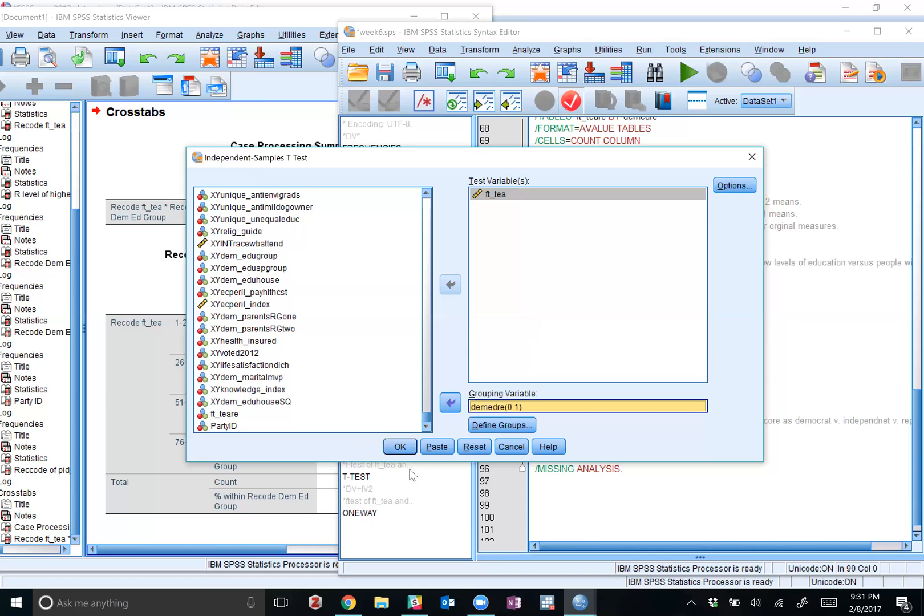
click(404, 446)
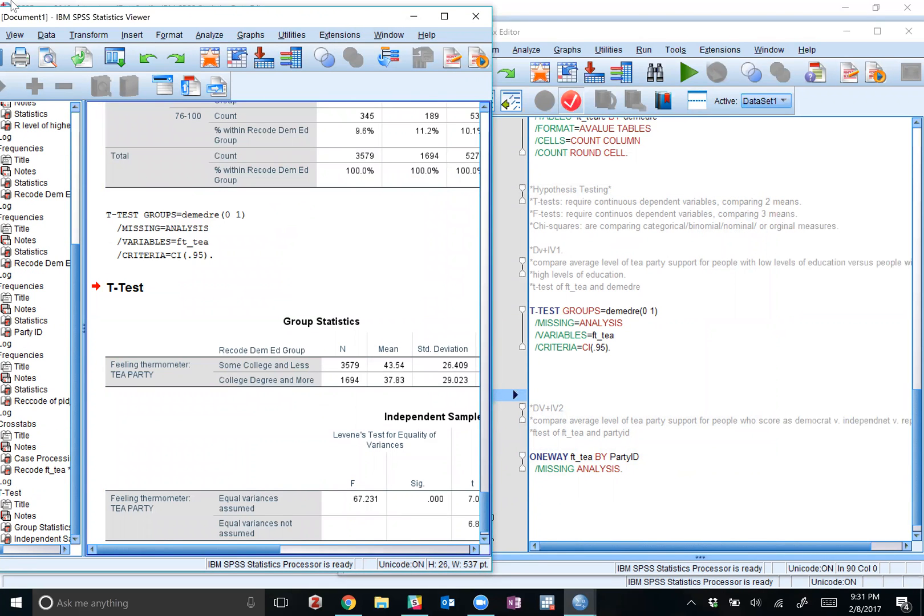
Step: Maximize the output viewer, copy the T-TEST command log above the results, and return to the week6 syntax
drag(166, 20, 234, 119)
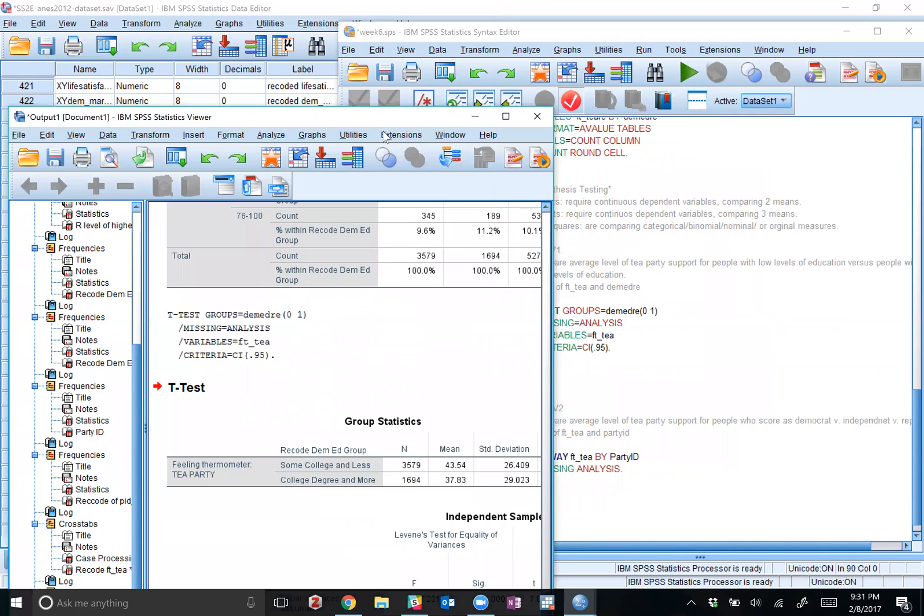
click(505, 115)
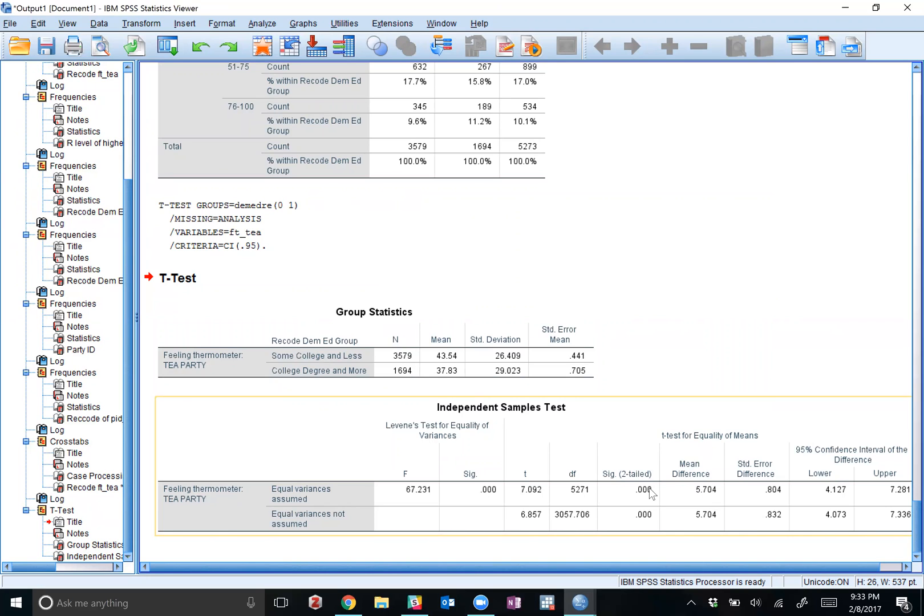
right_click(225, 220)
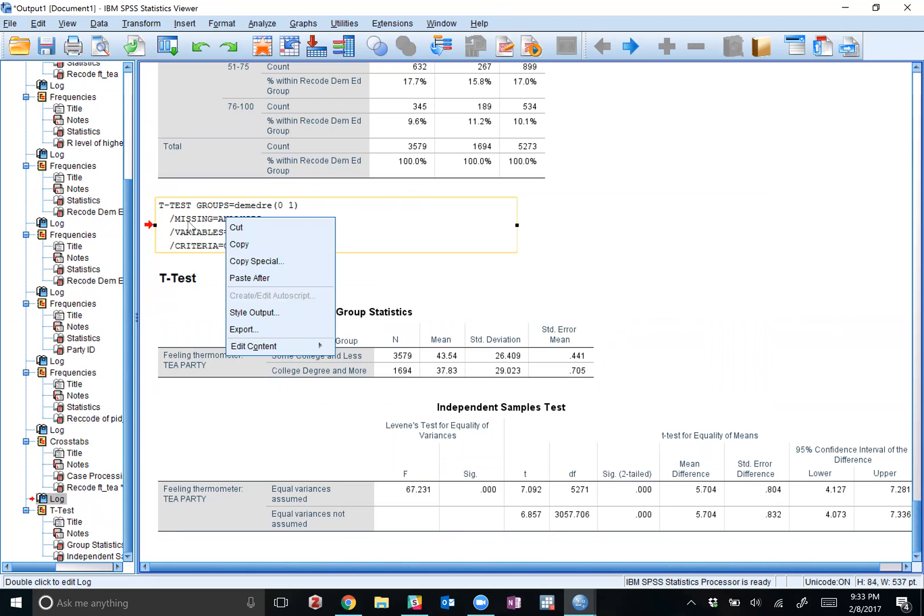
click(239, 244)
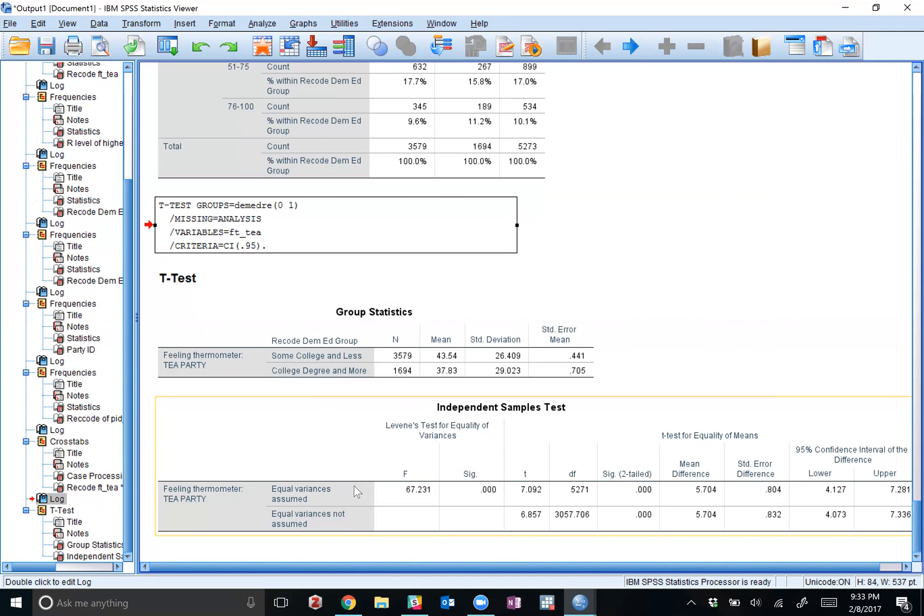
click(579, 602)
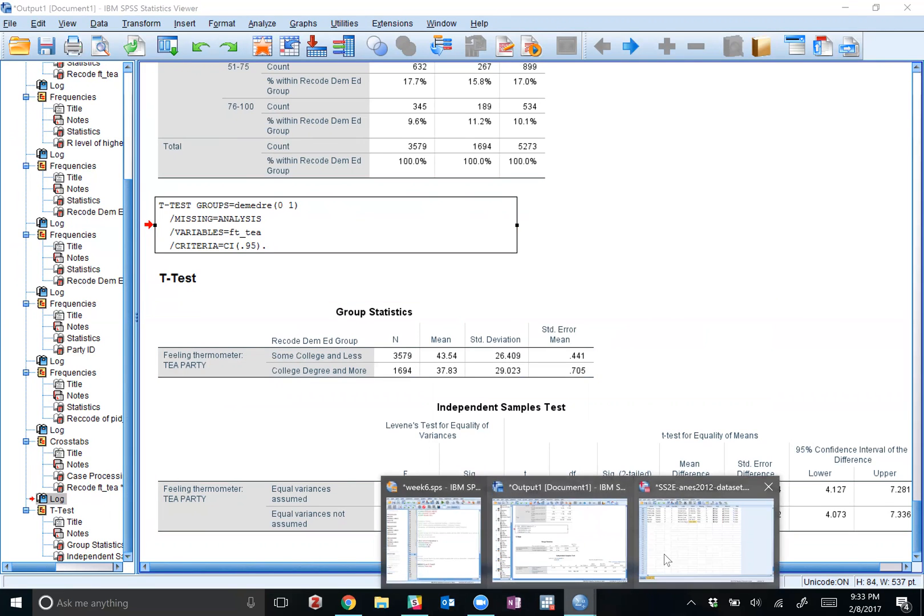
click(450, 527)
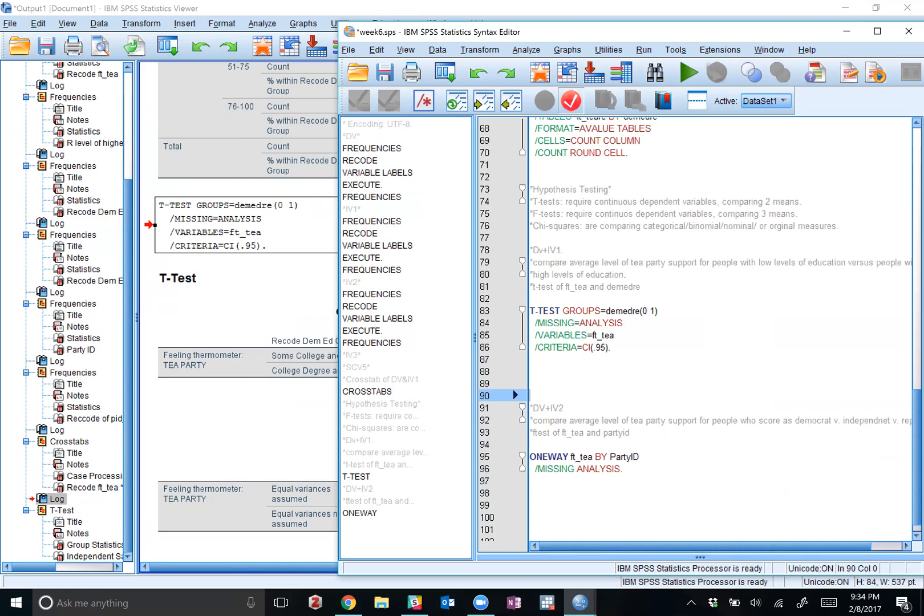
Step: Start a One-Way ANOVA and show the source variables by name instead of by label
click(531, 359)
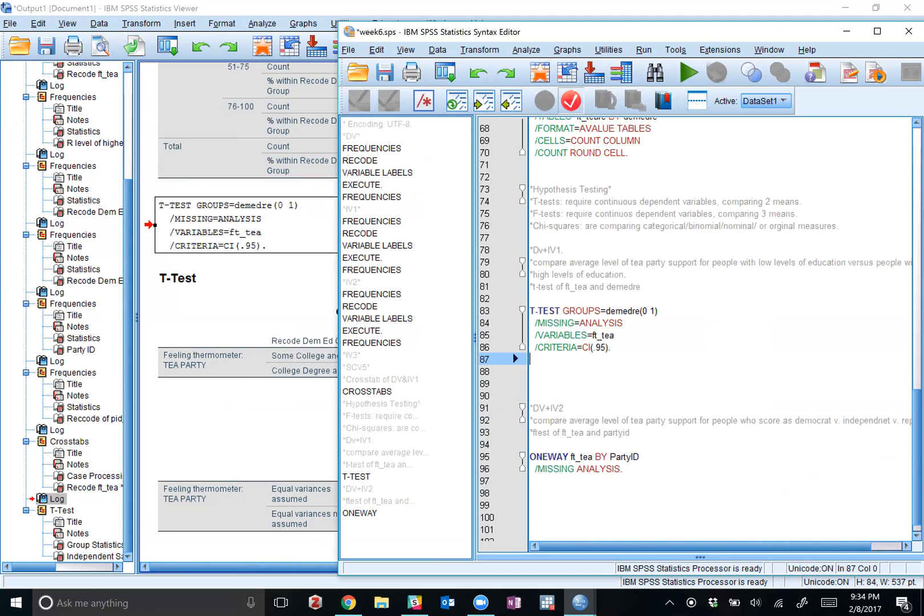
scroll(699, 329, down, 1)
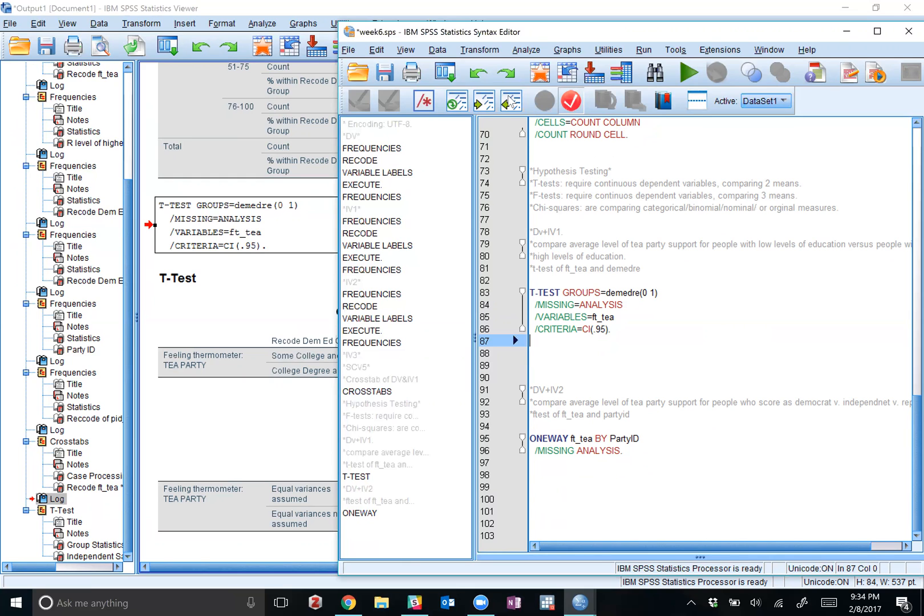
click(526, 49)
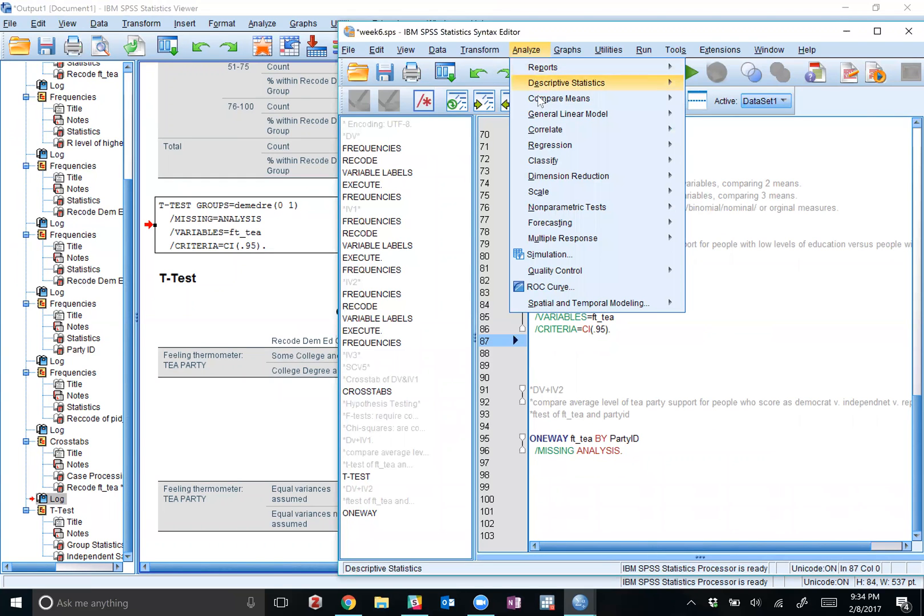
mouse_move(540, 100)
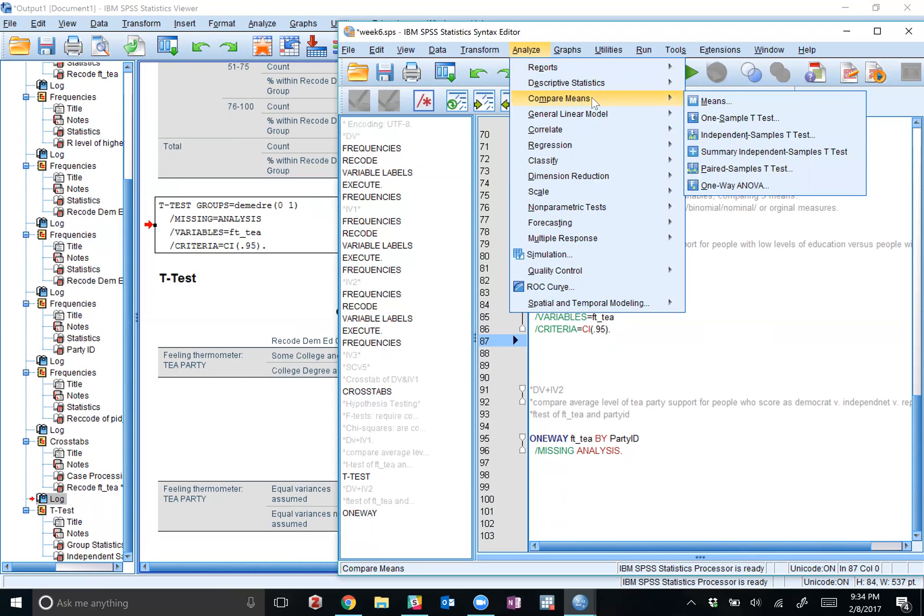
click(735, 185)
click(374, 193)
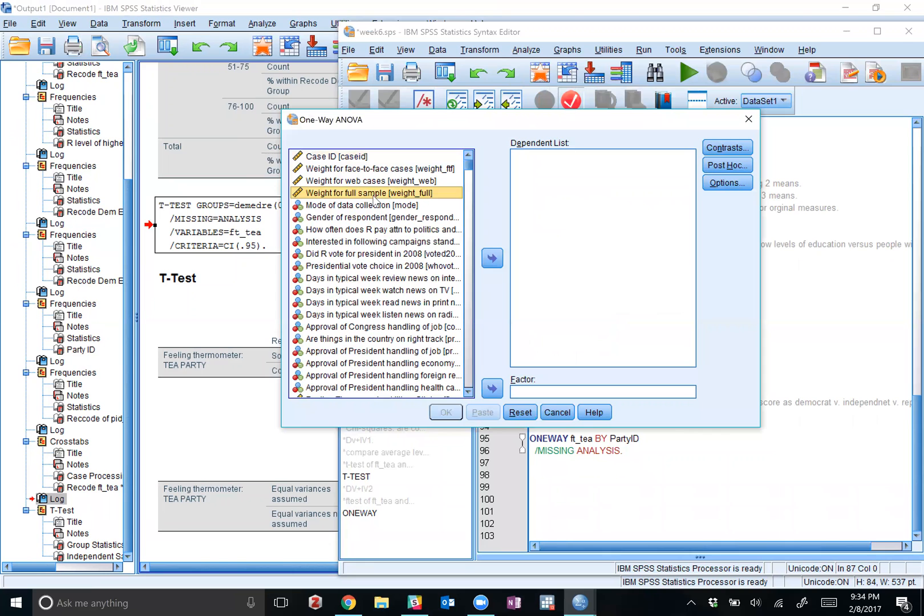
right_click(374, 197)
click(368, 206)
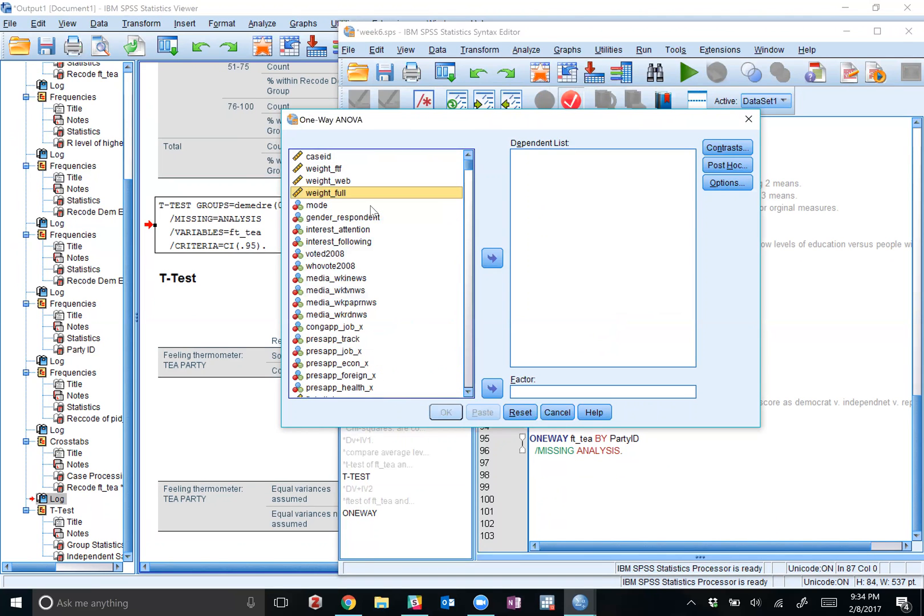
Step: Assign PartyID as the factor of the One-Way ANOVA
drag(471, 163, 461, 403)
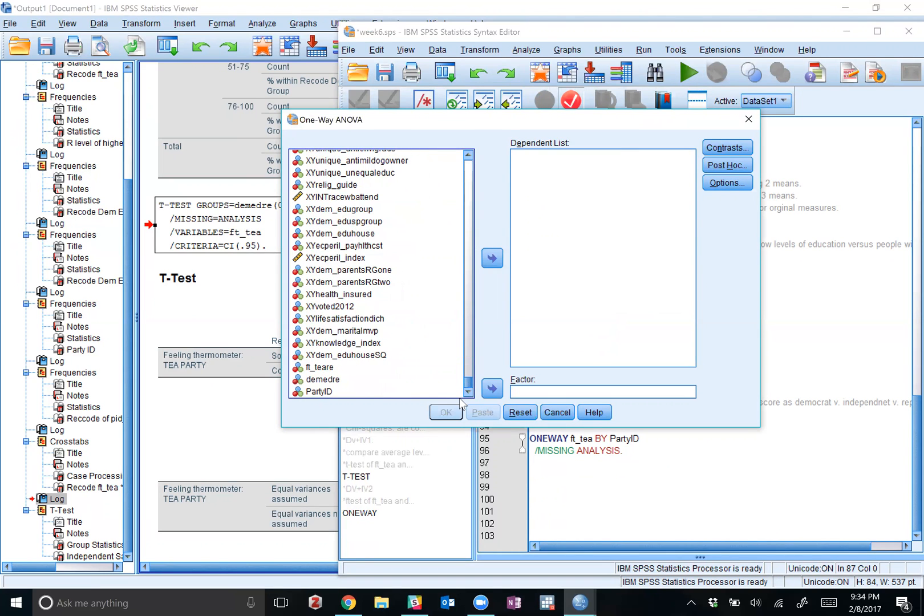
click(329, 393)
click(491, 388)
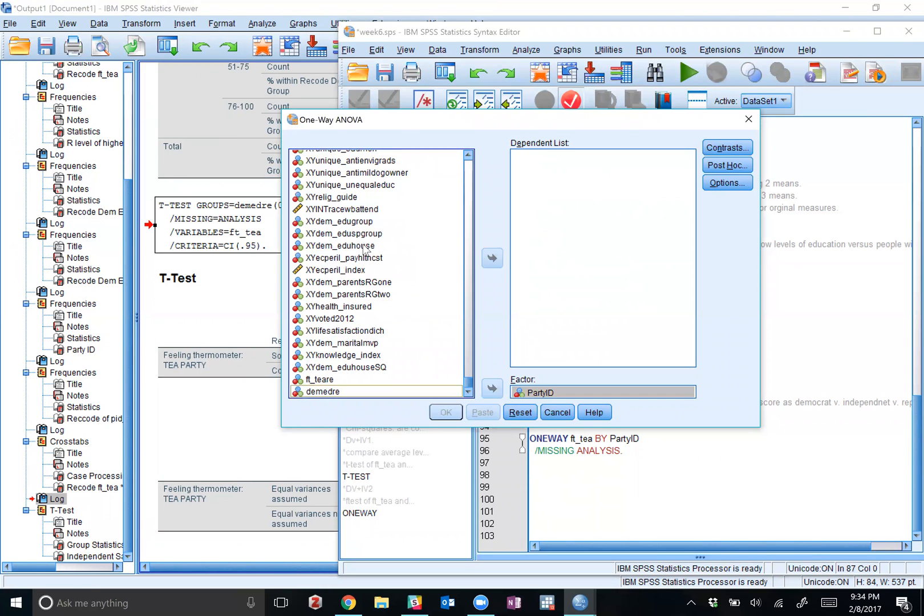
Step: Add ft_tea to the dependent list of the One-Way ANOVA and run the analysis
scroll(363, 246, up, 5)
scroll(363, 246, up, 20)
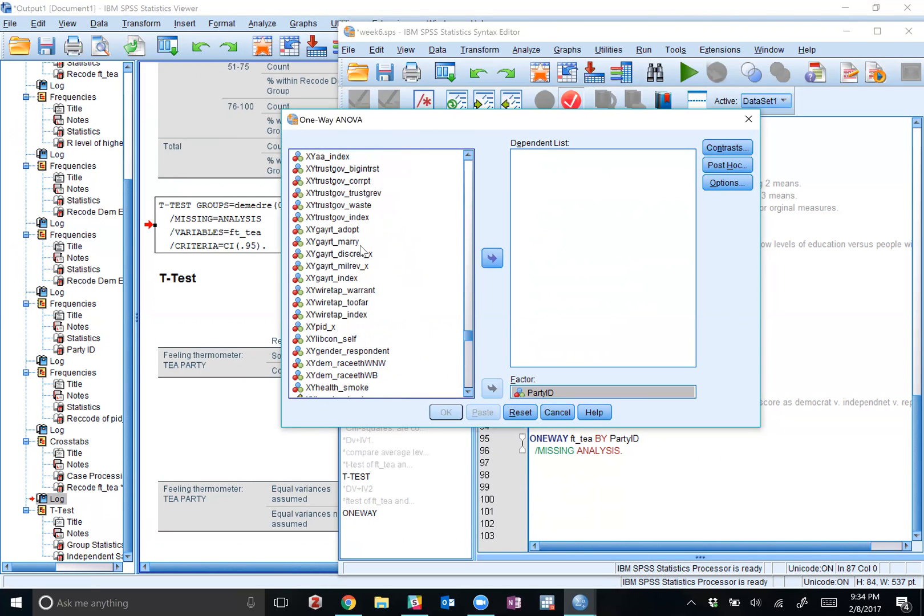
scroll(359, 265, up, 15)
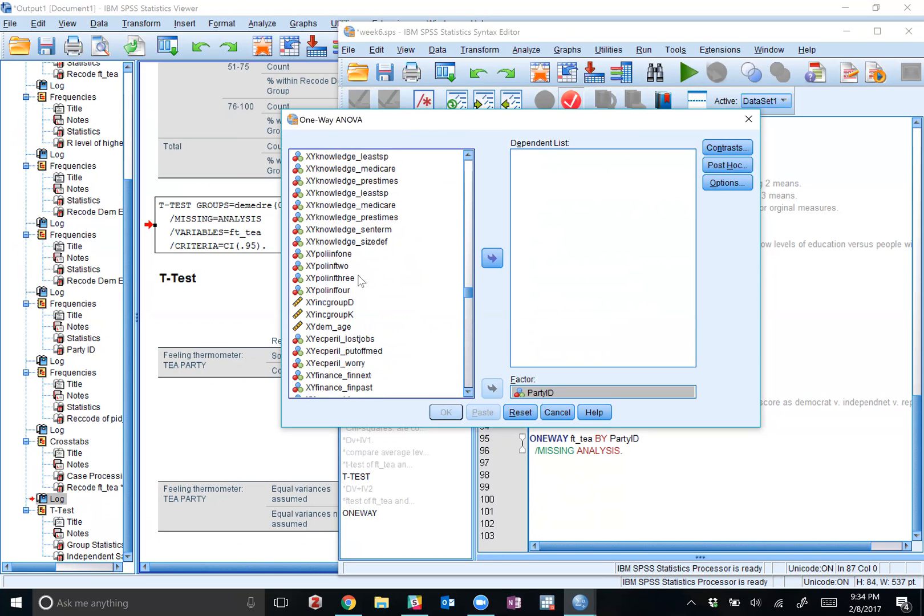
scroll(360, 279, up, 15)
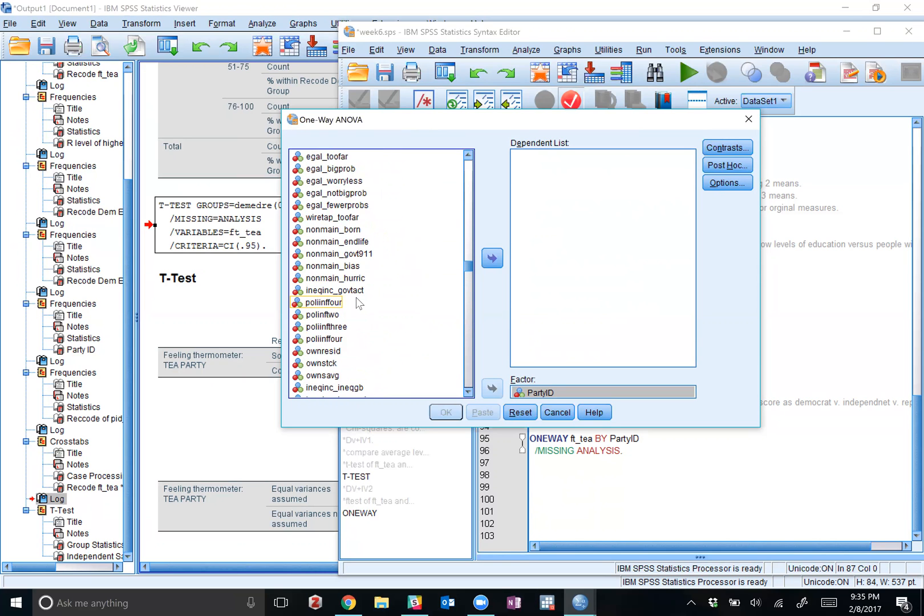
scroll(352, 316, up, 5)
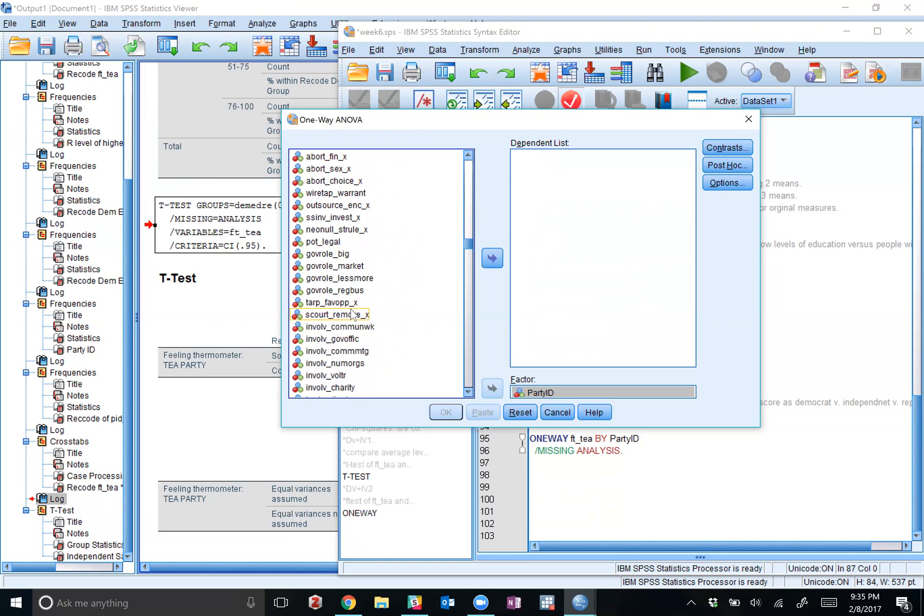
scroll(351, 311, up, 6)
scroll(349, 305, up, 4)
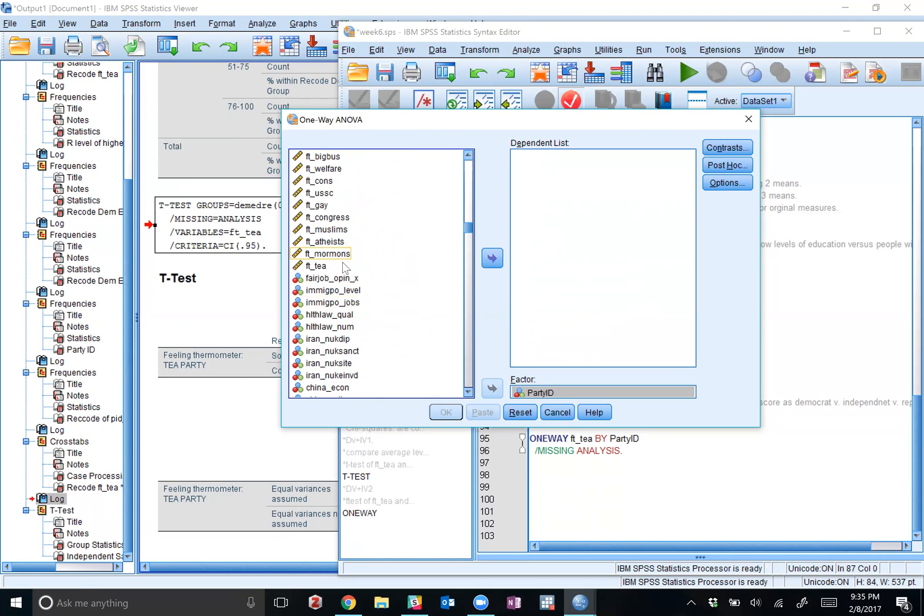
click(337, 266)
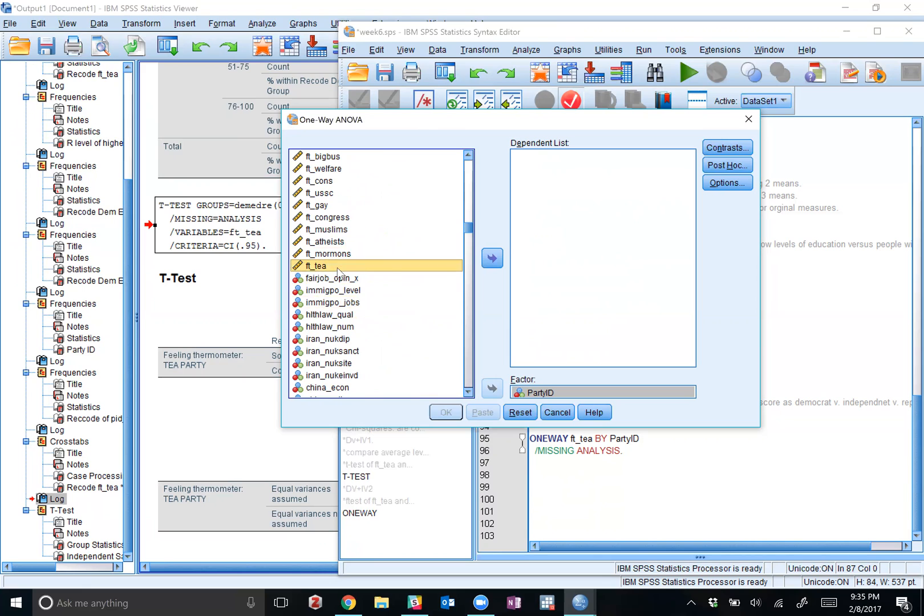
click(491, 258)
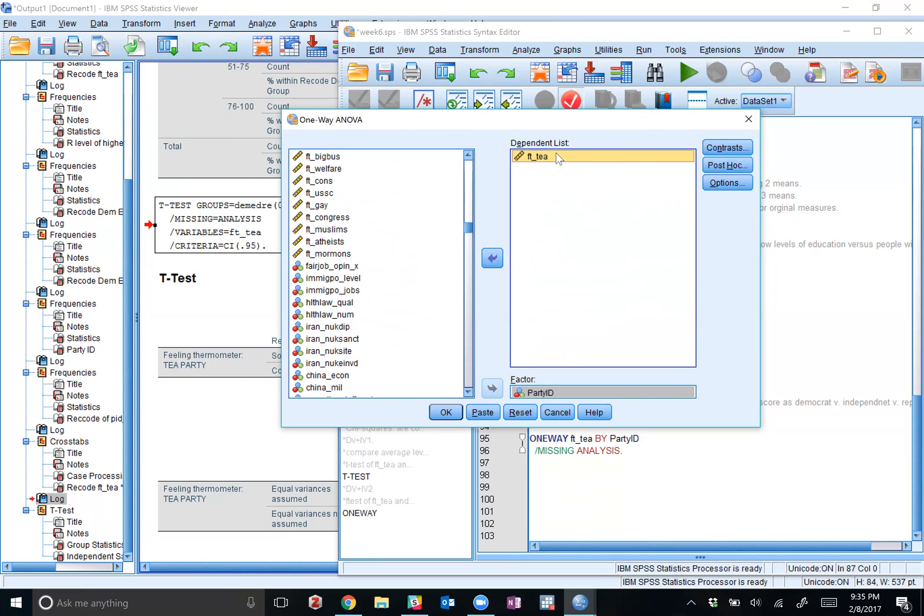
click(442, 417)
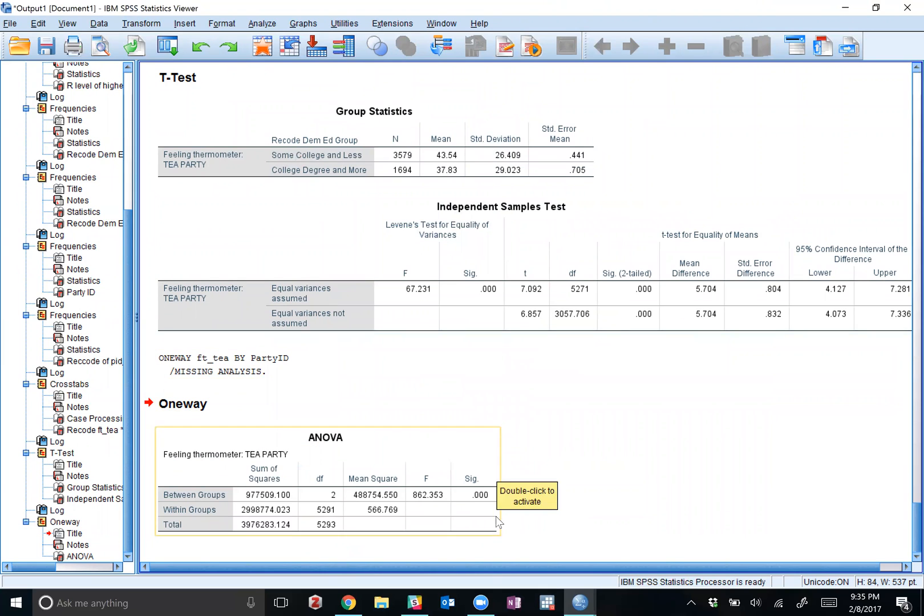
Step: Start a Means comparison and show its source variables by name instead of by label
click(258, 23)
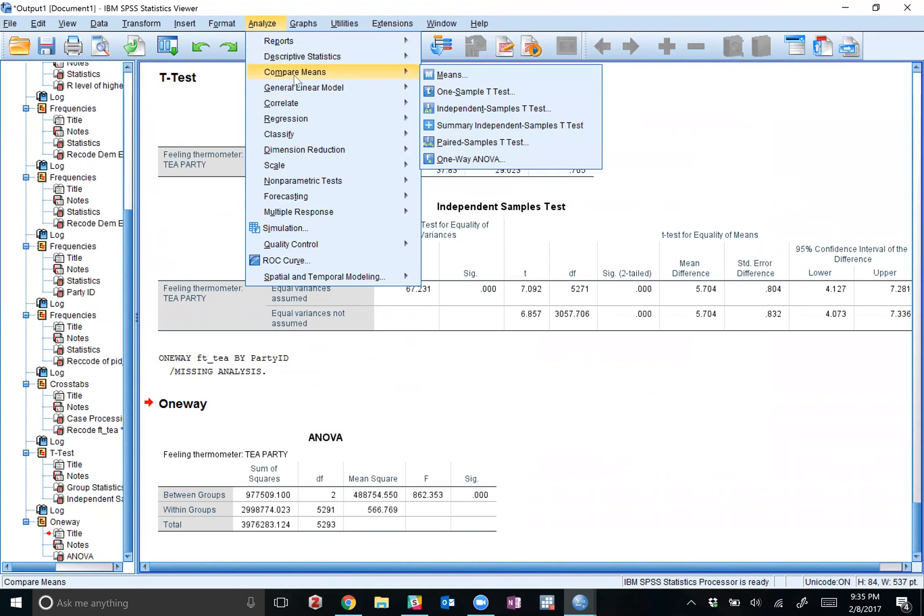
mouse_move(279, 70)
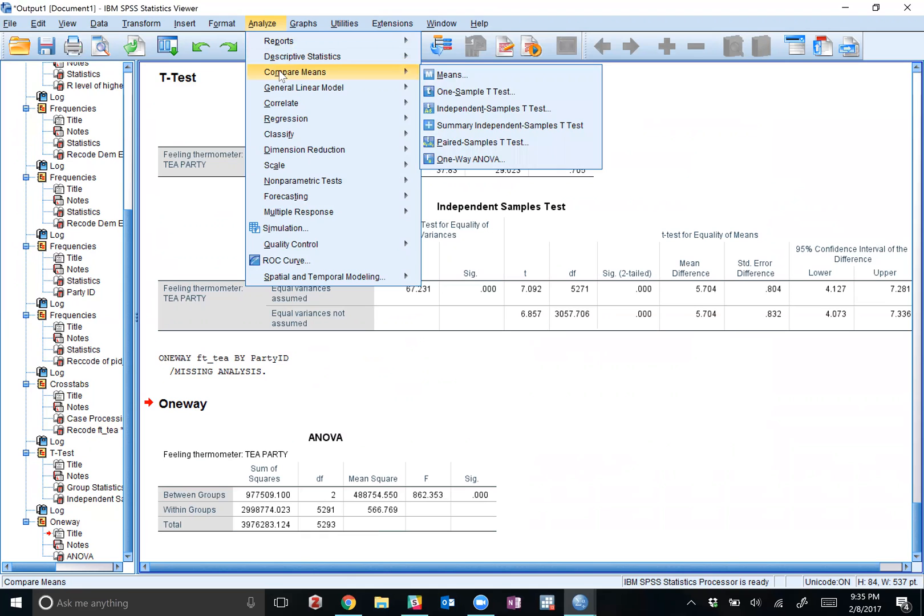
click(438, 75)
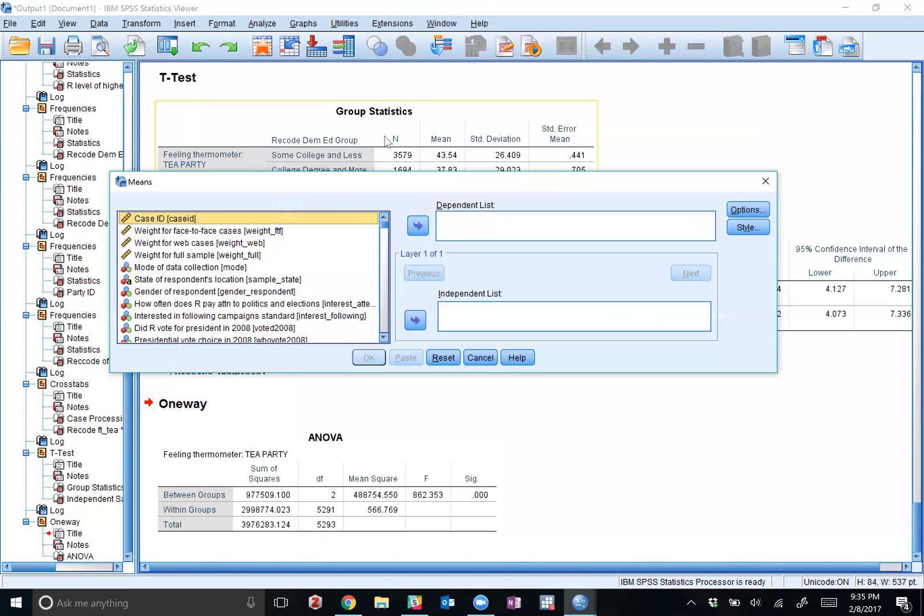
click(231, 258)
right_click(231, 264)
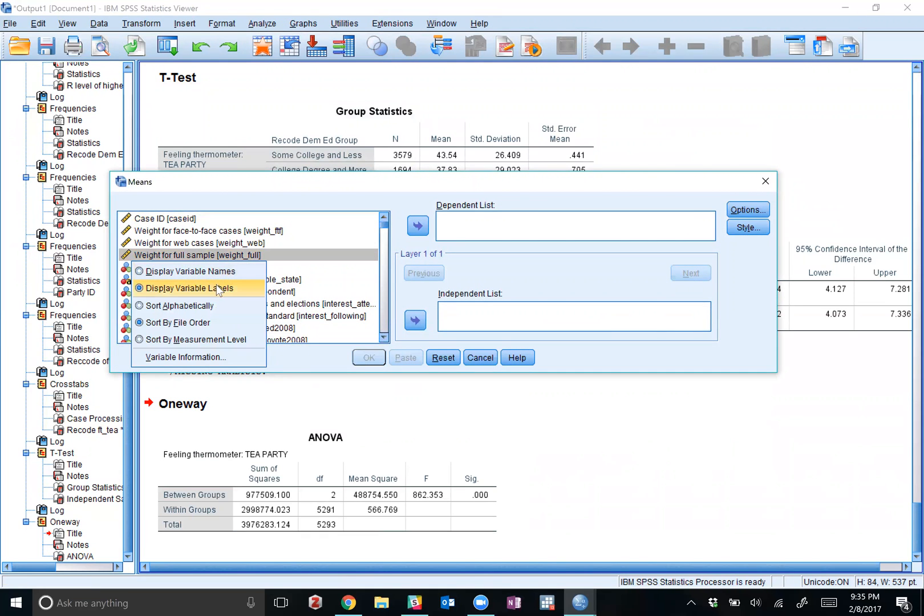
click(216, 271)
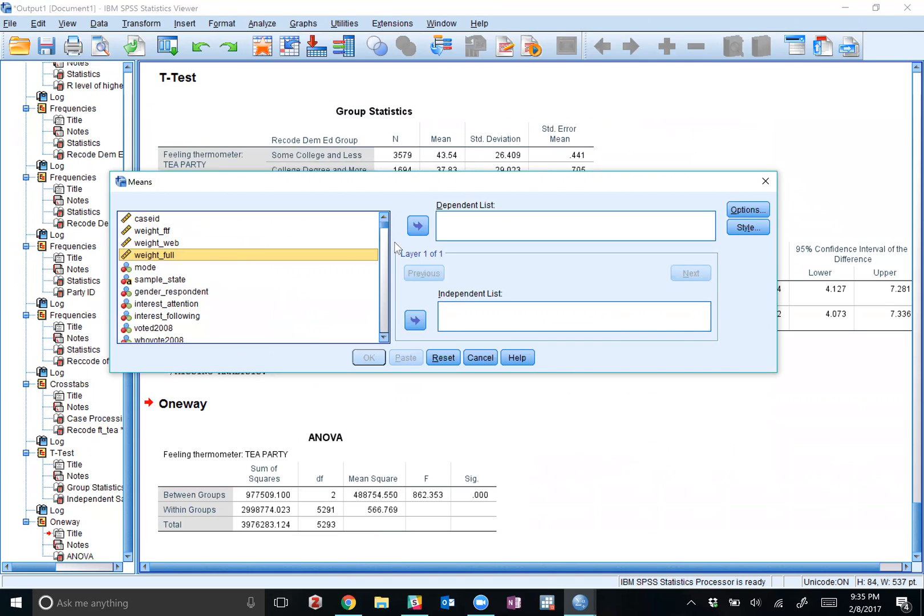
Step: Add PartyID as the independent variable of the Means comparison
drag(387, 223, 376, 336)
click(157, 337)
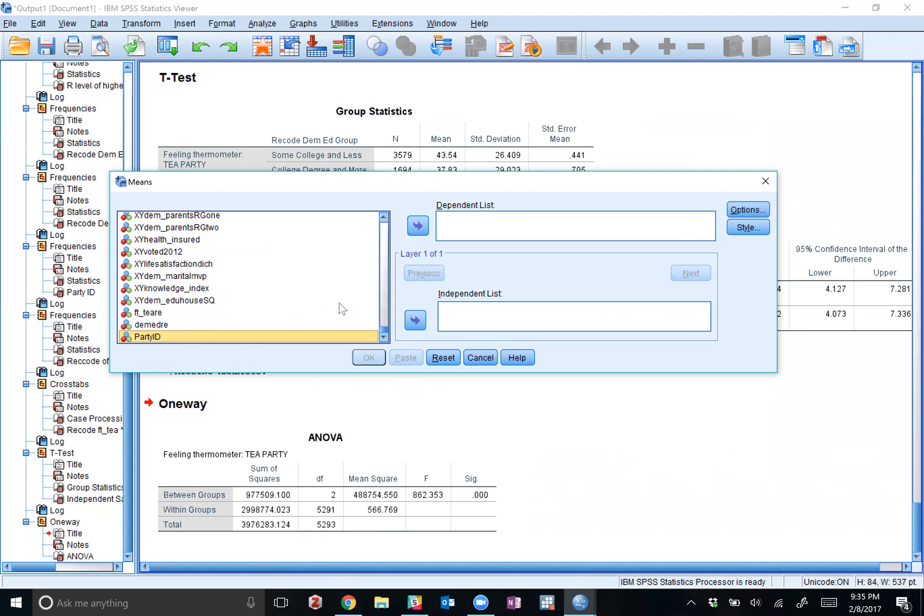
click(414, 321)
Step: Add ft_tea as the dependent variable of the Means comparison and run it
click(197, 264)
scroll(196, 267, up, 5)
scroll(197, 267, up, 10)
scroll(190, 269, up, 10)
scroll(190, 269, up, 10)
scroll(189, 270, up, 10)
scroll(185, 271, up, 10)
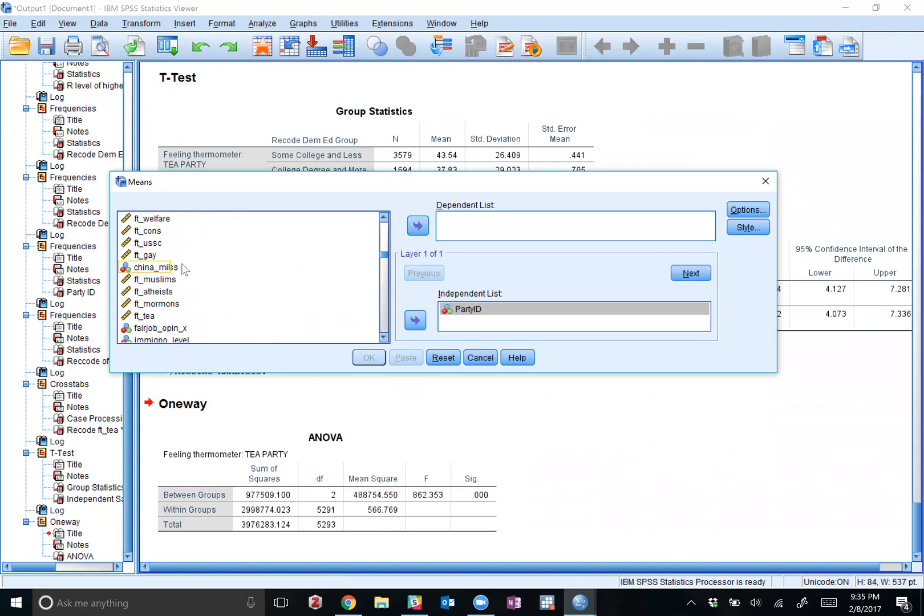
click(149, 315)
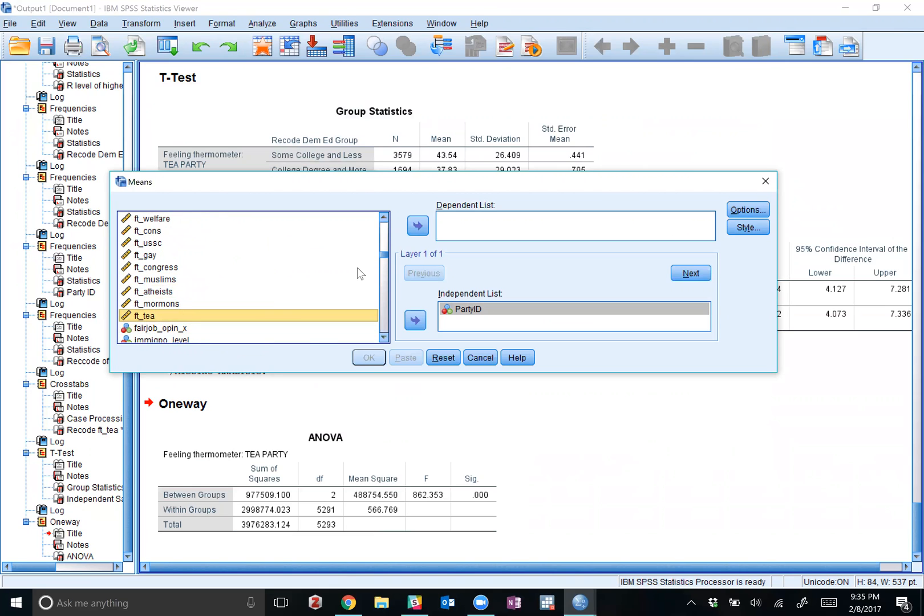
click(418, 226)
click(368, 357)
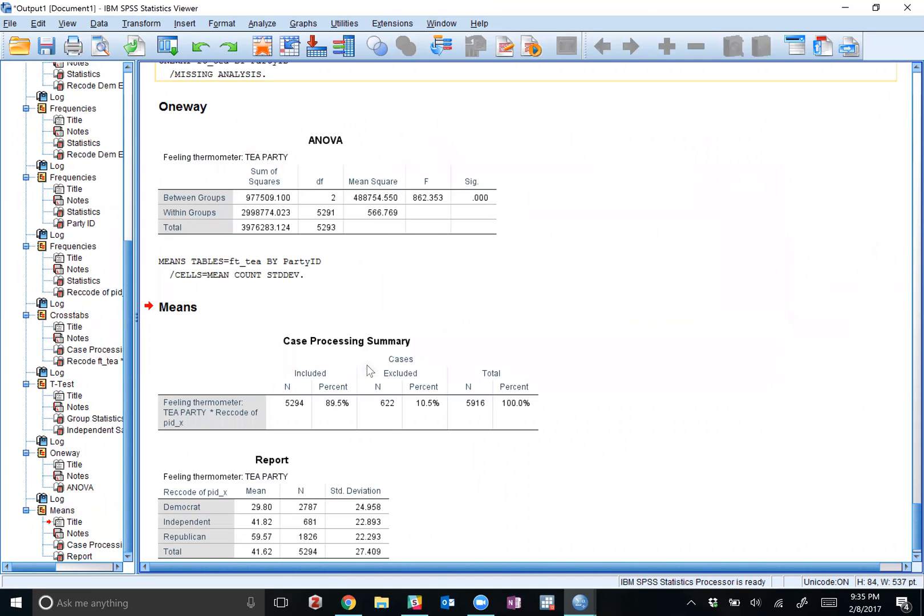
Step: Examine the ANOVA table's F value and significance alongside the Means report of Tea Party ratings for Democrats, Independents and Republicans
scroll(415, 306, down, 1)
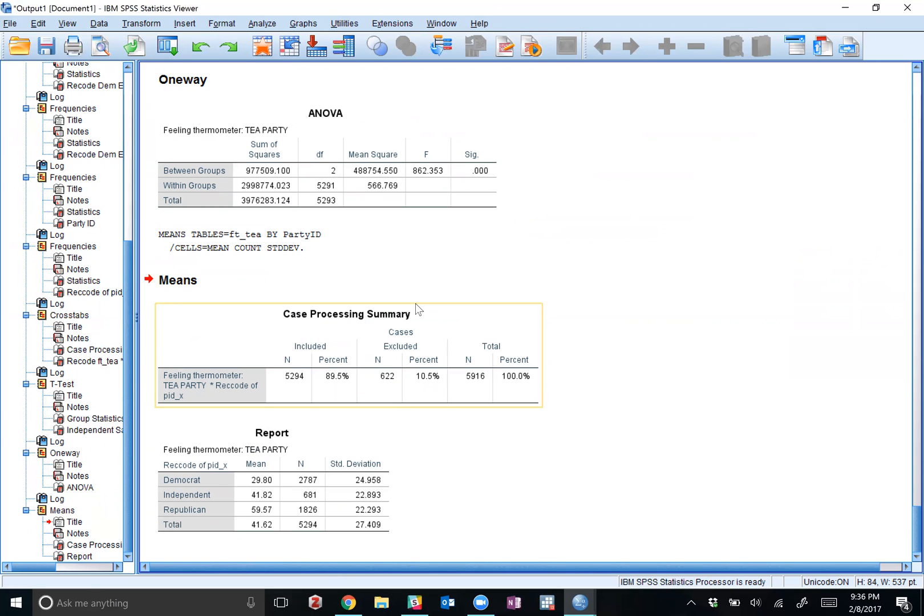
click(503, 198)
click(346, 248)
click(340, 192)
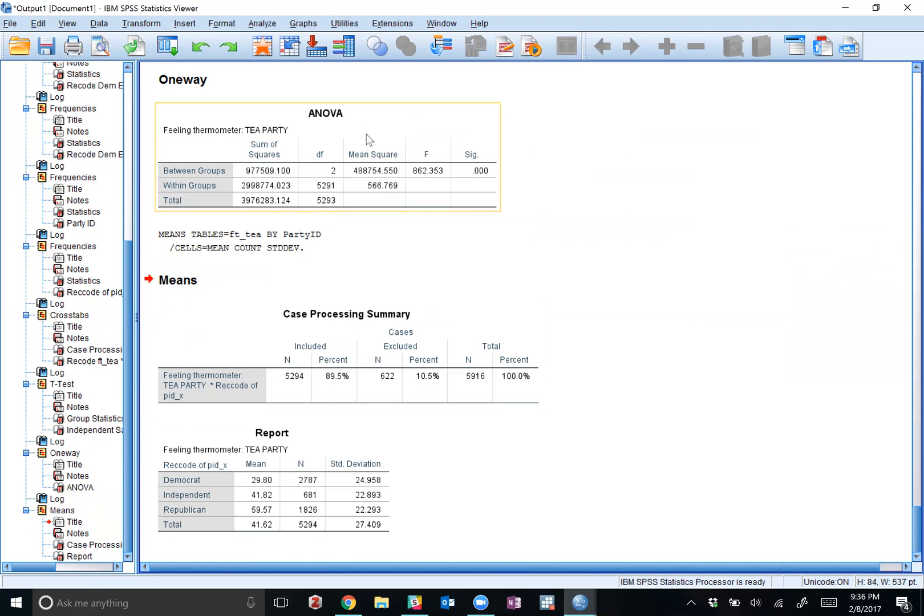
click(265, 454)
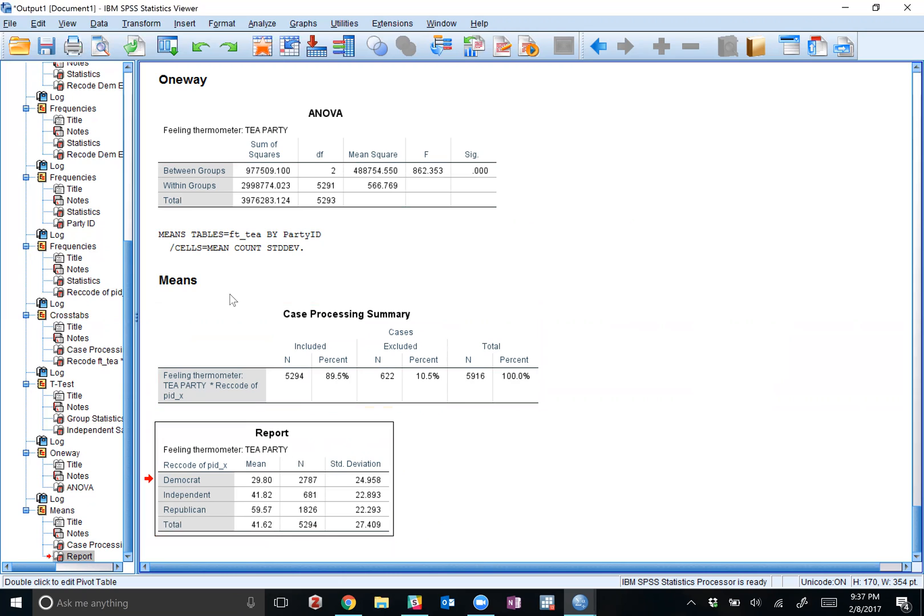
click(356, 143)
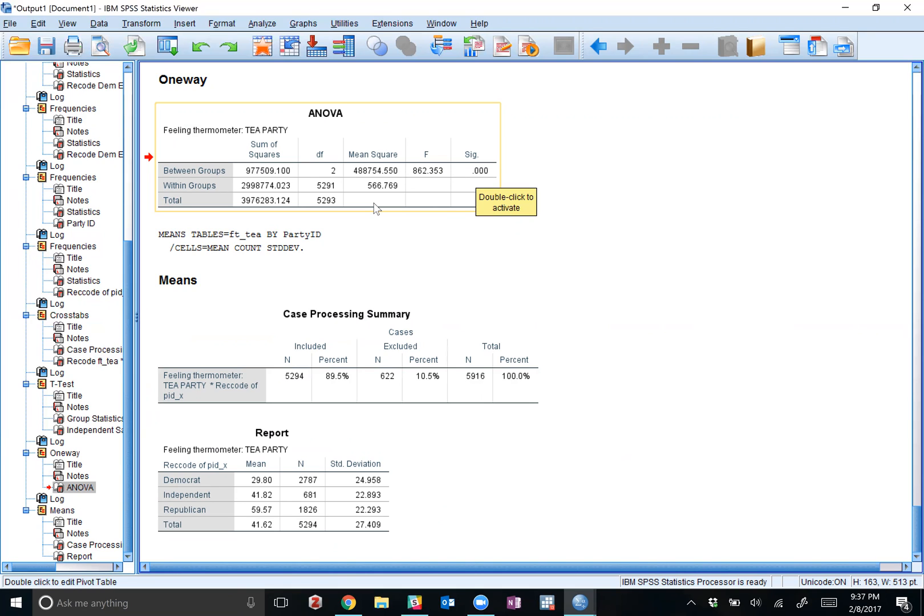
click(253, 505)
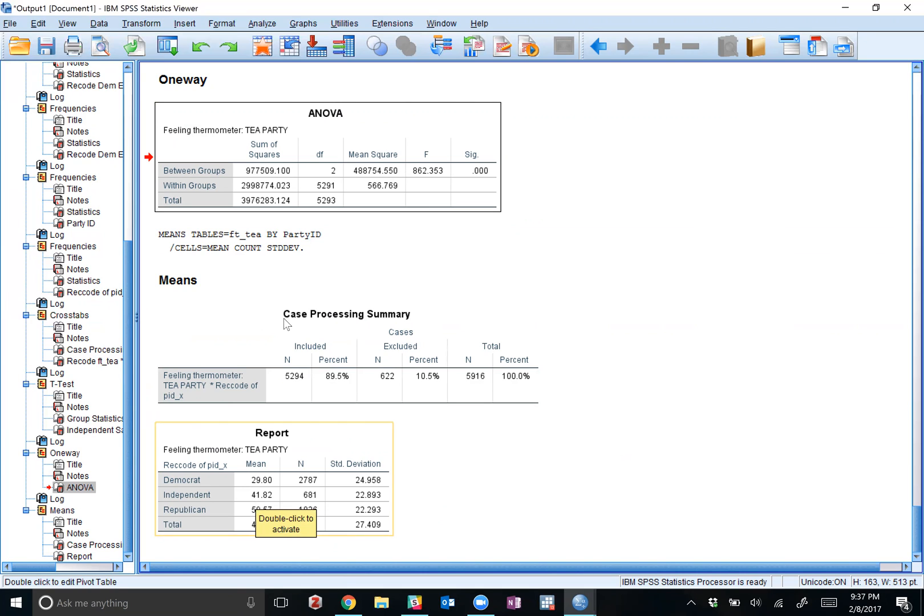
click(398, 185)
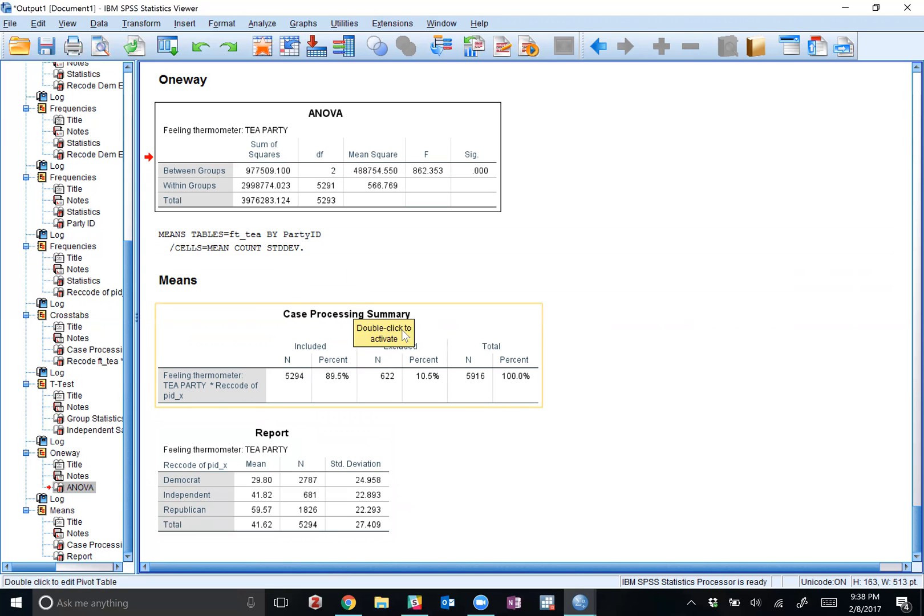
scroll(375, 371, up, 3)
scroll(375, 371, down, 3)
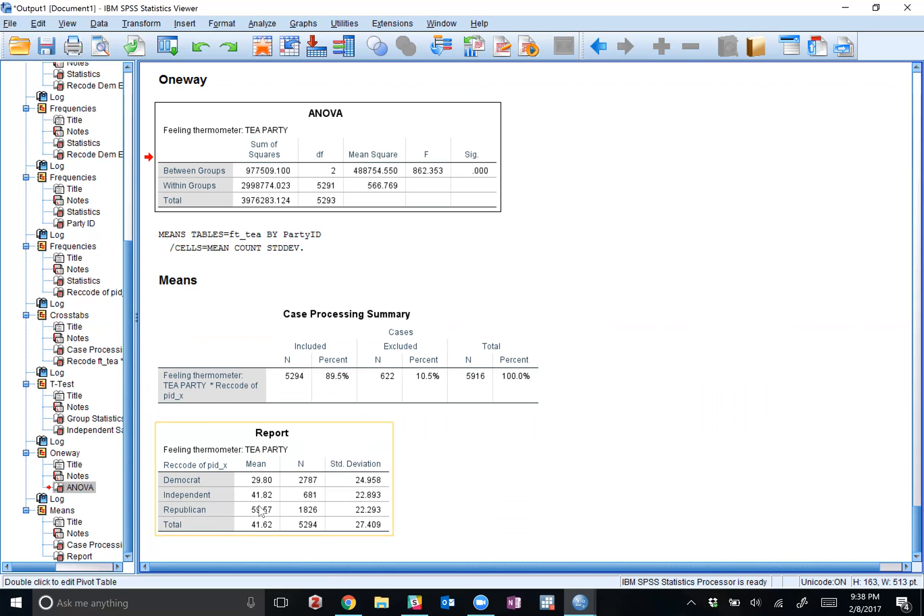
Step: Copy the MEANS TABLES=ft_tea BY PartyID command log from the output and return to the week6 syntax
click(332, 336)
click(285, 249)
right_click(285, 249)
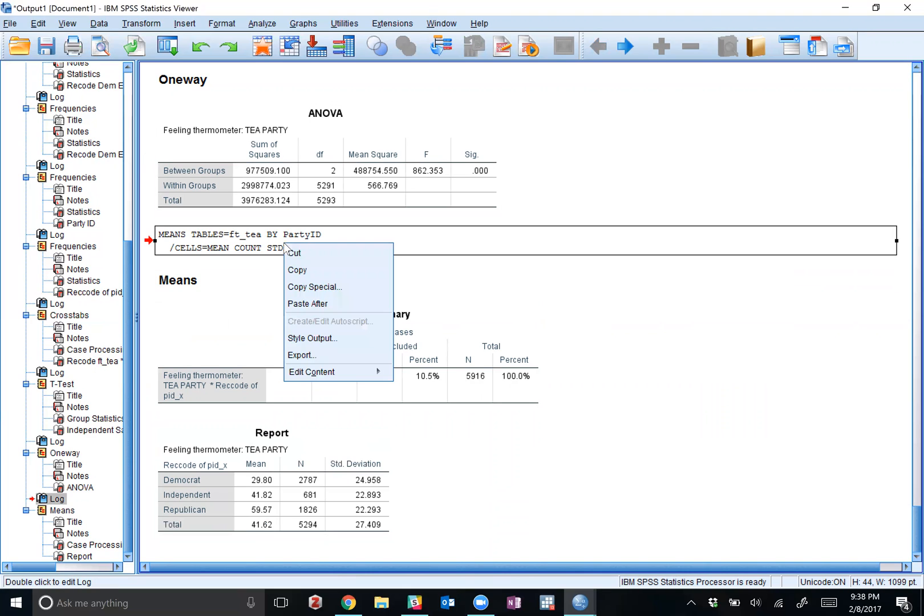
click(301, 269)
click(428, 367)
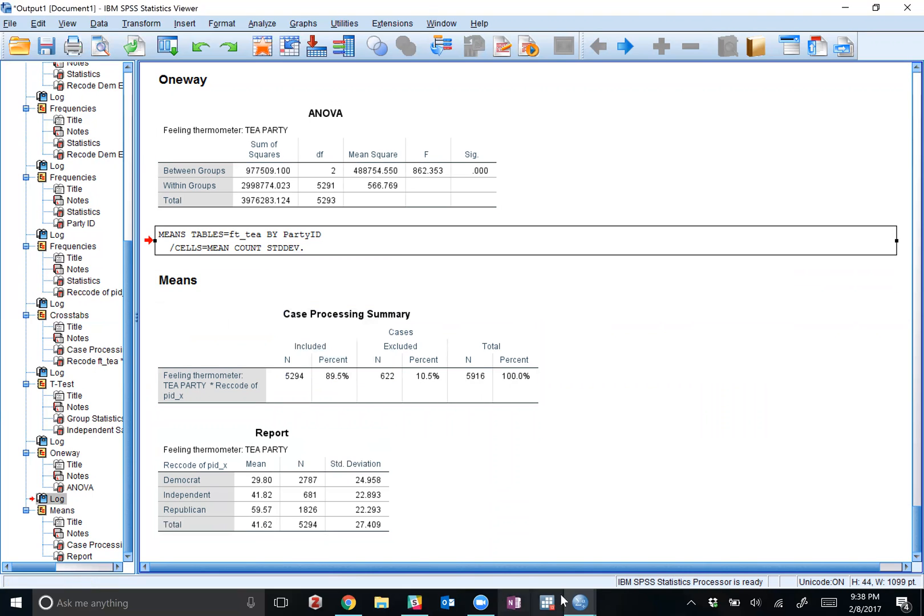
mouse_move(577, 600)
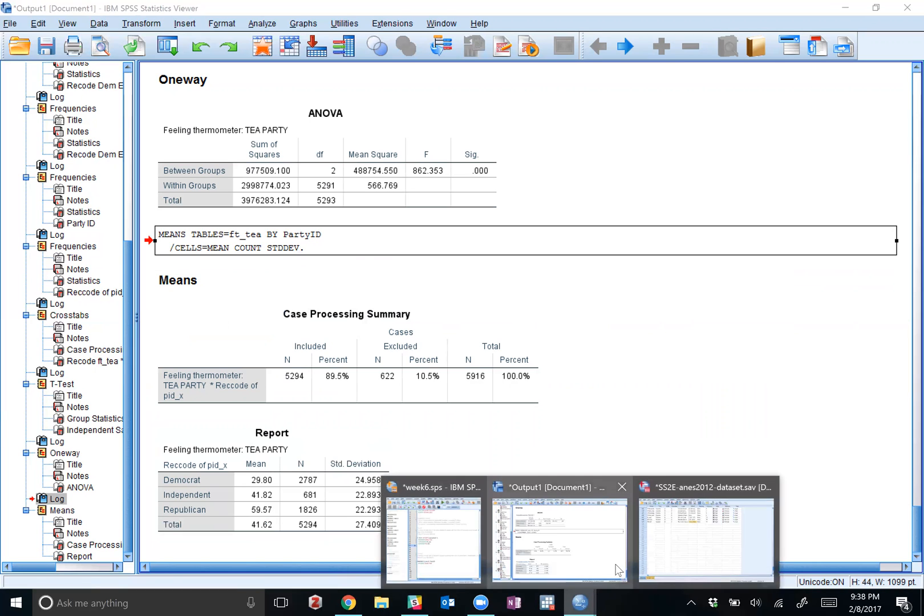
click(525, 551)
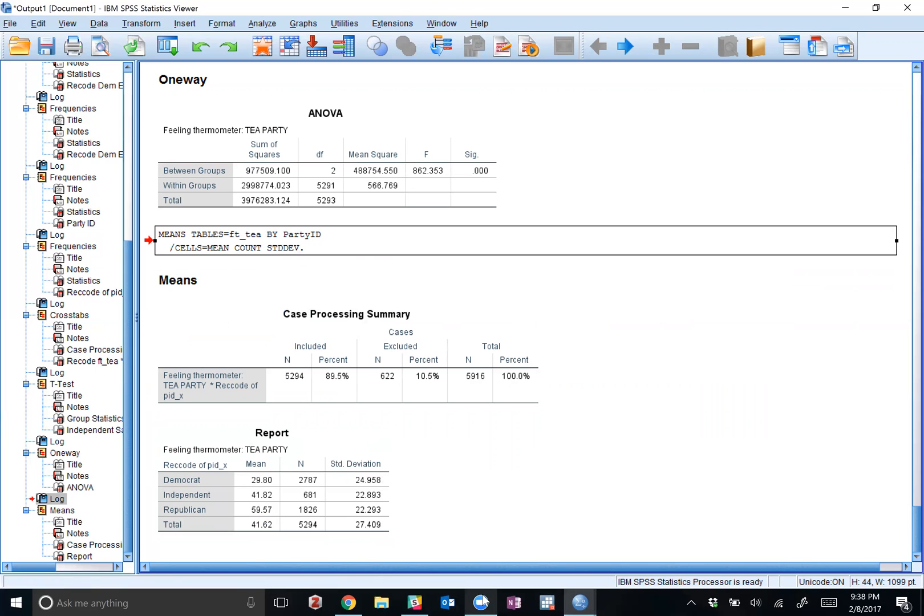
click(570, 599)
click(456, 557)
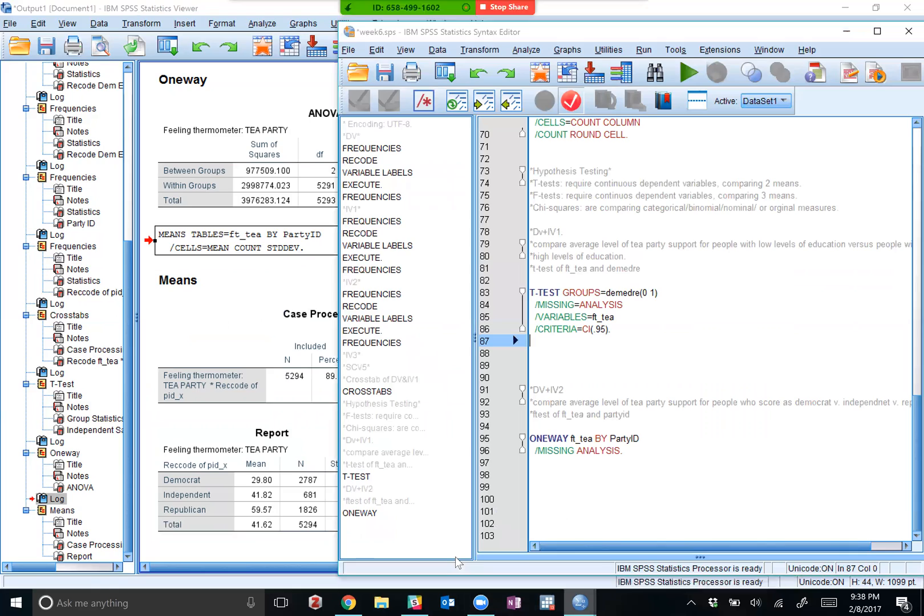